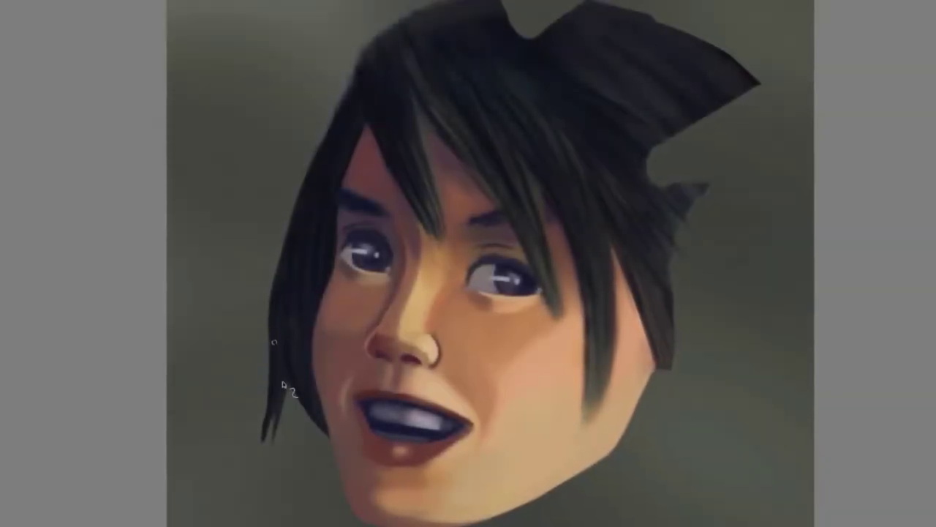
ctrl+click(314, 269)
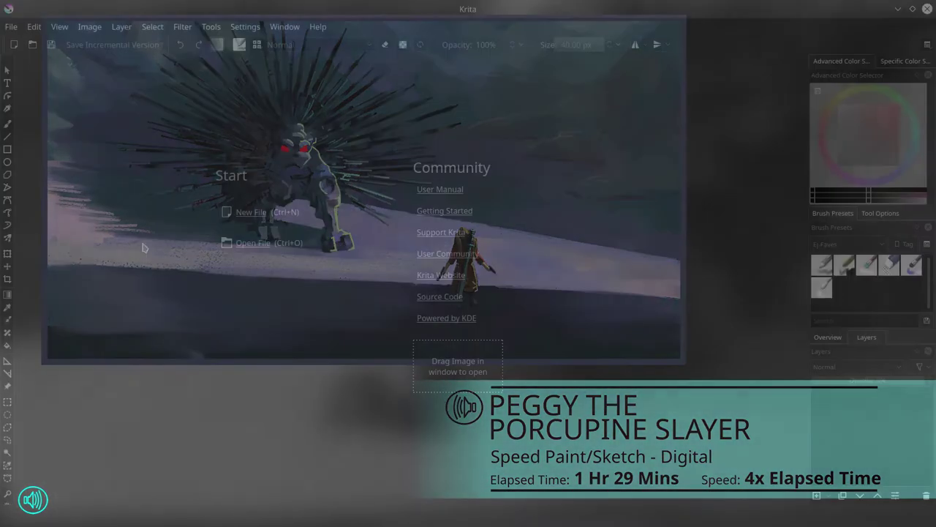
Step: Create a new document and save it in the 2018-01-DSG folder as 2018-12-18-DSG2825-Peggy-Porcupine-Slayer
click(278, 203)
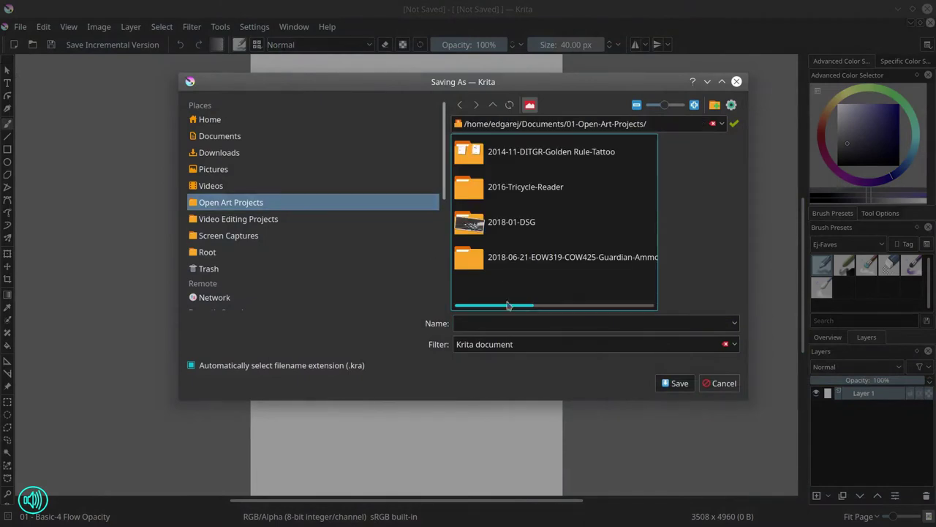
click(512, 223)
click(466, 323)
text(2018-12-18-DSG2825-Peggy-Porcupine-Slayer)
click(675, 383)
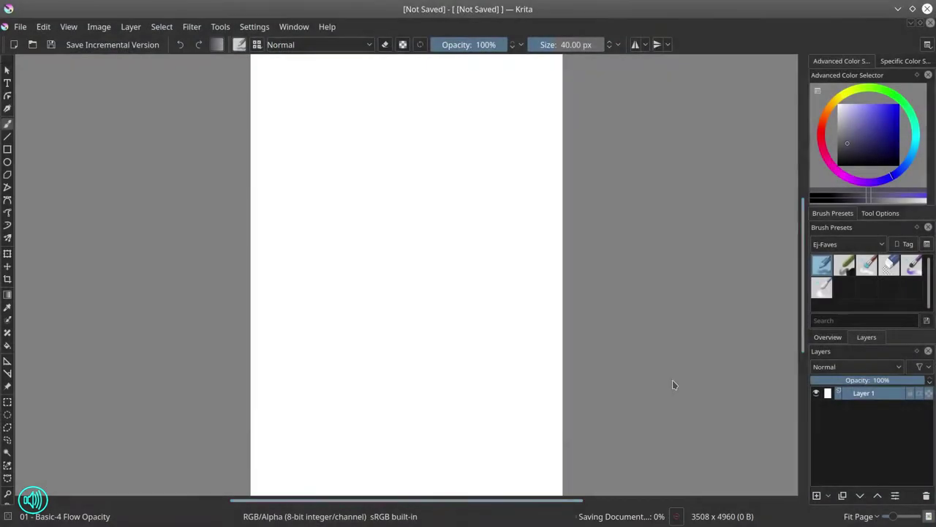
Step: Add a new layer above the white background layer and set the brush size to 5.08 px
key(Insert)
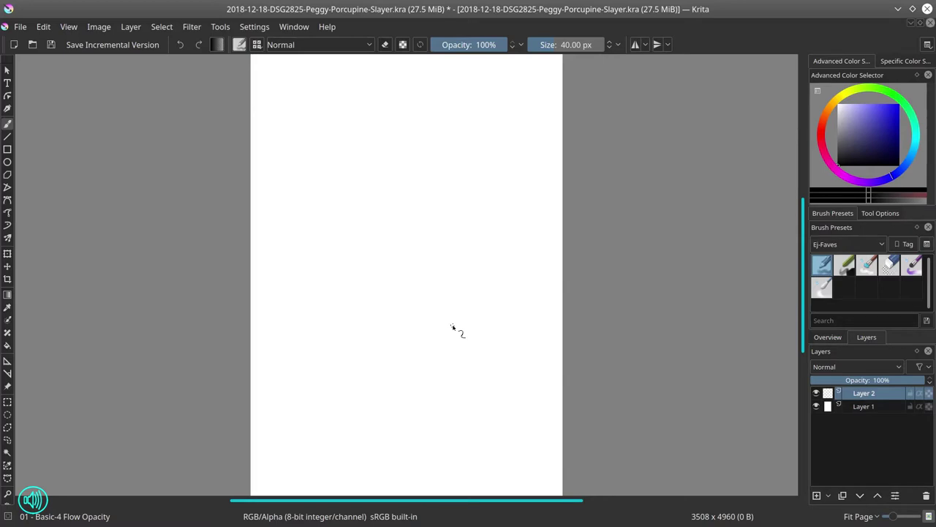
drag(554, 45, 541, 44)
drag(419, 323, 422, 274)
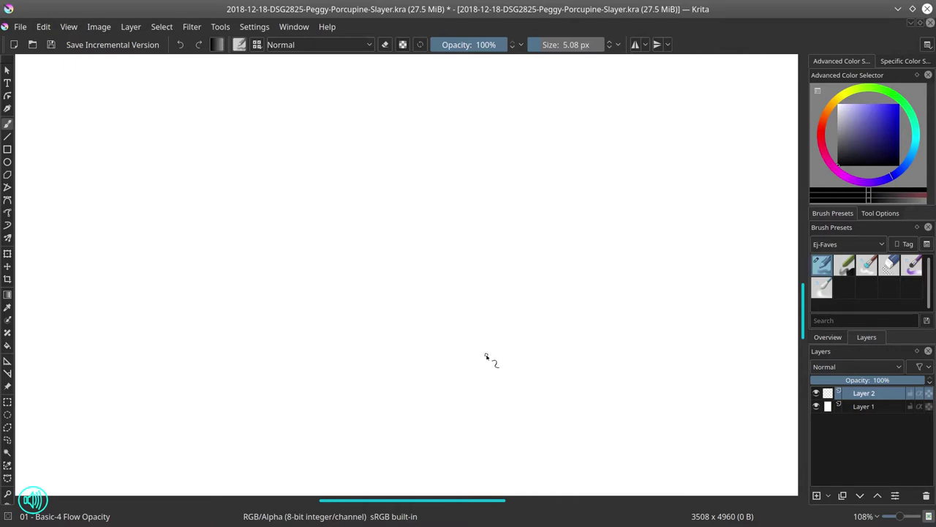
mouse_move(476, 346)
mouse_down()
mouse_move(480, 334)
mouse_move(488, 359)
mouse_move(476, 360)
mouse_move(478, 373)
mouse_up()
key(ctrl+z)
key(ctrl+z)
key(ctrl+z)
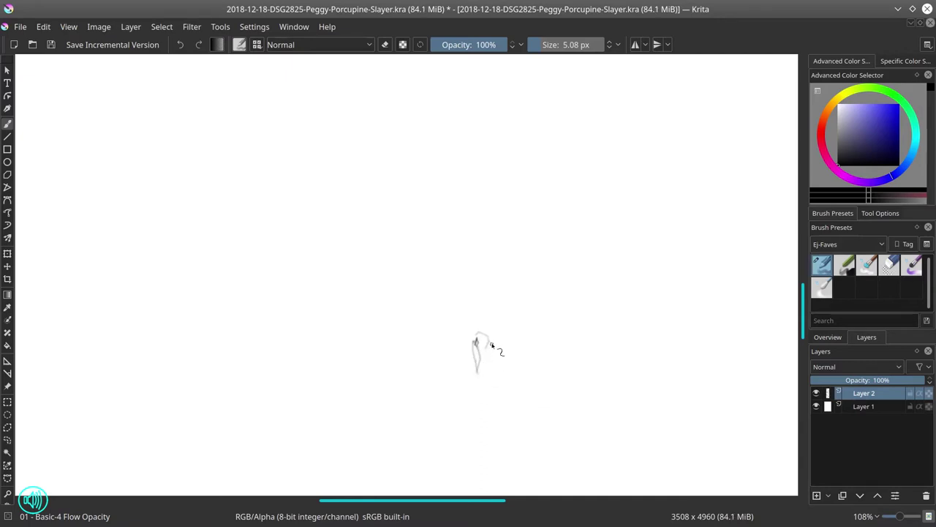
Step: Sketch the small standing woman's hair, torso, skirt and legs in the lower part of the scene
drag(488, 338, 497, 380)
mouse_move(476, 341)
mouse_down()
mouse_move(467, 362)
mouse_move(496, 363)
mouse_move(490, 354)
mouse_move(502, 368)
mouse_move(466, 363)
mouse_move(493, 368)
mouse_move(474, 368)
mouse_move(488, 369)
mouse_move(491, 380)
mouse_move(483, 376)
mouse_move(491, 352)
mouse_move(474, 367)
mouse_move(489, 383)
mouse_move(471, 392)
mouse_move(495, 401)
mouse_up()
mouse_move(477, 363)
mouse_down()
mouse_move(474, 386)
mouse_move(495, 373)
mouse_move(469, 407)
mouse_move(494, 409)
mouse_move(483, 426)
mouse_up()
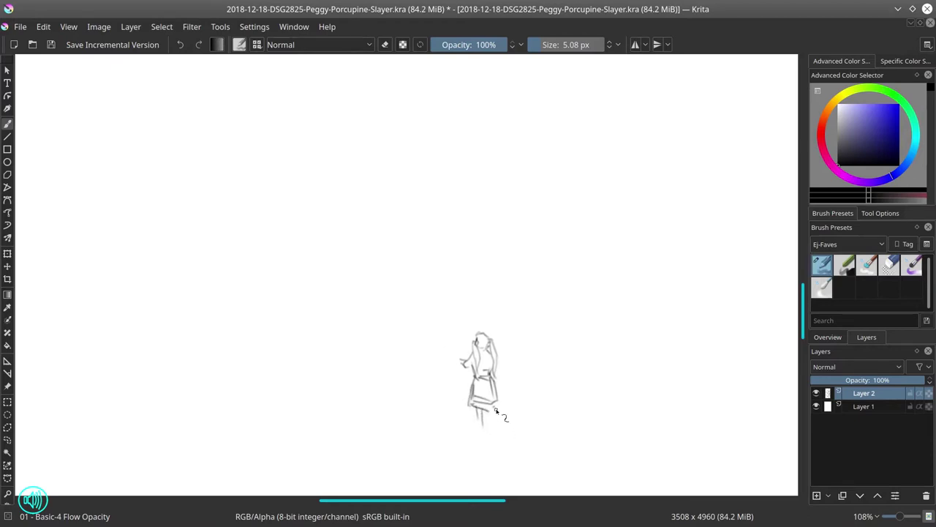
mouse_move(488, 409)
mouse_down()
mouse_move(494, 425)
mouse_move(484, 430)
mouse_move(498, 428)
mouse_up()
Step: Erase the woman's left arm and redraw it lowered with a pistol, using a 4.09 px brush
mouse_move(457, 357)
mouse_down()
mouse_move(474, 361)
mouse_move(437, 357)
mouse_move(457, 359)
mouse_up()
click(889, 265)
mouse_move(445, 356)
mouse_down()
mouse_move(464, 374)
mouse_move(499, 372)
mouse_up()
click(822, 266)
drag(464, 372, 457, 399)
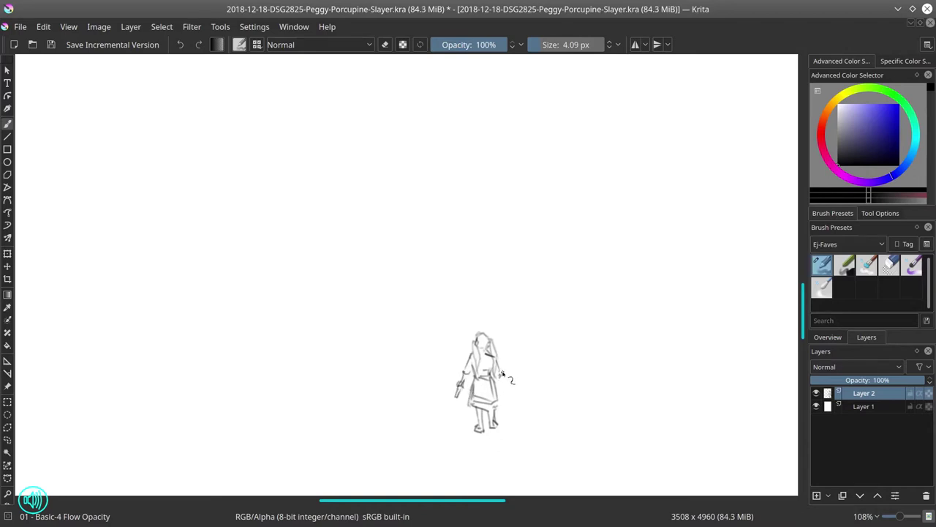
Step: Draw the woman's right arm with a pistol and a sword across her back, erasing overlapping lines
drag(499, 373, 517, 393)
mouse_move(490, 363)
mouse_down()
mouse_move(497, 337)
mouse_move(472, 417)
mouse_up()
click(890, 265)
drag(525, 350, 504, 351)
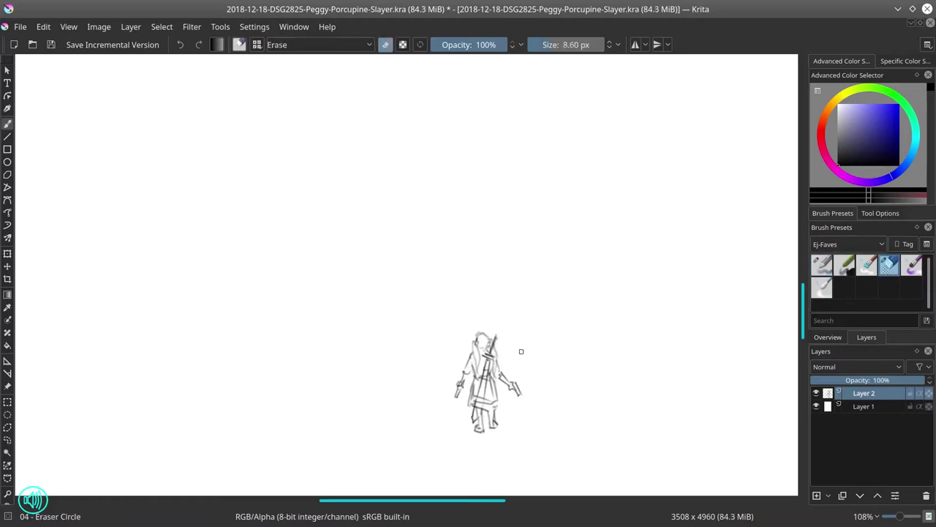
key(e)
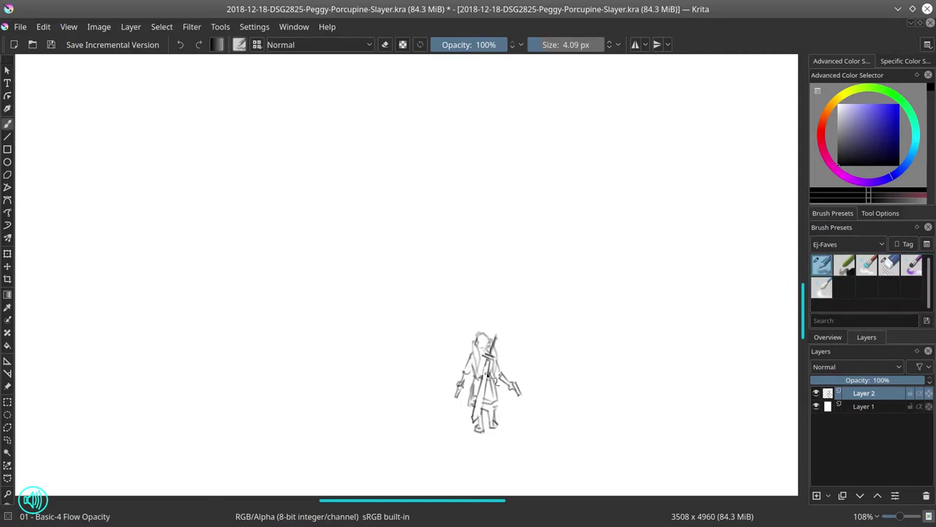
drag(487, 411, 503, 405)
Step: Select the woman's lower legs with a polygonal selection, move them slightly down and deselect
click(7, 428)
click(510, 412)
click(499, 397)
click(483, 401)
click(484, 417)
click(467, 431)
click(474, 438)
click(515, 439)
double_click(519, 429)
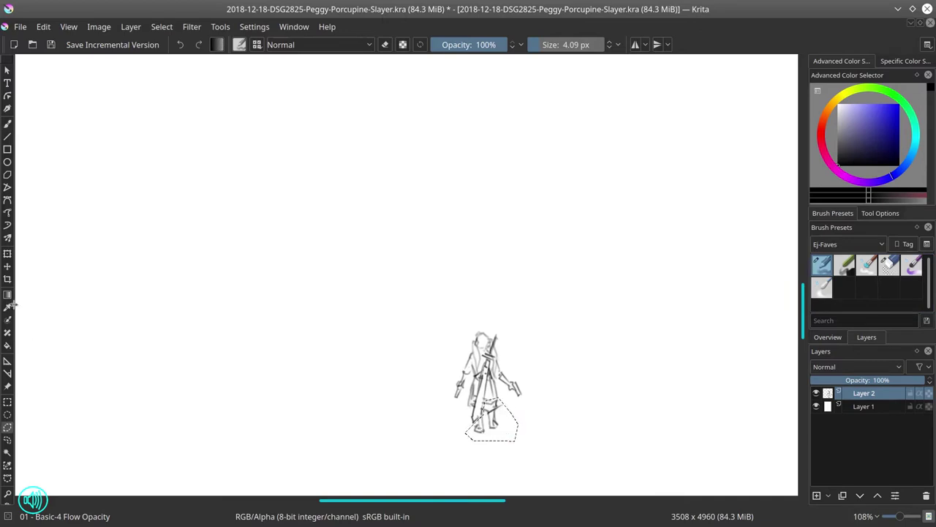
click(7, 267)
drag(509, 429, 509, 432)
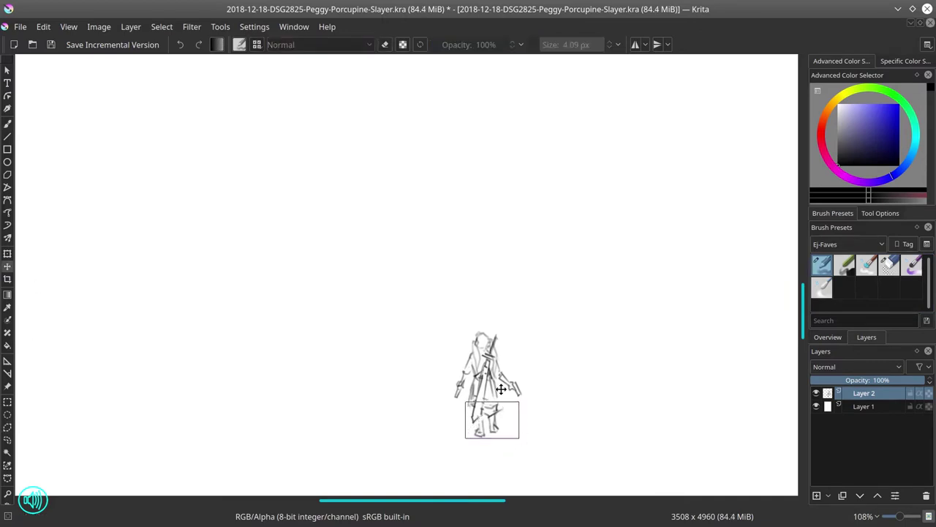
click(162, 26)
click(168, 59)
Step: Redraw and clean up the coat hem above the lowered legs, and save the document
click(7, 123)
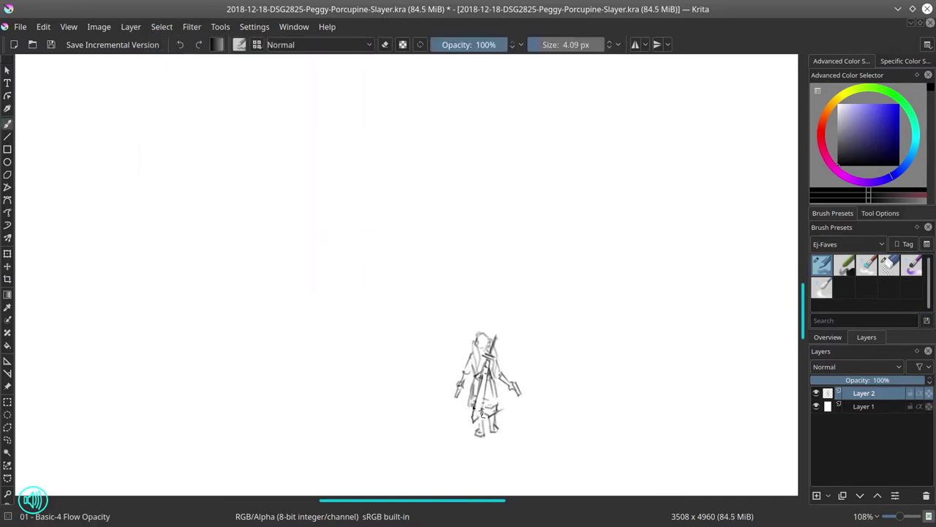
mouse_move(484, 419)
mouse_down()
mouse_move(484, 432)
mouse_move(499, 413)
mouse_up()
click(889, 265)
key(/)
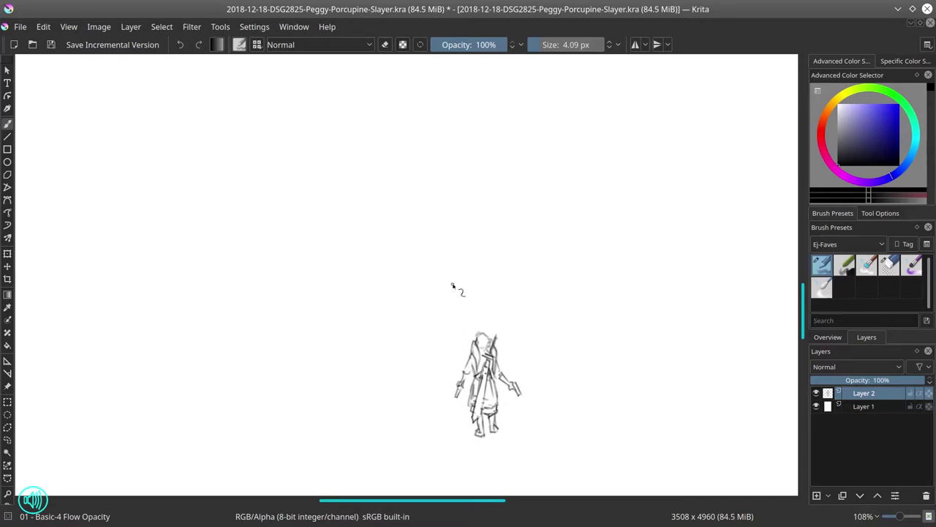
click(51, 45)
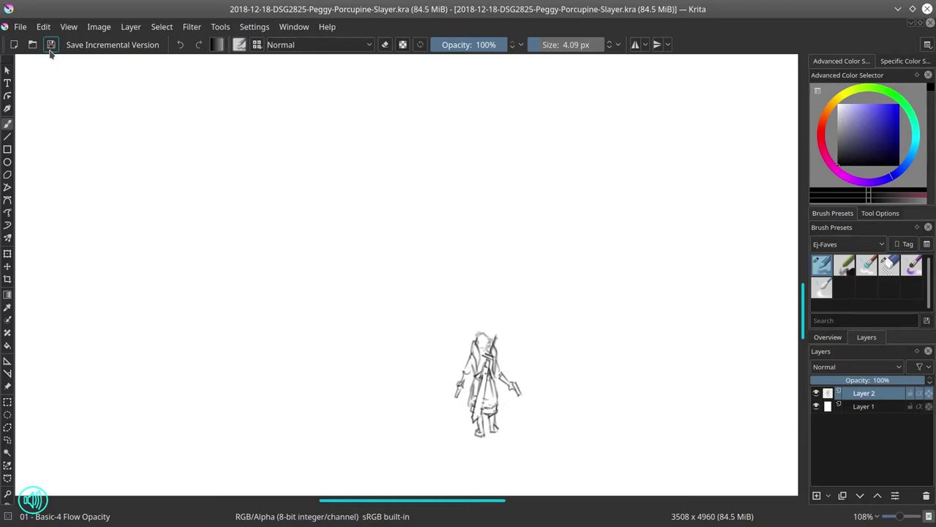
Step: Sketch the giant porcupine's angular head, eyes and muzzle up and left of the woman
mouse_move(356, 257)
mouse_down()
mouse_move(378, 270)
mouse_move(377, 253)
mouse_move(343, 248)
mouse_move(389, 245)
mouse_up()
mouse_move(379, 251)
mouse_down()
mouse_move(352, 255)
mouse_move(384, 256)
mouse_up()
mouse_move(356, 248)
mouse_down()
mouse_move(377, 252)
mouse_move(357, 275)
mouse_move(383, 272)
mouse_up()
mouse_move(383, 271)
mouse_down()
mouse_move(358, 264)
mouse_move(362, 282)
mouse_move(379, 283)
mouse_move(365, 278)
mouse_move(360, 290)
mouse_move(371, 289)
mouse_move(369, 255)
mouse_move(351, 280)
mouse_move(379, 294)
mouse_up()
Step: Draw the first long quills with thick bases spreading up and outward from both sides of the porcupine's head
drag(345, 252, 338, 263)
mouse_move(338, 264)
mouse_down()
mouse_move(382, 280)
mouse_move(391, 260)
mouse_move(340, 261)
mouse_move(357, 246)
mouse_move(422, 265)
mouse_up()
drag(391, 269, 420, 266)
drag(393, 274, 423, 262)
drag(418, 261, 514, 222)
drag(310, 260, 335, 277)
mouse_move(204, 218)
mouse_down()
mouse_move(299, 259)
mouse_move(272, 246)
mouse_move(332, 263)
mouse_up()
drag(316, 245, 337, 259)
drag(236, 188, 300, 236)
drag(239, 191, 301, 239)
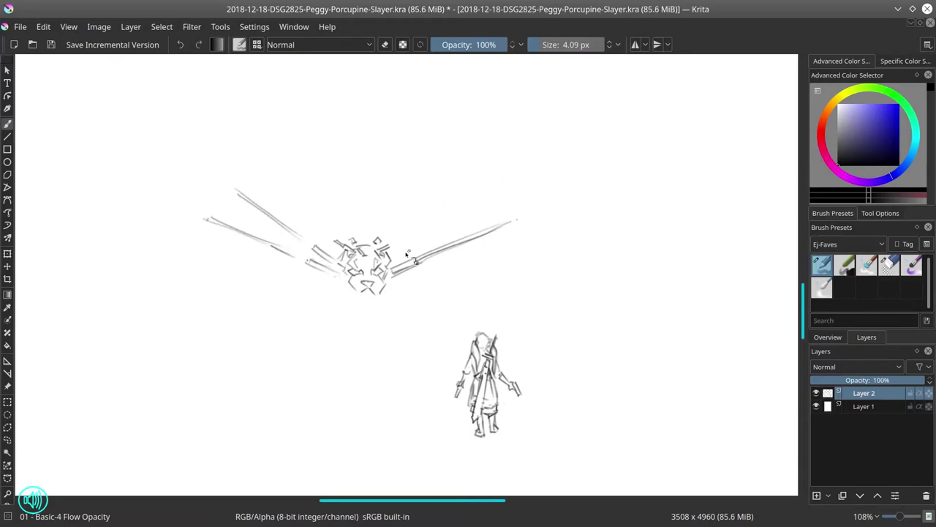
drag(398, 256, 493, 209)
Step: Sketch the porcupine's chest and two front legs with blocky paws
mouse_move(311, 282)
mouse_down()
mouse_move(368, 290)
mouse_move(355, 301)
mouse_move(390, 299)
mouse_up()
mouse_move(347, 301)
mouse_down()
mouse_move(379, 321)
mouse_move(379, 306)
mouse_move(330, 292)
mouse_move(344, 303)
mouse_move(309, 301)
mouse_move(326, 316)
mouse_move(332, 309)
mouse_move(356, 346)
mouse_up()
mouse_move(389, 318)
mouse_down()
mouse_move(392, 336)
mouse_move(411, 336)
mouse_up()
drag(393, 274, 413, 315)
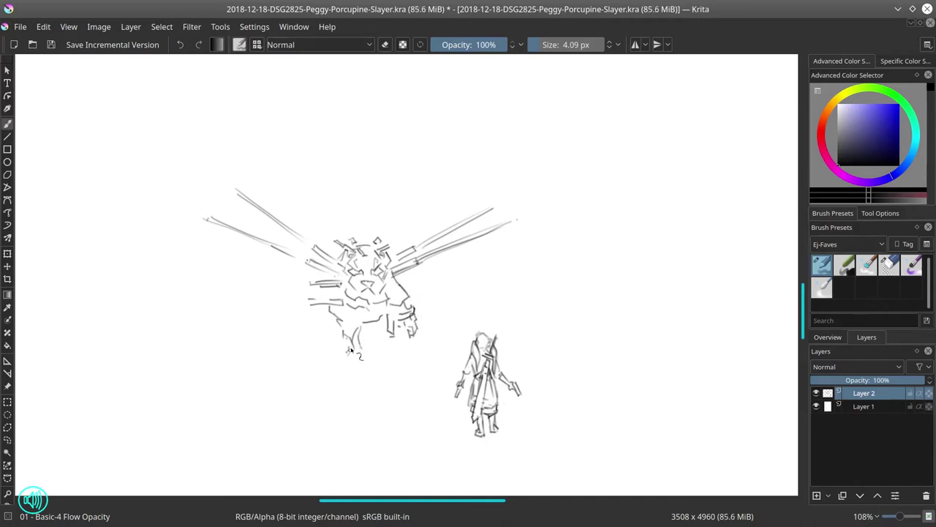
mouse_move(349, 353)
mouse_down()
mouse_move(345, 363)
mouse_move(364, 359)
mouse_up()
drag(414, 335, 415, 354)
mouse_move(408, 342)
mouse_down()
mouse_move(401, 375)
mouse_move(428, 363)
mouse_move(433, 374)
mouse_up()
Step: Add short quills beside the porcupine's shoulders and finish the outlines of its front legs and paws
mouse_move(323, 303)
mouse_down()
mouse_move(356, 324)
mouse_move(291, 331)
mouse_move(326, 311)
mouse_up()
drag(410, 304, 460, 325)
drag(401, 284, 426, 287)
mouse_move(342, 321)
mouse_down()
mouse_move(347, 350)
mouse_move(365, 353)
mouse_move(371, 369)
mouse_move(355, 370)
mouse_up()
drag(415, 345, 433, 359)
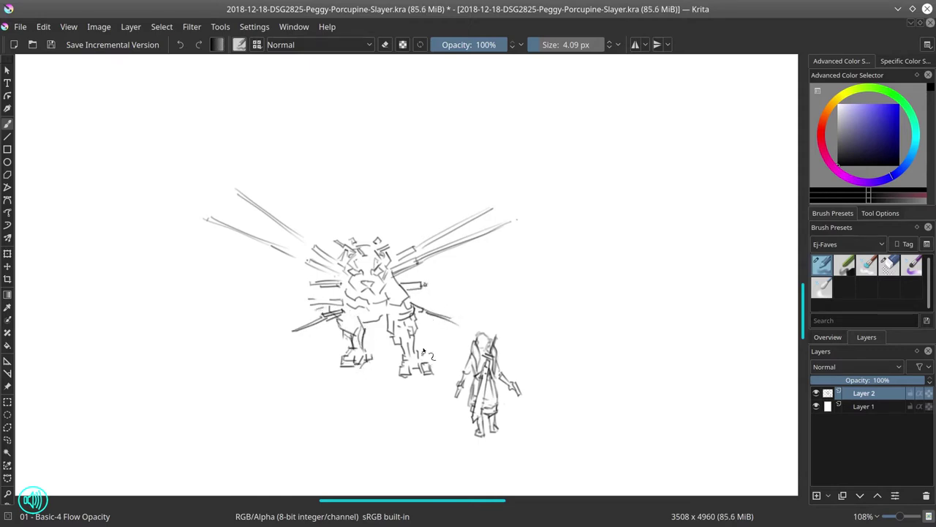
Step: Draw long, nearly horizontal quills fanning out from both sides of the porcupine's body
mouse_move(427, 292)
mouse_down()
mouse_move(513, 285)
mouse_move(520, 316)
mouse_up()
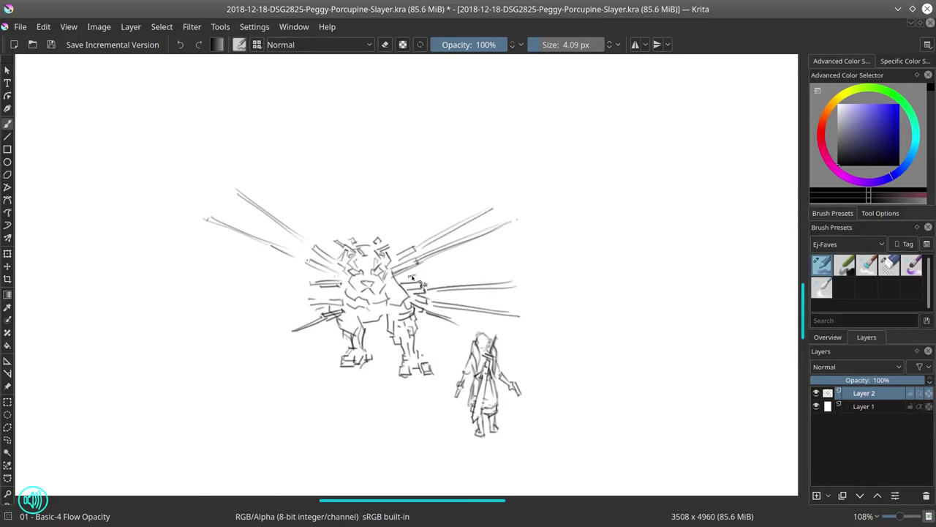
drag(408, 278, 540, 247)
mouse_move(183, 271)
mouse_down()
mouse_move(316, 283)
mouse_move(181, 314)
mouse_move(344, 296)
mouse_move(222, 320)
mouse_up()
key(ctrl+z)
key(ctrl+z)
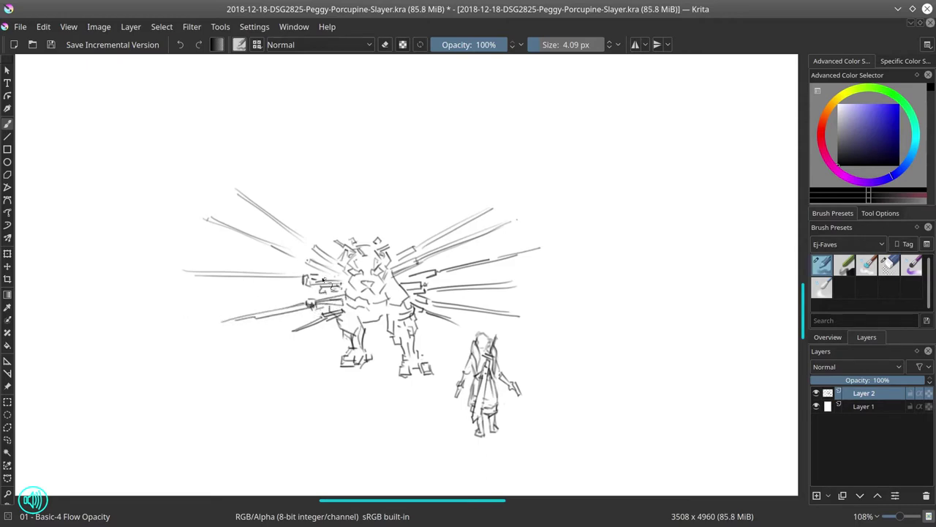
drag(316, 291, 249, 300)
drag(424, 284, 469, 278)
drag(424, 286, 469, 280)
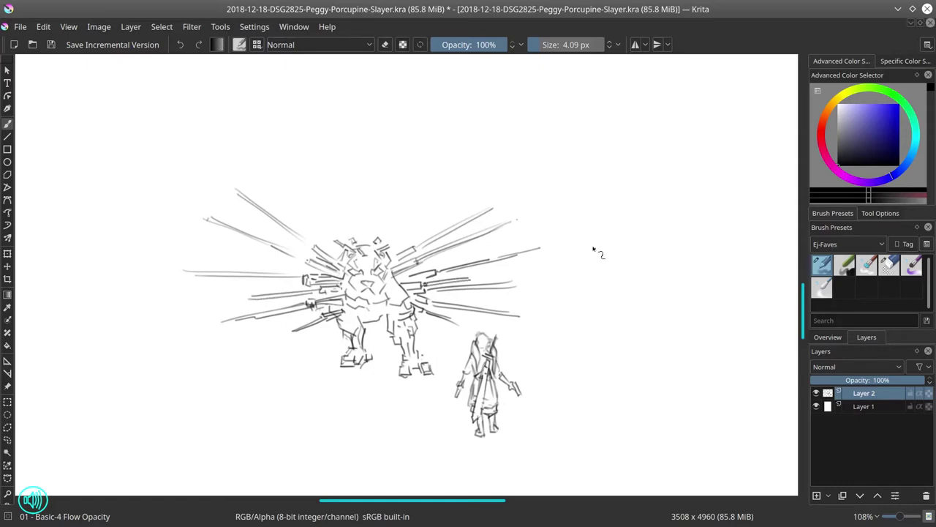
drag(414, 271, 441, 264)
drag(455, 253, 481, 247)
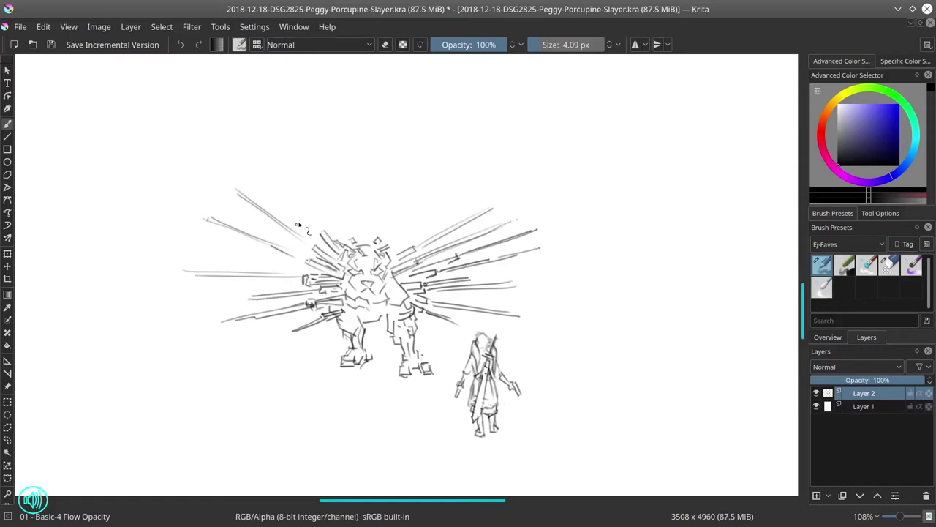
Step: Draw tall quills with thick bases rising from the top of the porcupine's head
drag(276, 181, 320, 229)
drag(311, 161, 337, 213)
drag(279, 183, 319, 236)
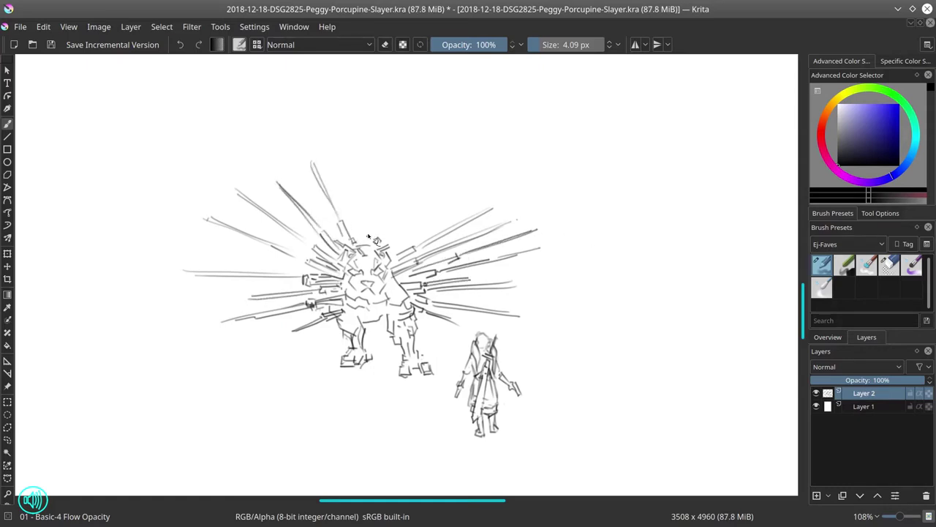
drag(359, 142, 353, 242)
drag(356, 221, 359, 242)
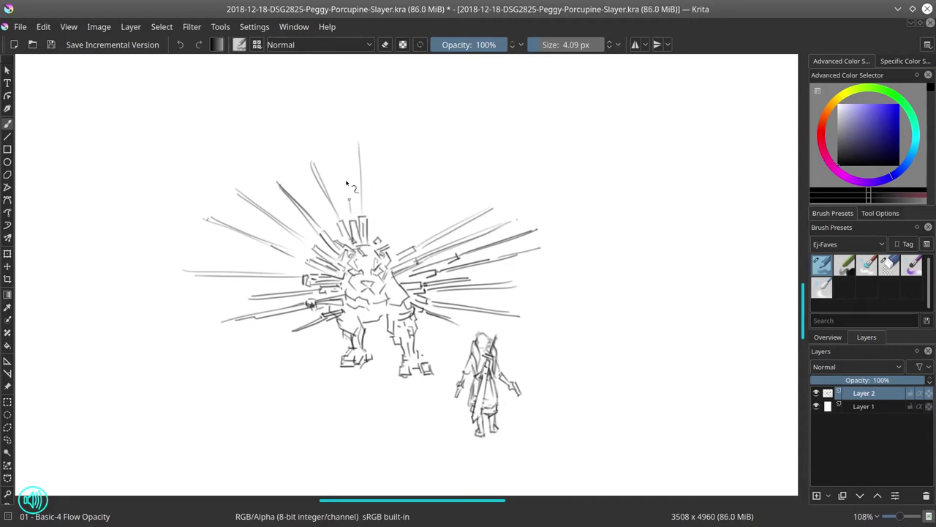
mouse_move(333, 122)
mouse_down()
mouse_move(350, 212)
mouse_move(419, 162)
mouse_up()
drag(374, 215, 385, 169)
drag(384, 214, 393, 183)
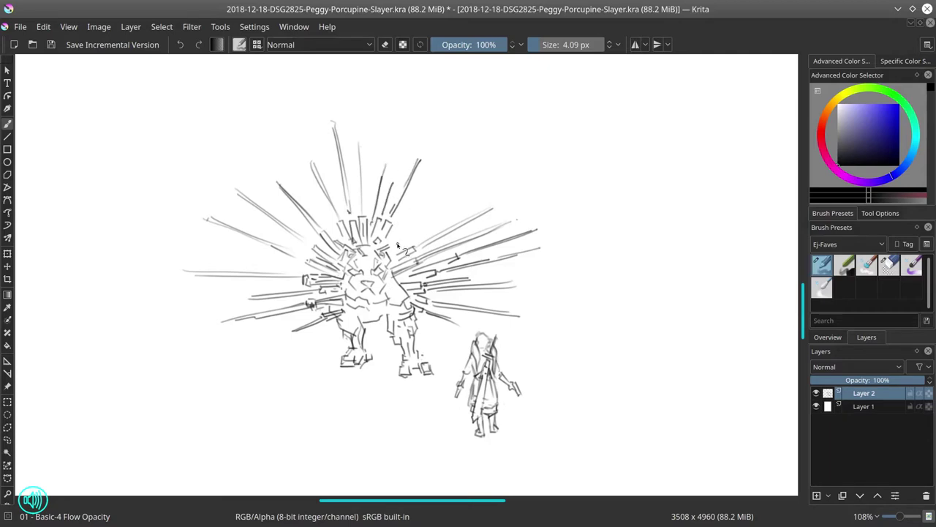
Step: Add a long quill on the porcupine's upper right and reinforce the upright quills above its head
drag(394, 246, 405, 237)
drag(407, 239, 465, 195)
drag(383, 165, 376, 214)
drag(396, 171, 392, 213)
drag(355, 149, 356, 159)
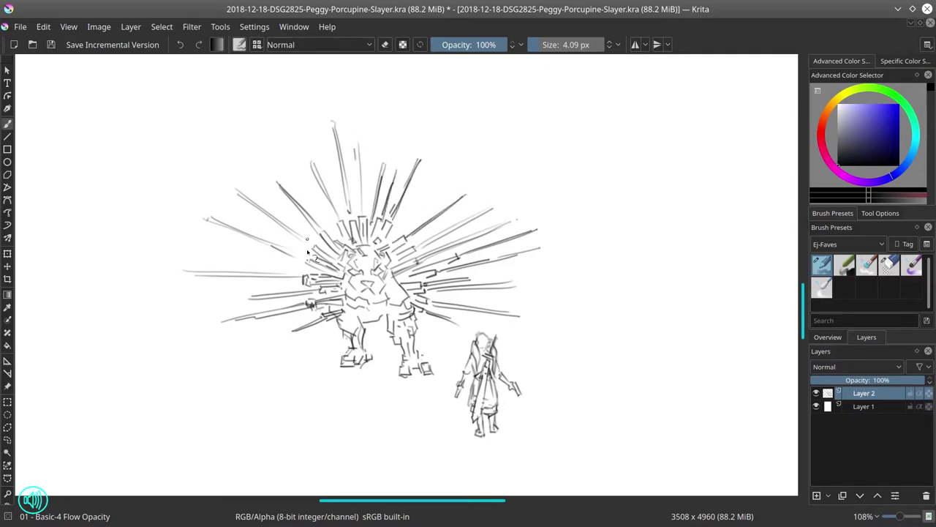
Step: Fill the gaps on the porcupine's left side with more quills, down to the front leg
drag(252, 261, 297, 257)
drag(266, 230, 301, 245)
drag(218, 292, 293, 284)
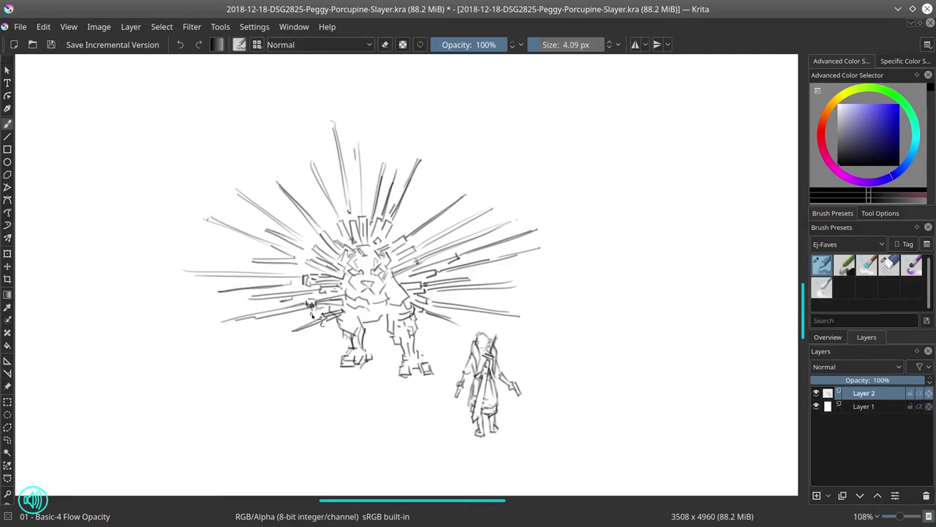
drag(313, 314, 262, 332)
drag(340, 327, 300, 347)
Step: Add more quills on the porcupine's upper right, plus a long one at upper left and one at far right
drag(399, 218, 436, 182)
drag(401, 224, 435, 187)
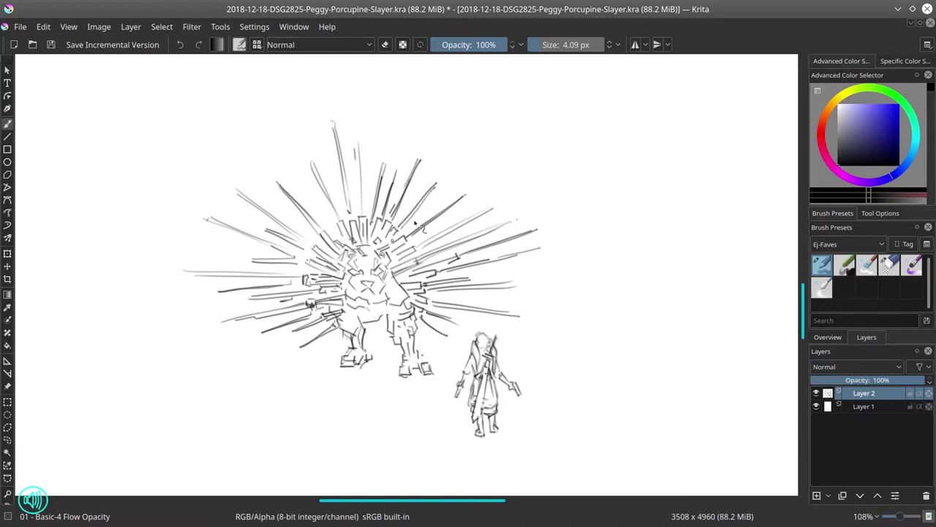
drag(395, 240, 416, 224)
drag(416, 222, 449, 195)
drag(402, 250, 465, 216)
mouse_move(302, 226)
mouse_down()
mouse_move(246, 181)
mouse_move(271, 145)
mouse_up()
drag(439, 296, 553, 294)
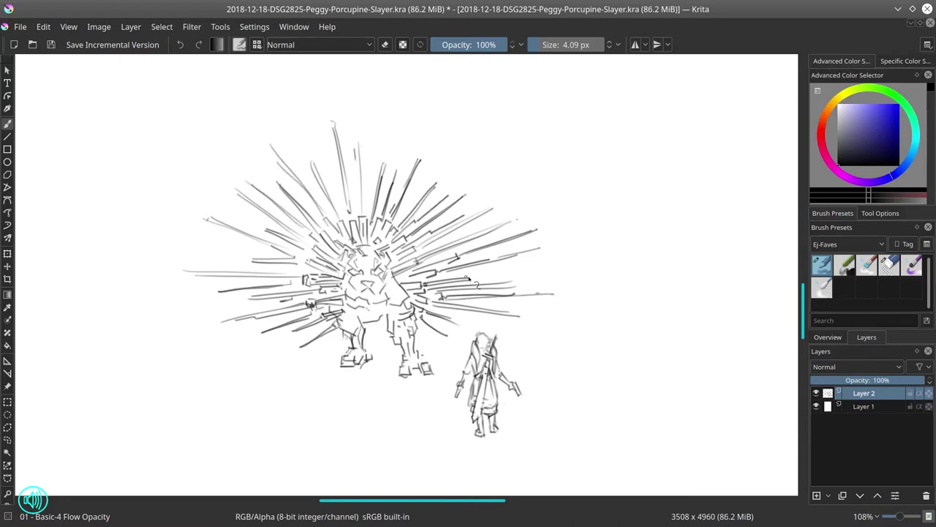
Step: Draw shorter quills between the long ones on both sides to thicken the porcupine's spiny fan
drag(468, 278, 513, 272)
drag(439, 276, 480, 268)
drag(429, 246, 455, 238)
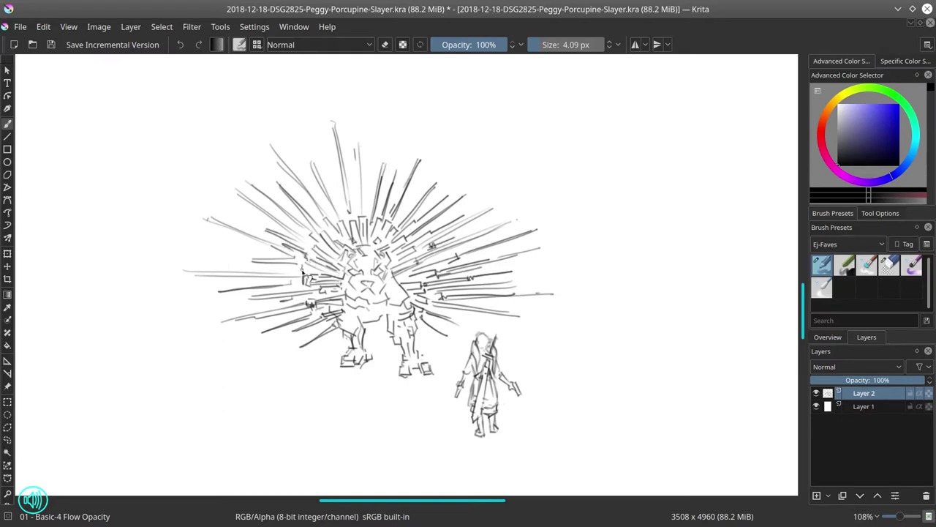
mouse_move(319, 274)
mouse_down()
mouse_move(271, 283)
mouse_move(278, 286)
mouse_up()
drag(394, 268, 427, 247)
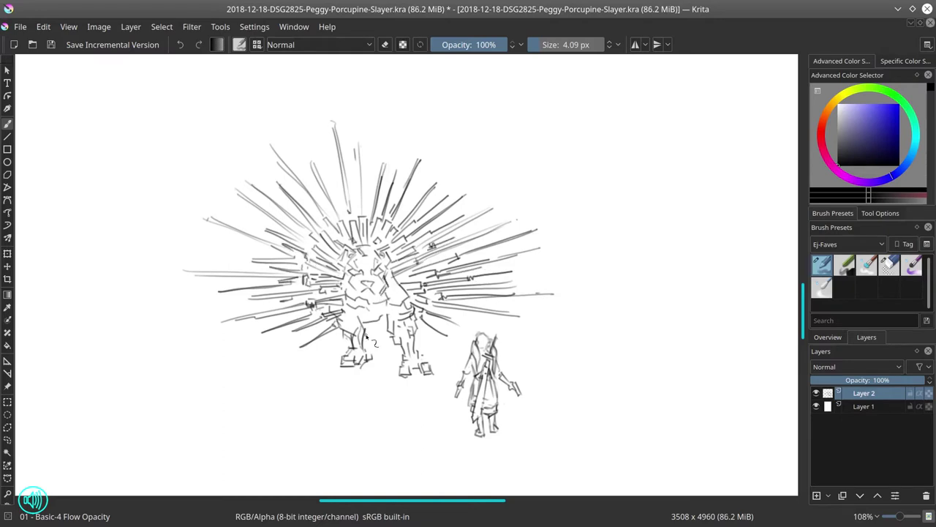
Step: Select the porcupine without the woman, enlarge and reposition it with the Transform tool, and deselect
click(7, 428)
mouse_move(525, 160)
mouse_down()
mouse_move(325, 104)
mouse_move(335, 399)
mouse_move(495, 322)
mouse_move(569, 183)
mouse_move(527, 162)
mouse_up()
click(6, 255)
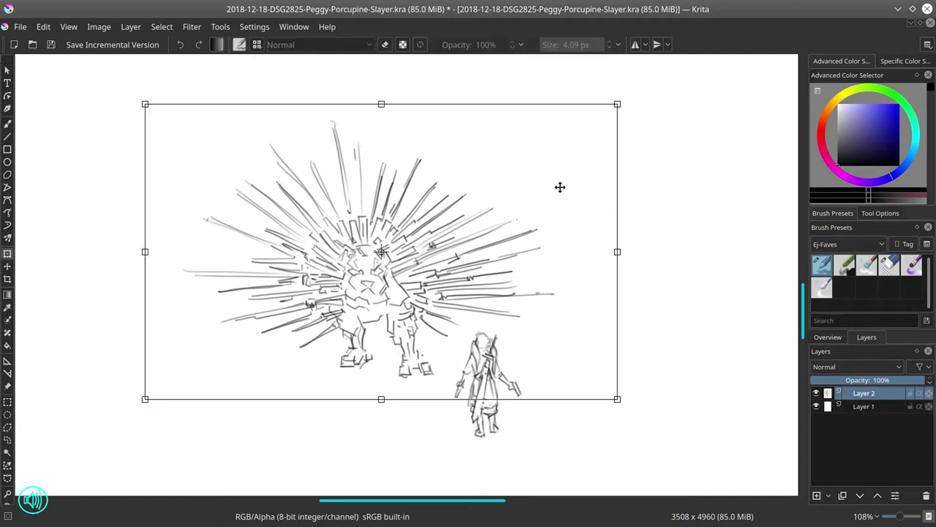
drag(146, 103, 33, 81)
drag(622, 400, 635, 408)
mouse_move(574, 271)
mouse_down()
mouse_move(588, 231)
mouse_move(591, 267)
mouse_up()
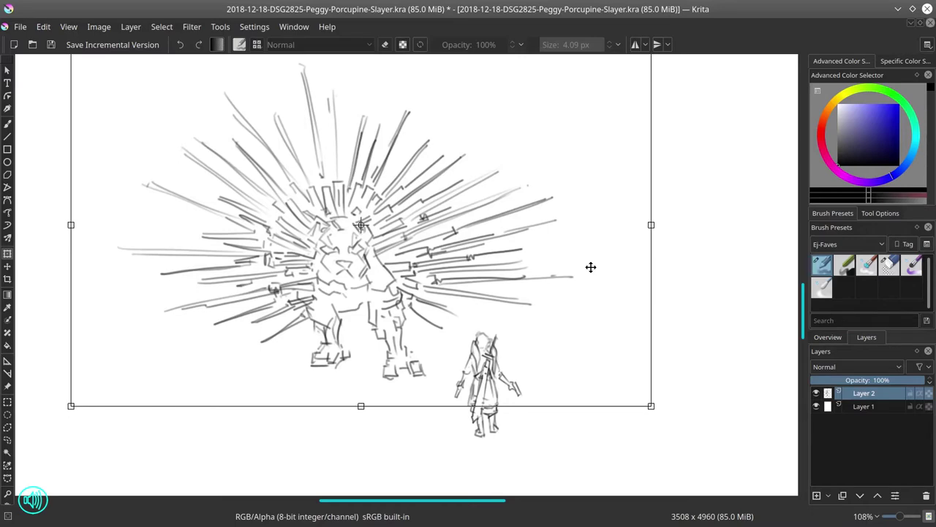
key(Return)
click(162, 28)
click(170, 55)
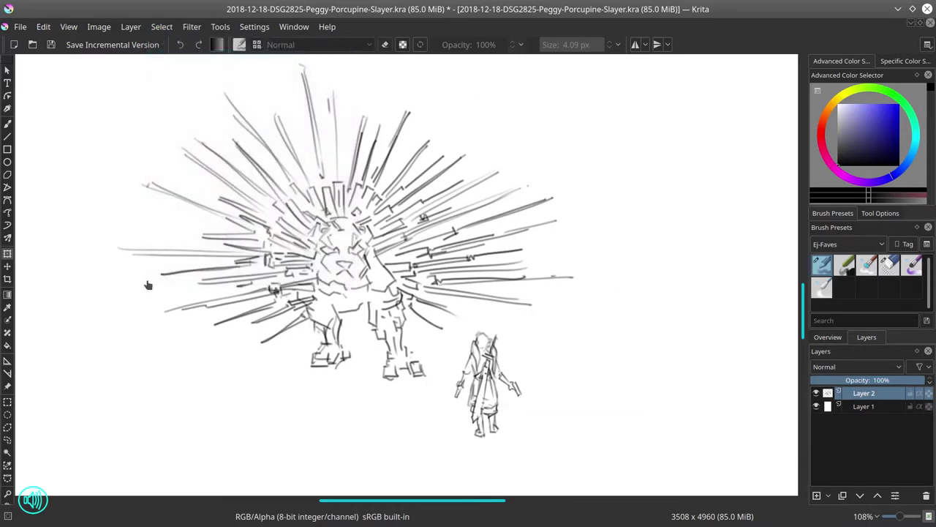
Step: Select the woman with a rectangular selection, move her farther right of the porcupine and slightly down, and deselect
click(7, 402)
drag(555, 463, 446, 328)
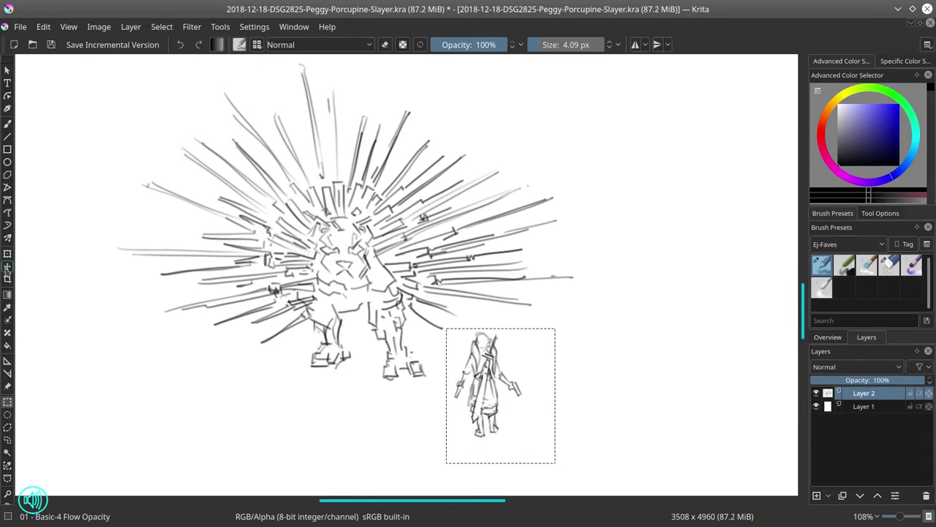
click(8, 268)
drag(489, 402, 563, 416)
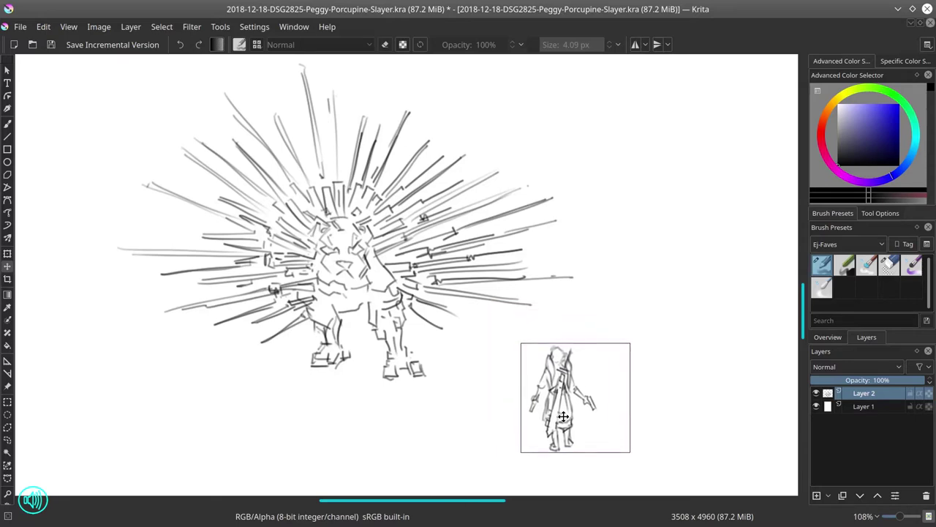
click(162, 28)
click(163, 58)
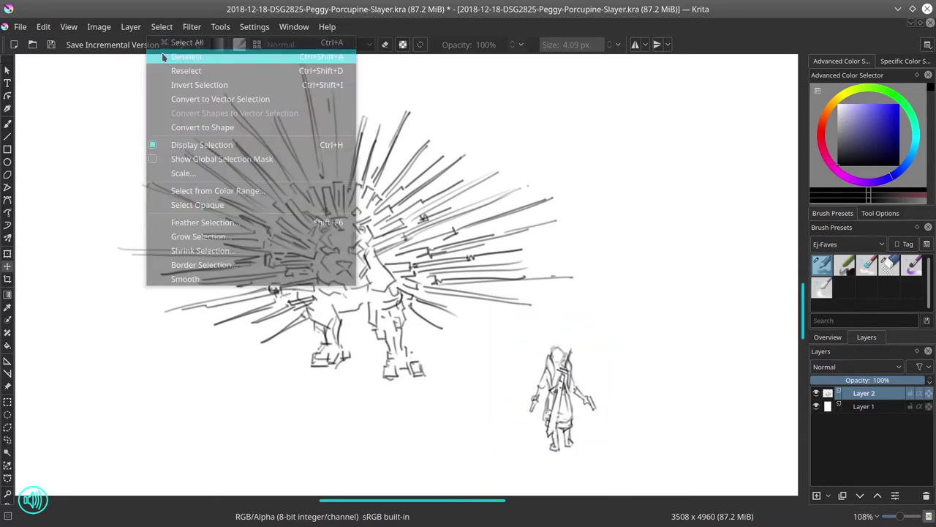
click(7, 279)
mouse_move(25, 66)
mouse_down()
mouse_move(520, 377)
mouse_move(799, 479)
mouse_move(784, 481)
mouse_up()
drag(553, 378, 575, 386)
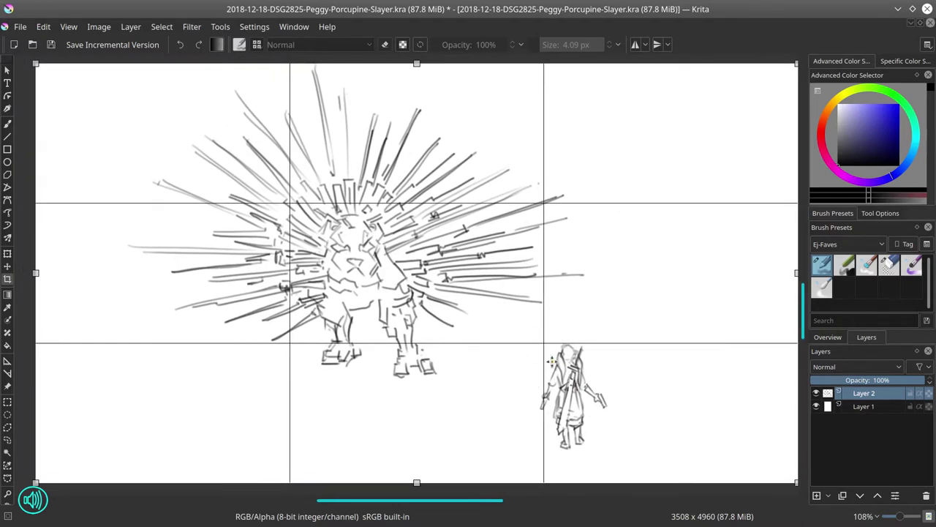
key(Return)
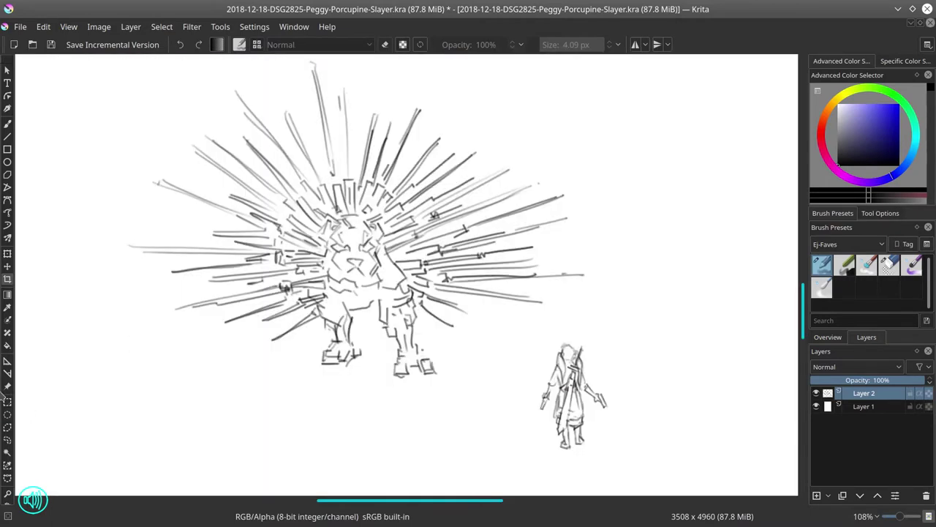
Step: Select the woman with a rectangular selection and move her slightly up and left toward the porcupine
click(6, 402)
drag(611, 459, 527, 331)
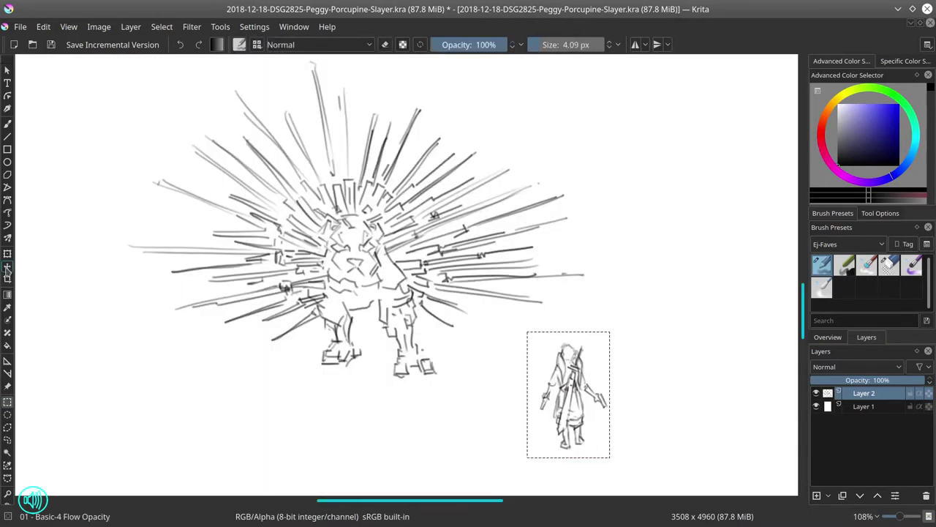
click(7, 267)
drag(579, 402, 554, 386)
Step: Select the porcupine with all its quills using a polygonal selection, shift it slightly up and left, and deselect
click(7, 428)
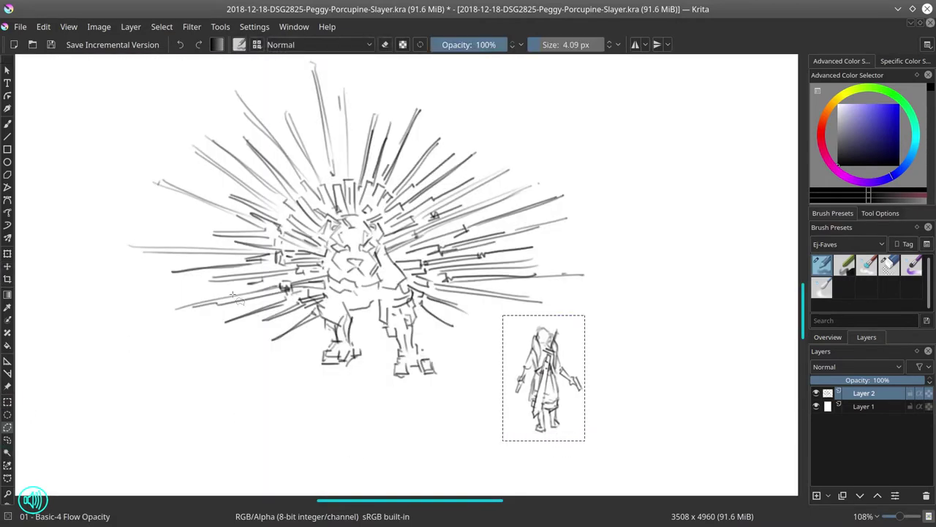
click(226, 388)
click(418, 432)
click(472, 335)
click(482, 308)
click(571, 307)
click(672, 275)
click(682, 148)
click(131, 87)
click(79, 146)
click(64, 267)
double_click(174, 376)
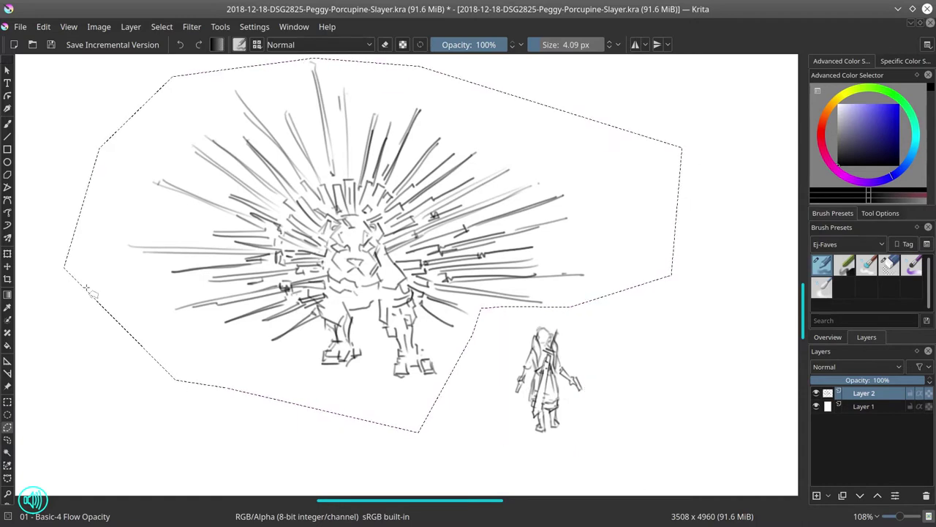
click(7, 267)
drag(381, 307, 353, 286)
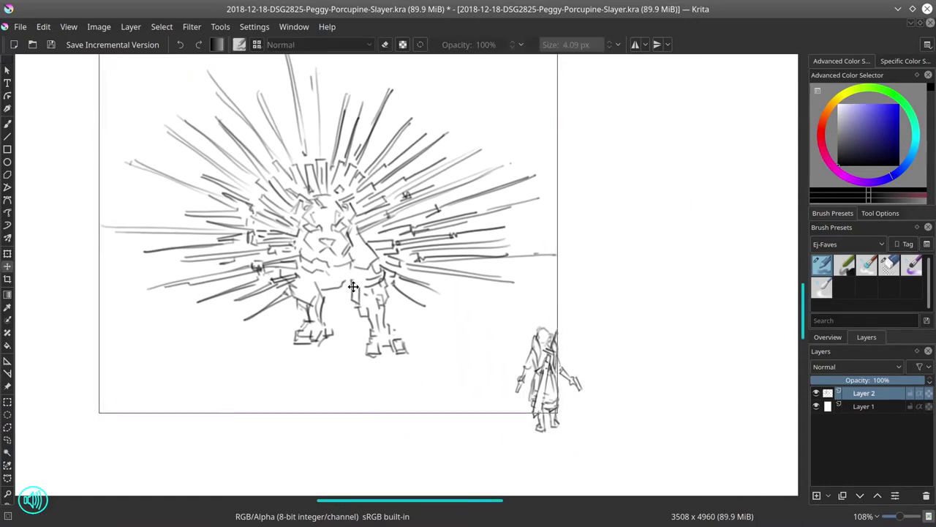
click(161, 27)
click(157, 56)
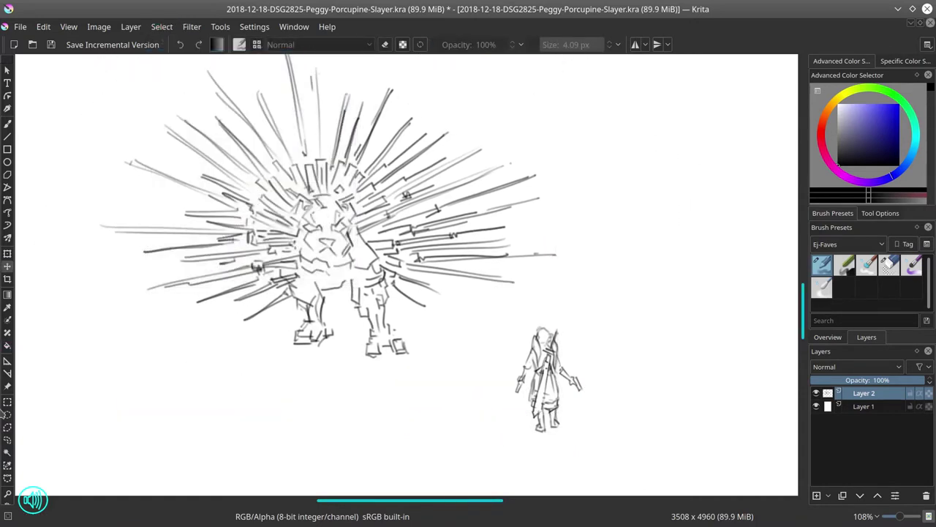
Step: Crop the image to about 1461 × 833 px around the porcupine and the woman
click(7, 278)
drag(34, 62, 779, 483)
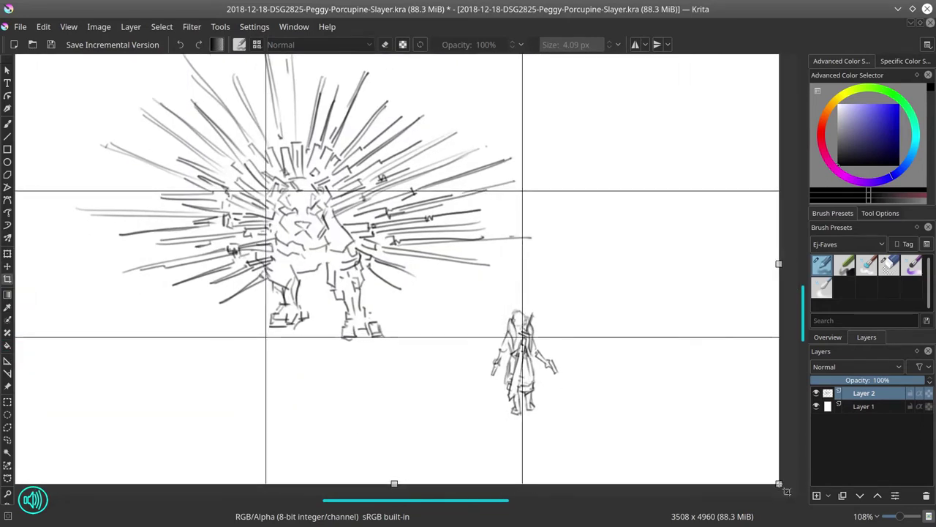
drag(605, 270, 610, 279)
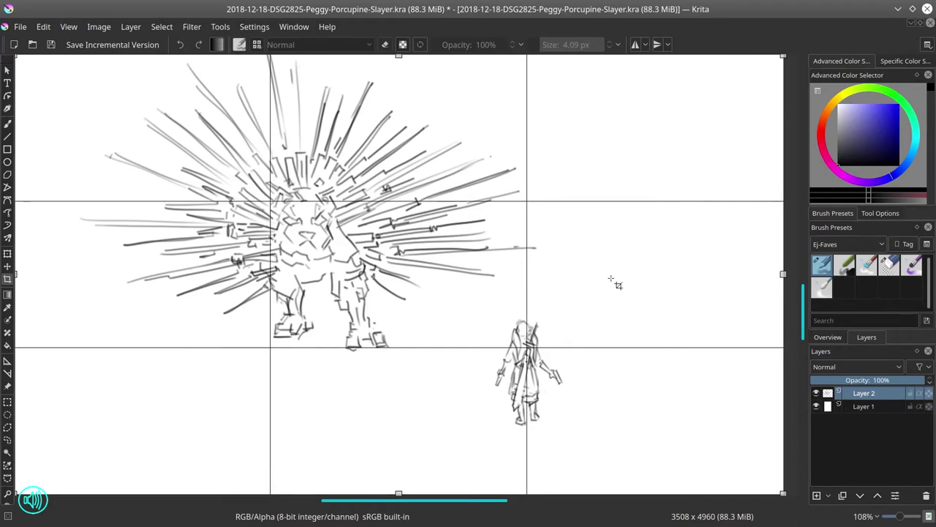
key(Return)
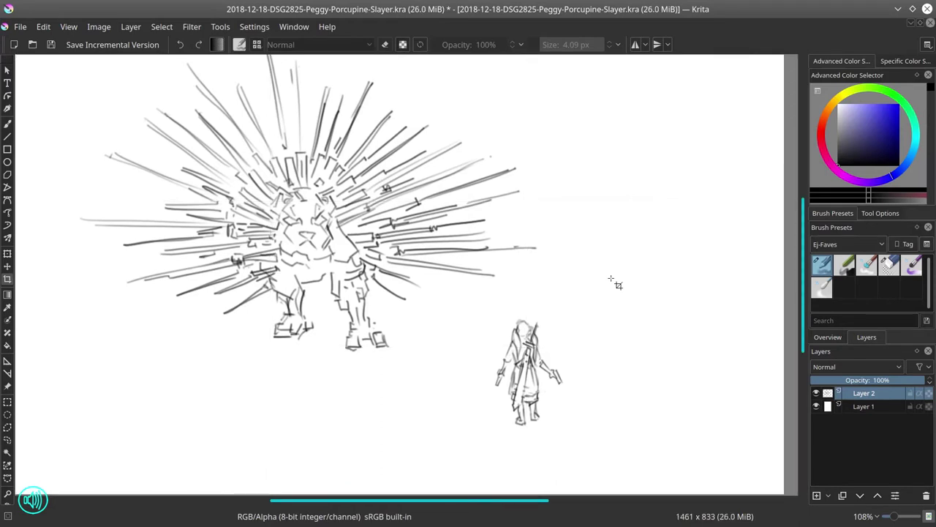
click(99, 26)
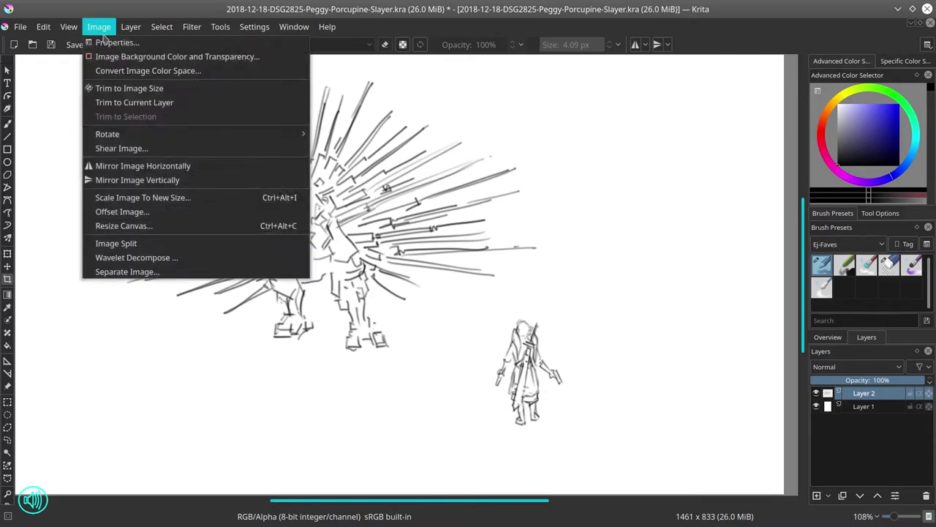
click(110, 36)
click(278, 198)
scroll(286, 238, down, 2)
click(99, 27)
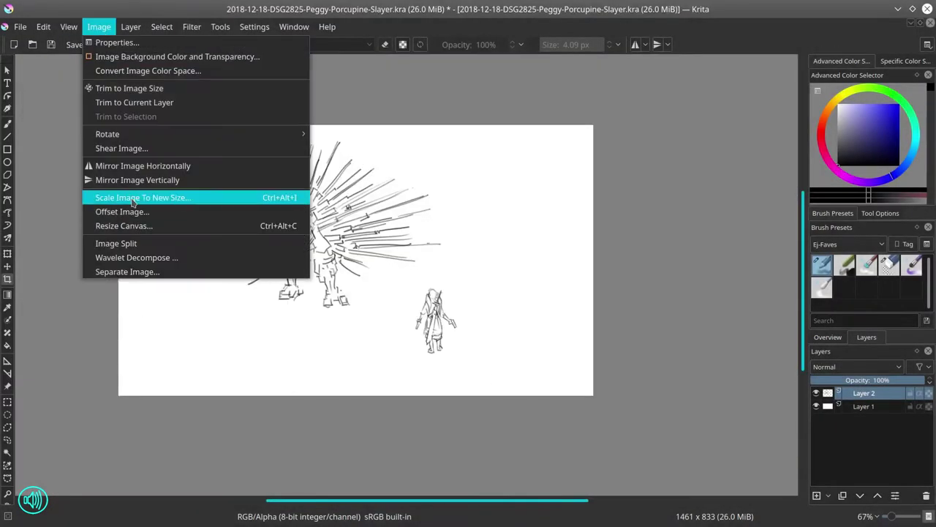
click(135, 198)
drag(437, 158, 446, 158)
text(50)
double_click(437, 159)
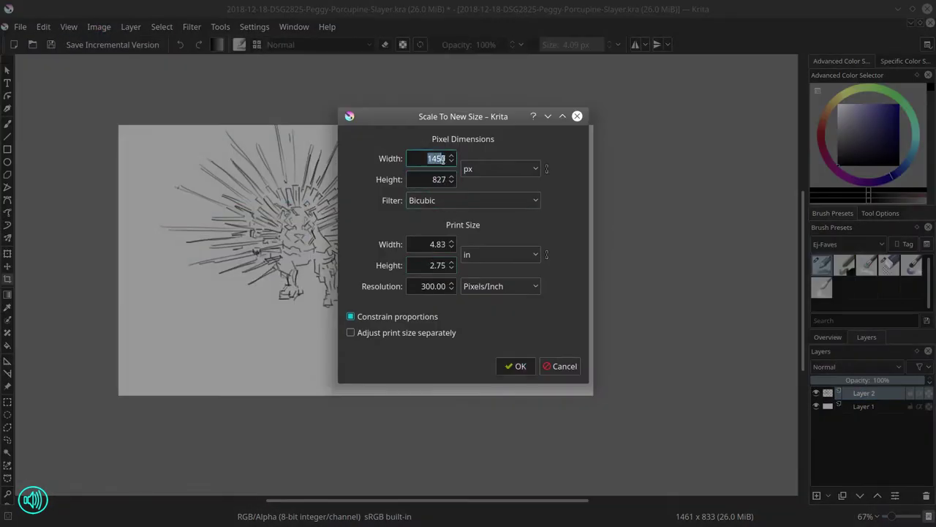
text(1500)
key(Tab)
click(515, 366)
Step: Resize the canvas to 1500 × 800 px
click(99, 27)
click(135, 225)
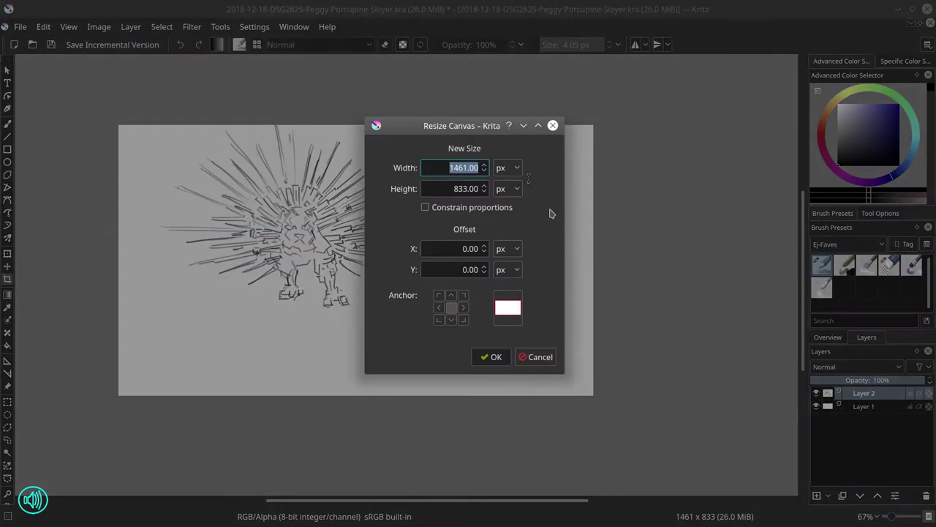
double_click(459, 168)
text(1500)
double_click(461, 189)
text(800)
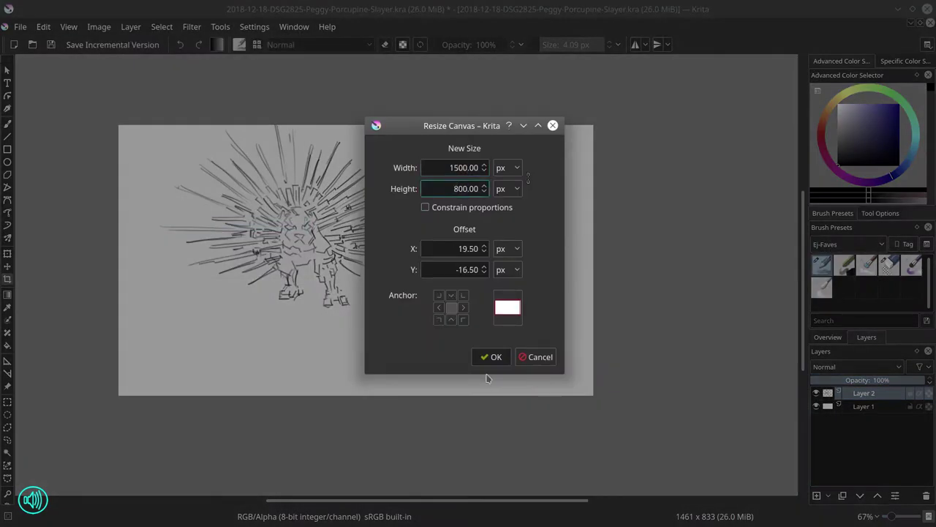
click(489, 358)
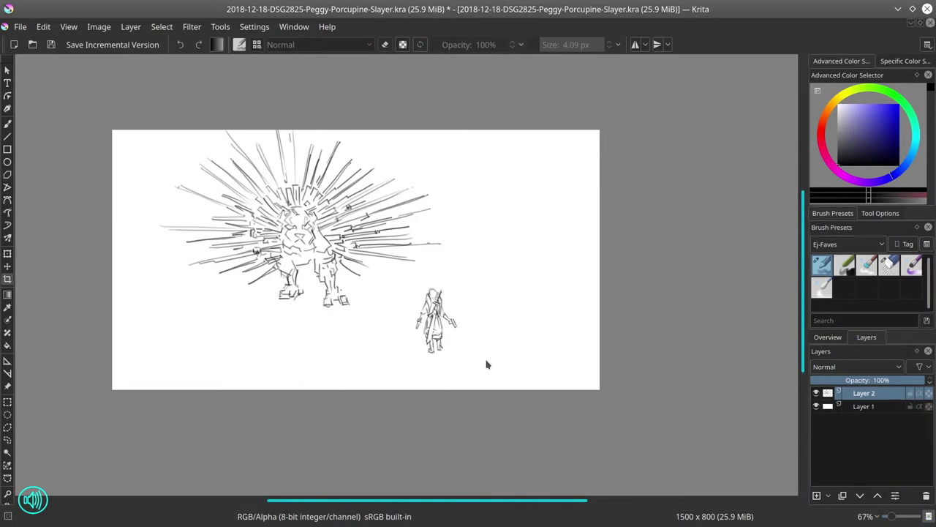
click(7, 125)
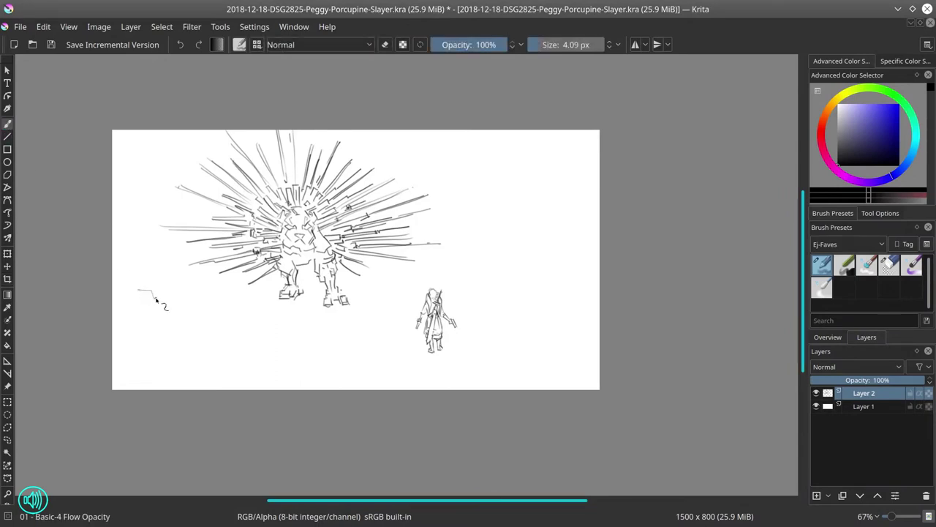
drag(140, 287, 133, 246)
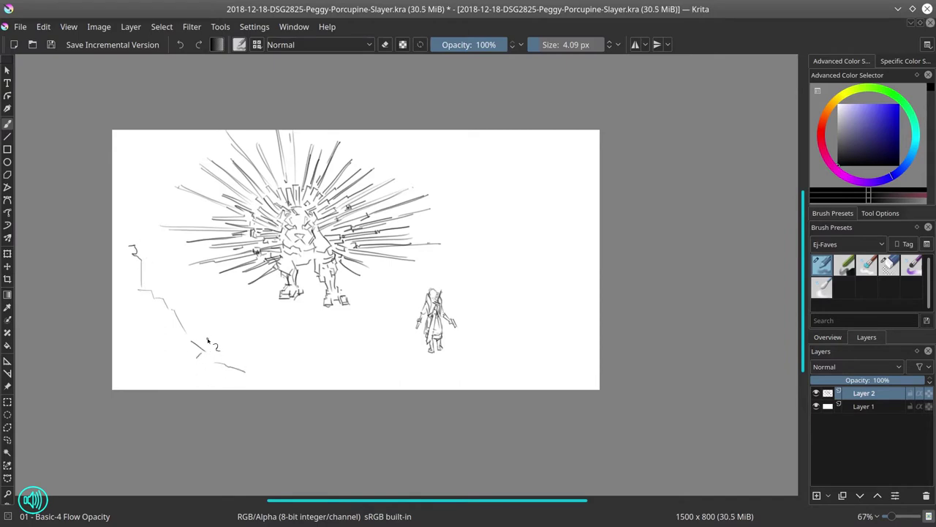
key(ctrl+z)
key(ctrl+z)
key(ctrl+z)
key(ctrl+z)
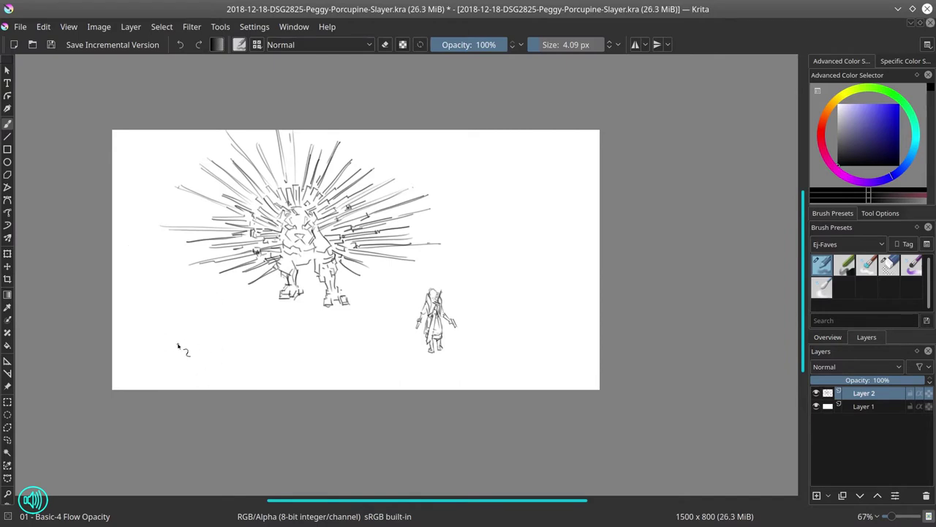
Step: Sketch short broken ground contours at the canvas's lower left and beside the porcupine's left quills
drag(182, 327, 191, 328)
drag(208, 331, 232, 333)
drag(224, 342, 218, 352)
drag(232, 334, 239, 346)
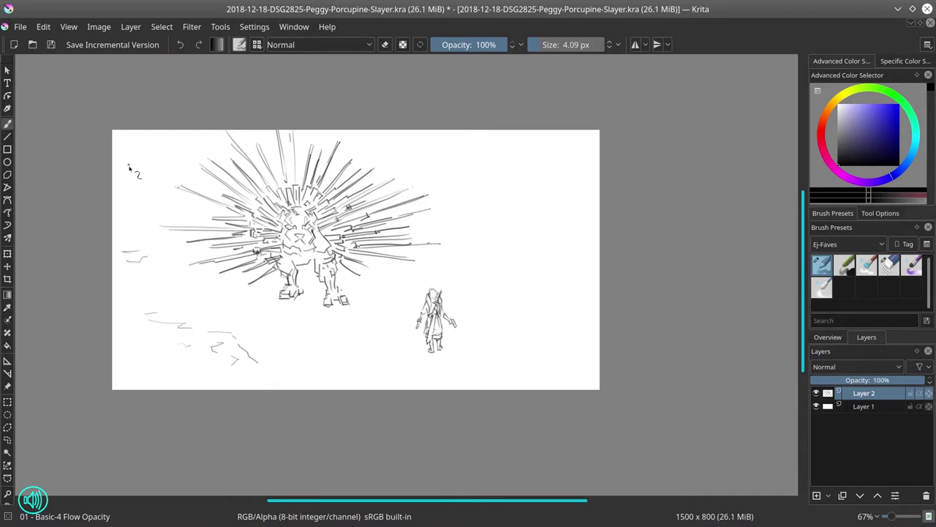
Step: Sketch jagged background outlines in the upper-left and upper-right areas around the porcupine's quills
drag(163, 158, 152, 144)
key(ctrl+z)
key(ctrl+z)
key(ctrl+z)
drag(429, 158, 460, 162)
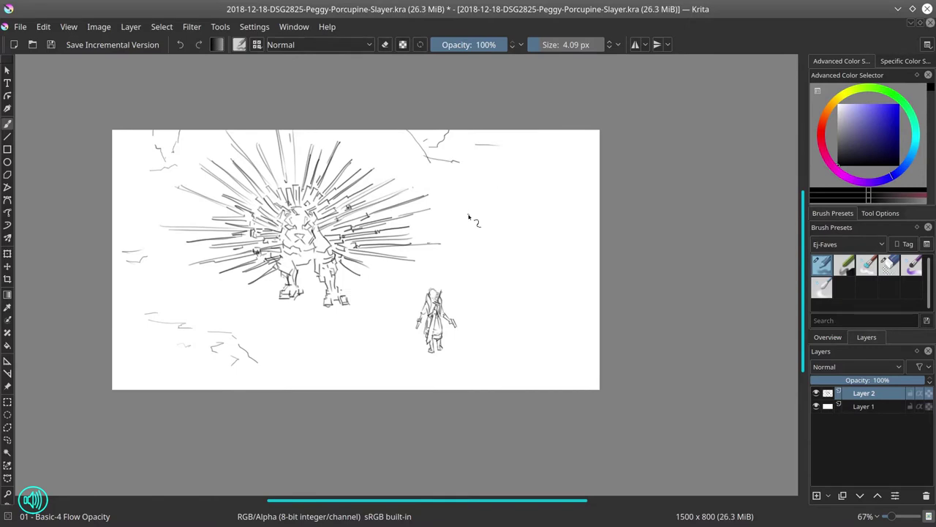
drag(469, 217, 506, 206)
mouse_move(452, 199)
mouse_down()
mouse_move(534, 174)
mouse_move(552, 153)
mouse_up()
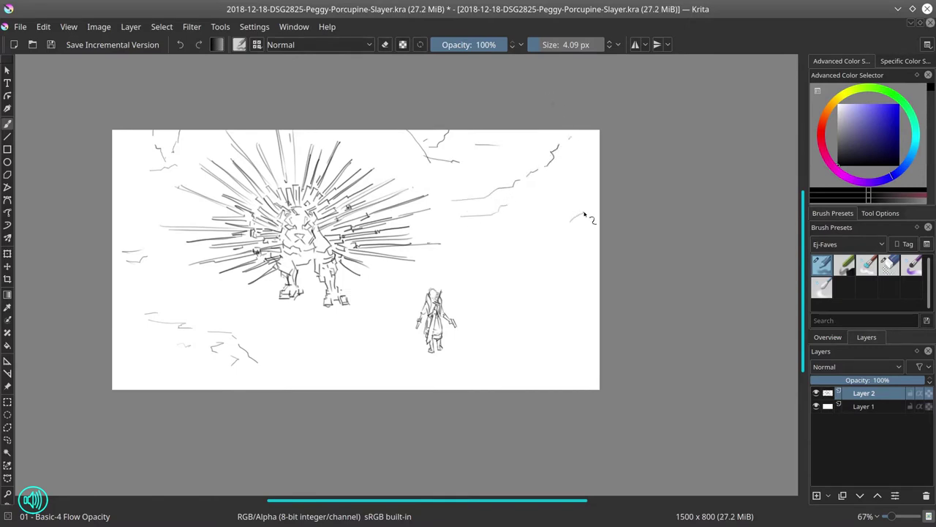
Step: Fill the background Layer 1 with a dark teal
click(863, 406)
click(884, 152)
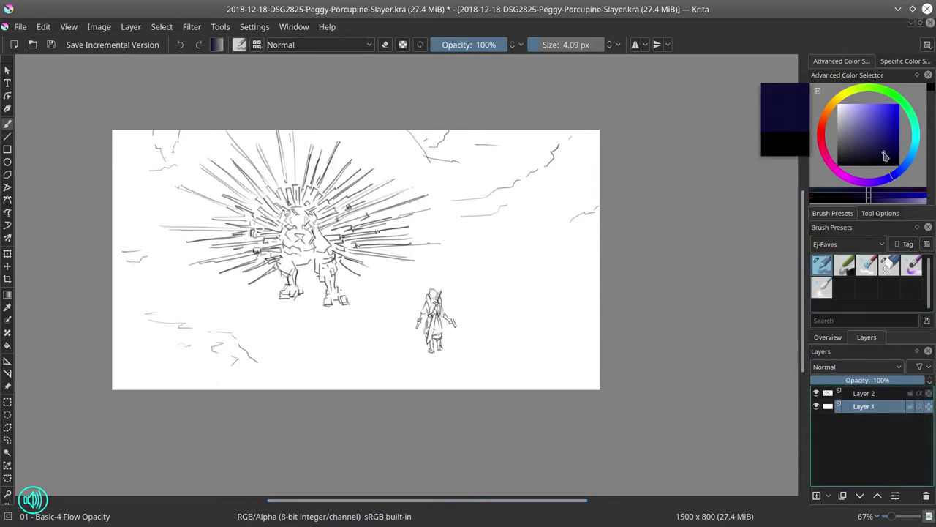
click(859, 175)
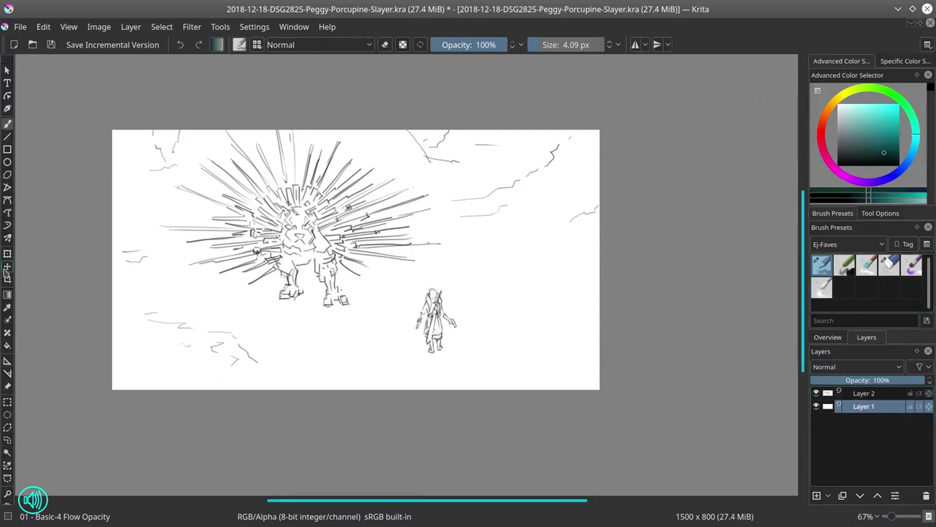
click(7, 345)
click(516, 302)
click(7, 428)
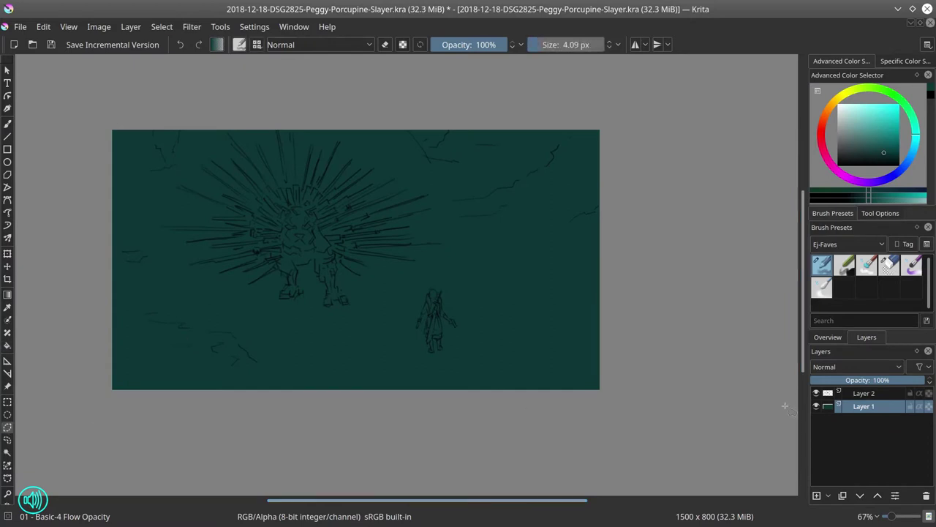
Step: Add a new layer above the sketch and rename the sketch layer "sketch original"
click(817, 496)
click(866, 408)
double_click(867, 411)
text(sketch original)
key(Return)
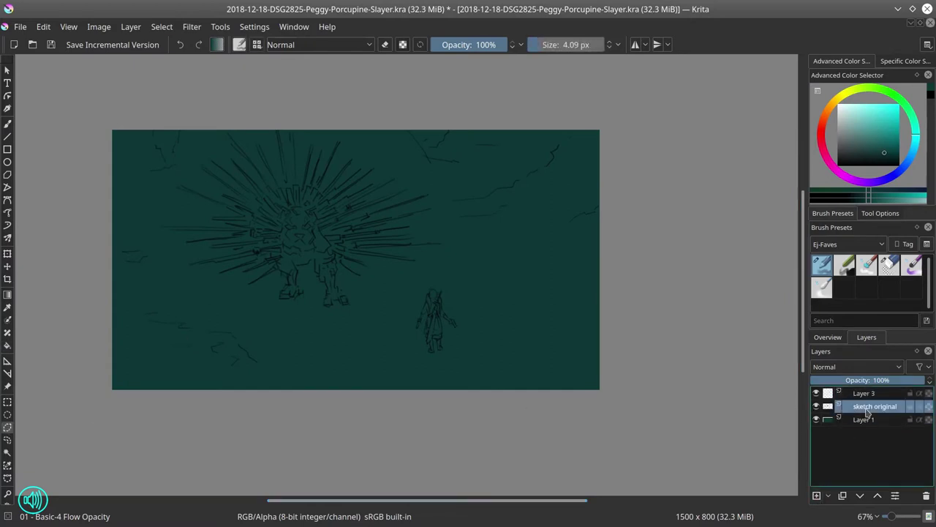
Step: Duplicate the "sketch original" layer with the copy below it, then lock and hide the original
right_click(867, 410)
click(828, 225)
click(860, 496)
click(817, 407)
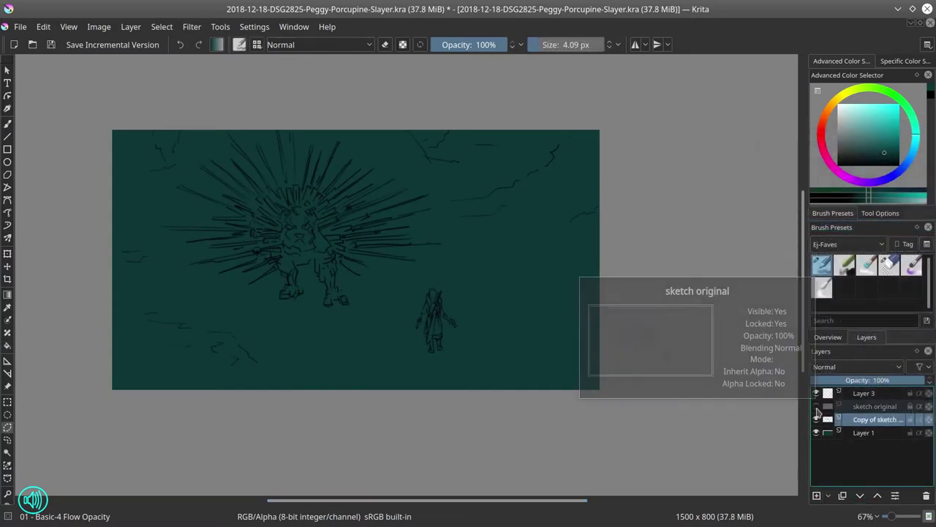
Step: Fill the empty top Layer 3 with black and set its blending mode to Color
click(865, 393)
click(841, 165)
click(7, 346)
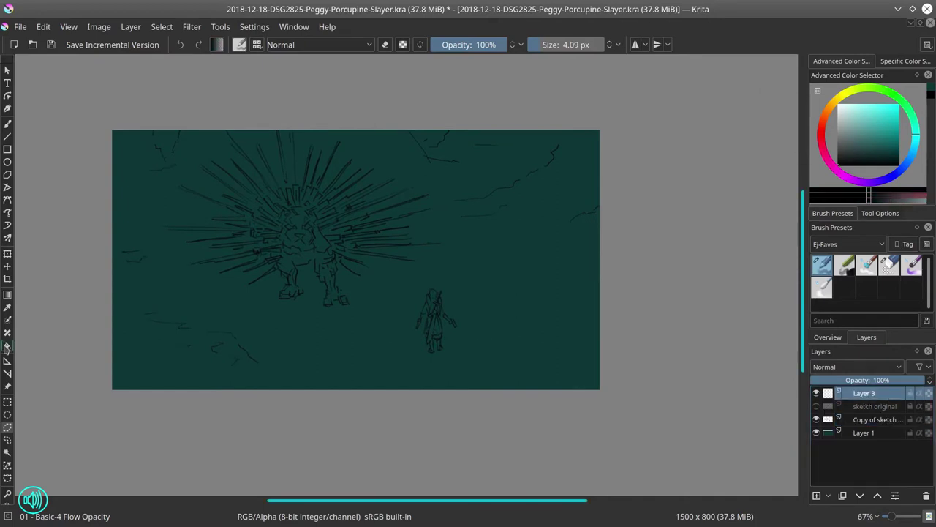
click(292, 322)
click(857, 367)
click(820, 123)
Step: Rename the black top layer "value check", lock and hide it, and make Layer 1 active
double_click(867, 393)
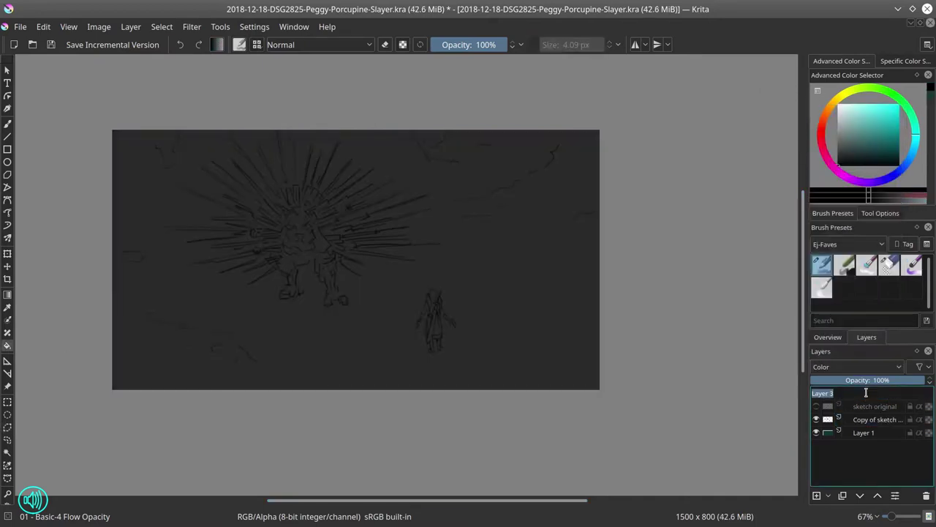
text(value check)
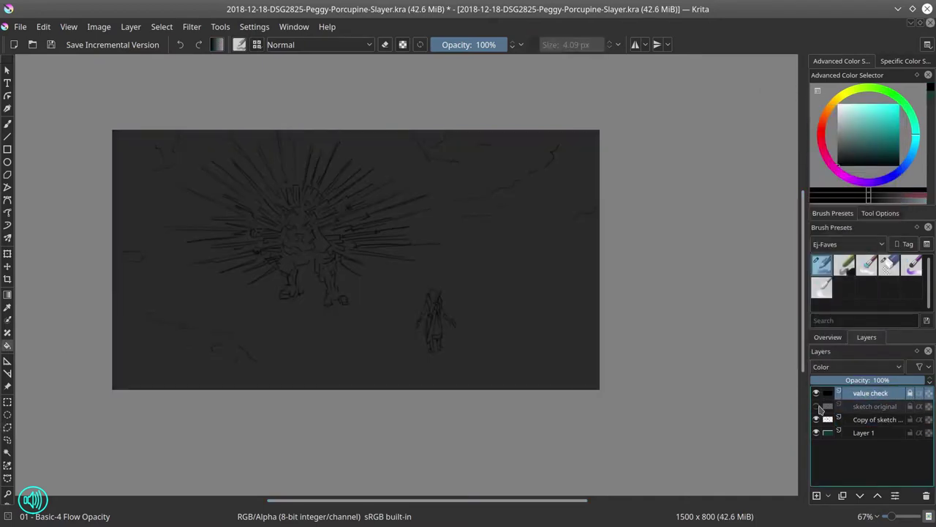
click(864, 432)
click(816, 392)
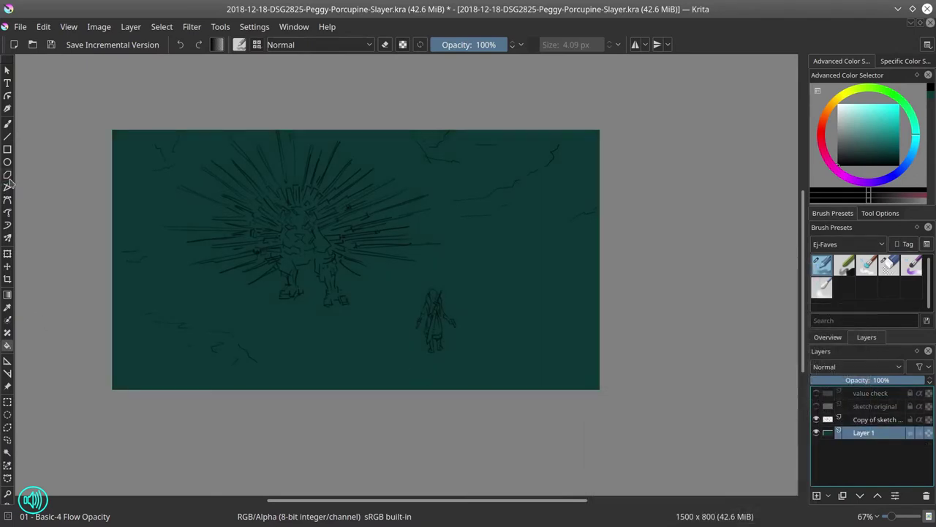
Step: Select a polygonal sky patch on the canvas's upper-left edge and set the selection action to Add
key(b)
click(872, 139)
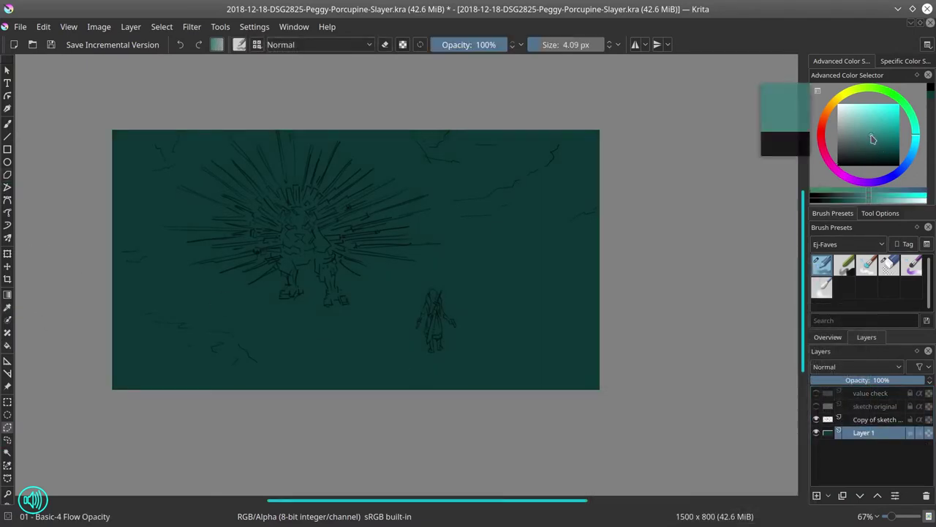
click(139, 130)
click(167, 157)
click(185, 130)
click(169, 108)
double_click(151, 116)
click(880, 213)
click(872, 270)
Step: Add a narrow polygonal sky patch at the top center to the selection and extend the upper-left patch toward the porcupine
click(368, 130)
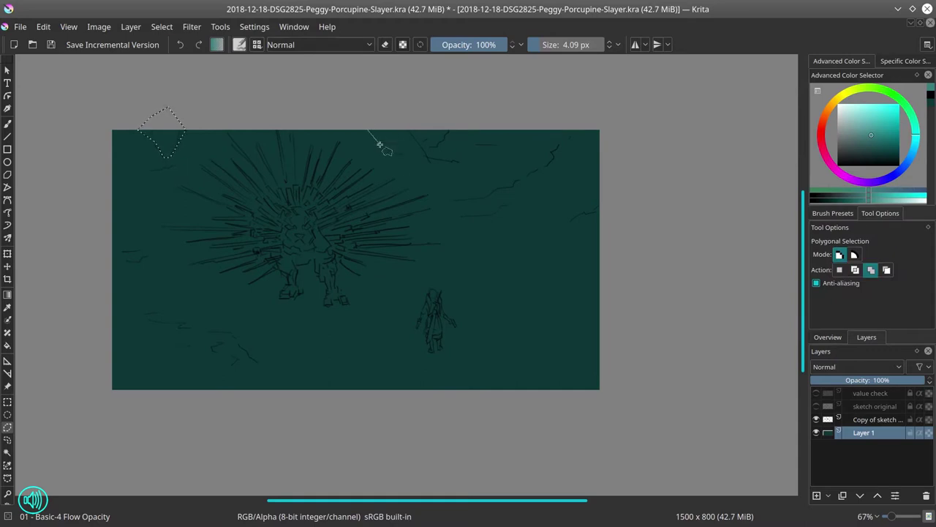
click(392, 162)
click(405, 155)
click(406, 111)
click(391, 109)
double_click(371, 124)
click(175, 140)
click(201, 148)
click(227, 136)
Step: Add a wide polygonal sky patch along the canvas's upper-right edge to the selection
click(481, 131)
click(493, 147)
click(488, 160)
click(538, 156)
click(582, 130)
click(599, 104)
click(515, 115)
double_click(481, 110)
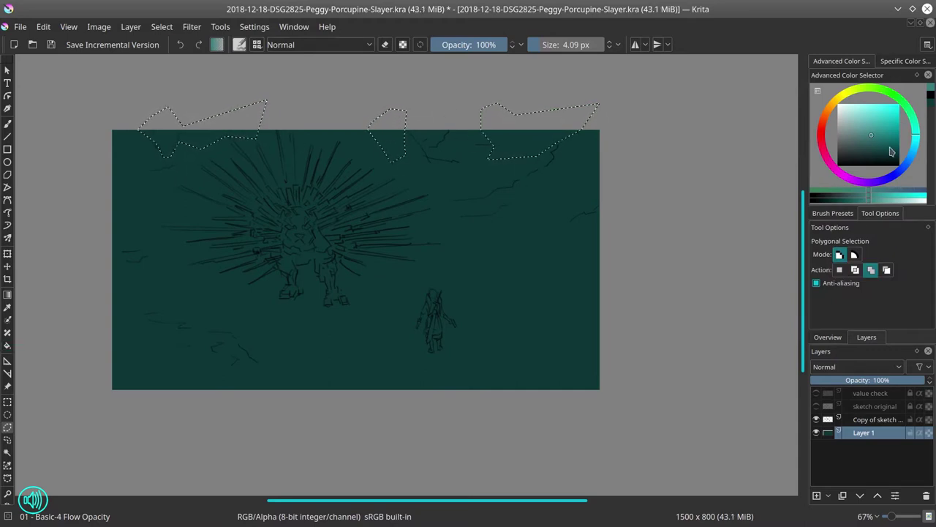
Step: Fill the selected sky patches with a medium muted teal and deselect them
click(874, 142)
key(f)
click(387, 153)
click(162, 26)
click(167, 57)
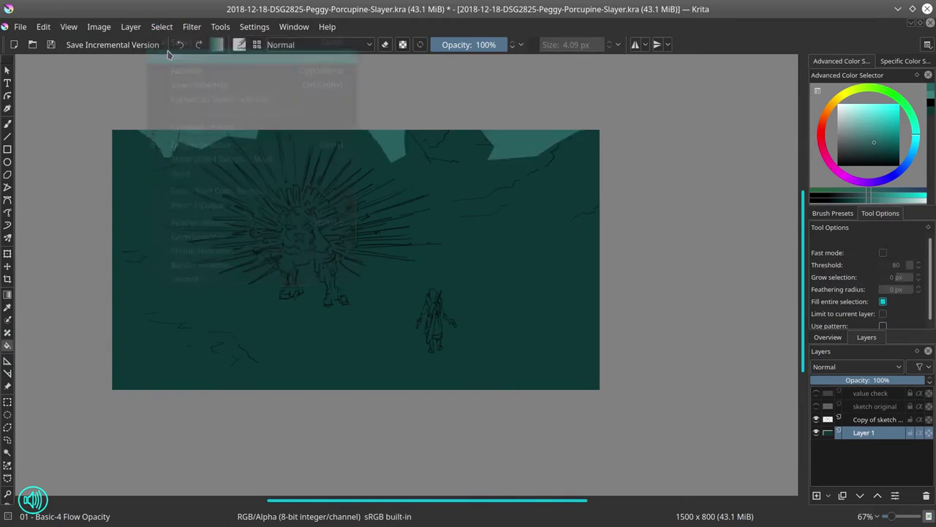
Step: Outline the distant mountain range with a polygonal selection, from the sky patches down to a wavy lower edge behind the porcupine
click(7, 427)
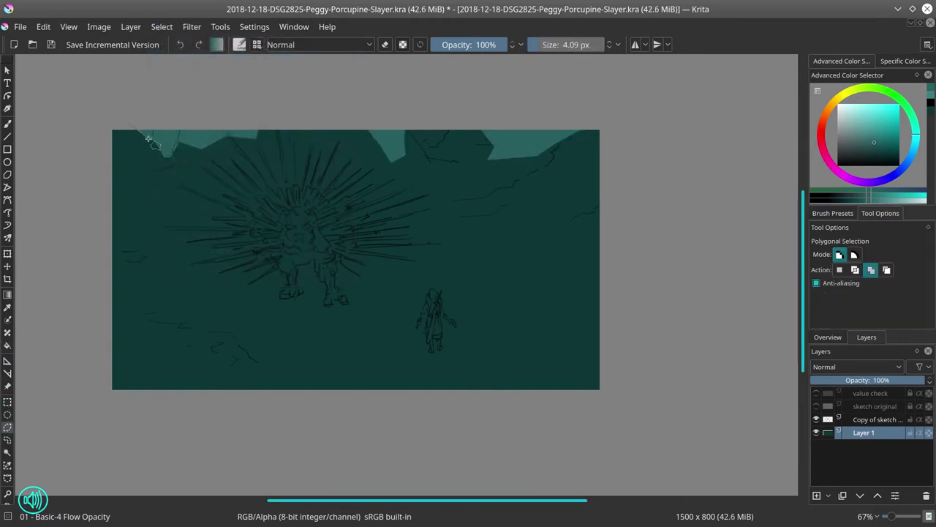
click(138, 130)
click(167, 155)
click(205, 142)
click(228, 132)
click(258, 138)
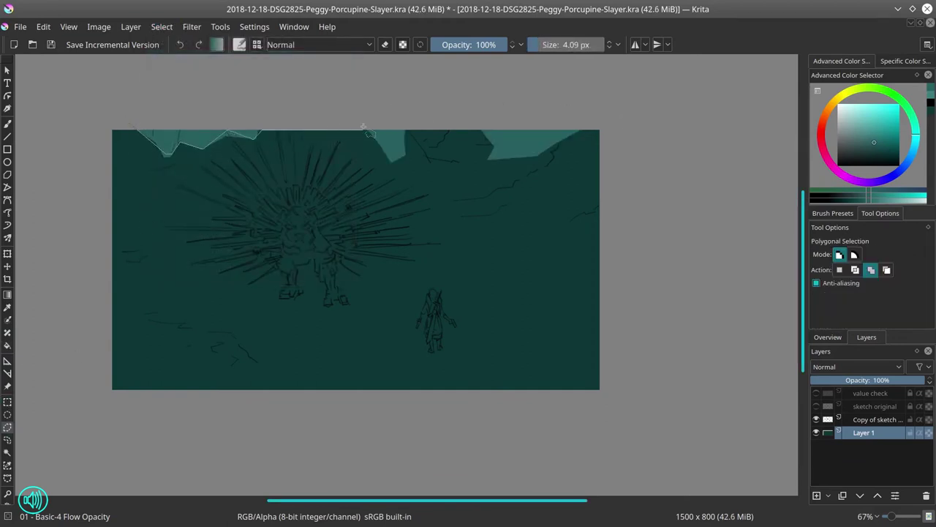
click(403, 155)
click(496, 161)
click(517, 166)
click(536, 153)
click(558, 140)
click(591, 125)
click(619, 130)
click(622, 164)
click(529, 205)
click(472, 210)
click(426, 222)
click(316, 211)
click(320, 193)
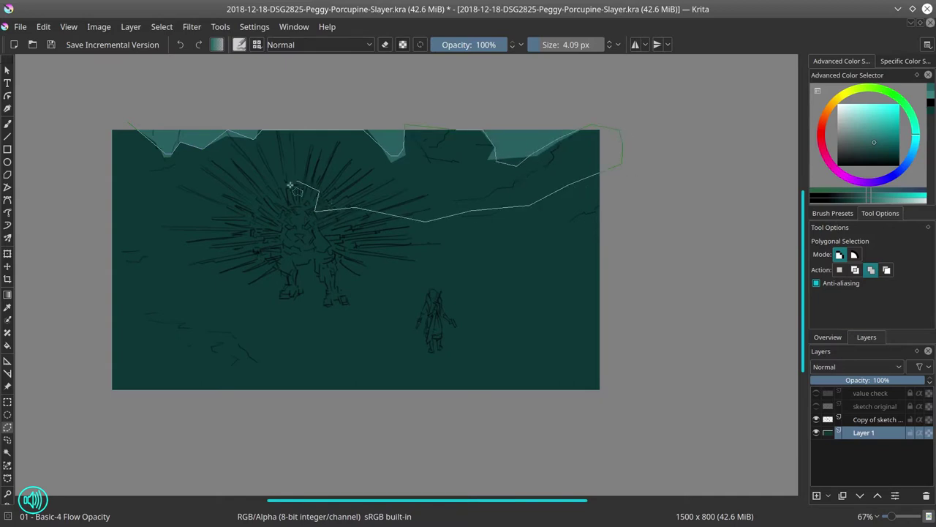
click(274, 176)
click(196, 203)
click(164, 202)
click(85, 213)
double_click(84, 136)
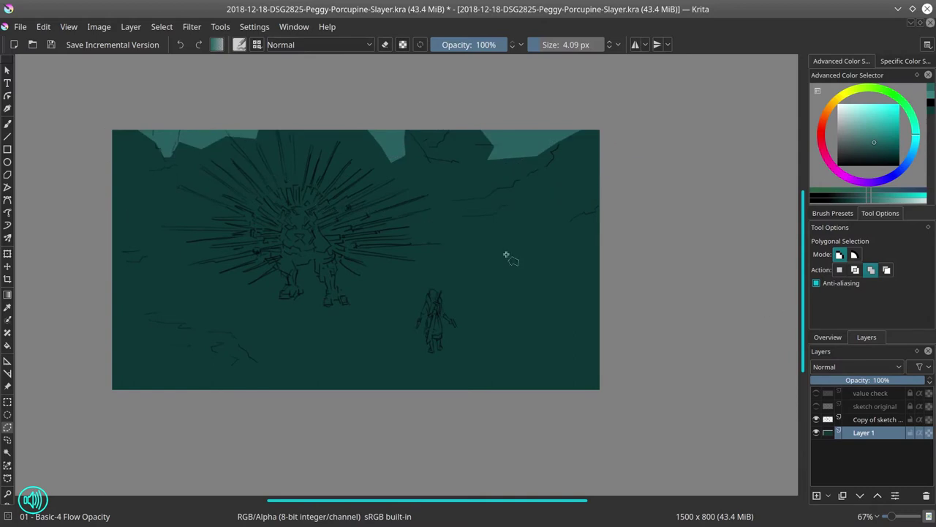
Step: Subtract a thin sliver from the lower edge of the mountain selection behind the porcupine's quills
key(s)
click(301, 189)
click(340, 199)
click(363, 209)
click(355, 221)
double_click(296, 196)
Step: Try to subtract a polygonal area below the upper-right sky patch from the mountain selection
click(475, 157)
click(550, 154)
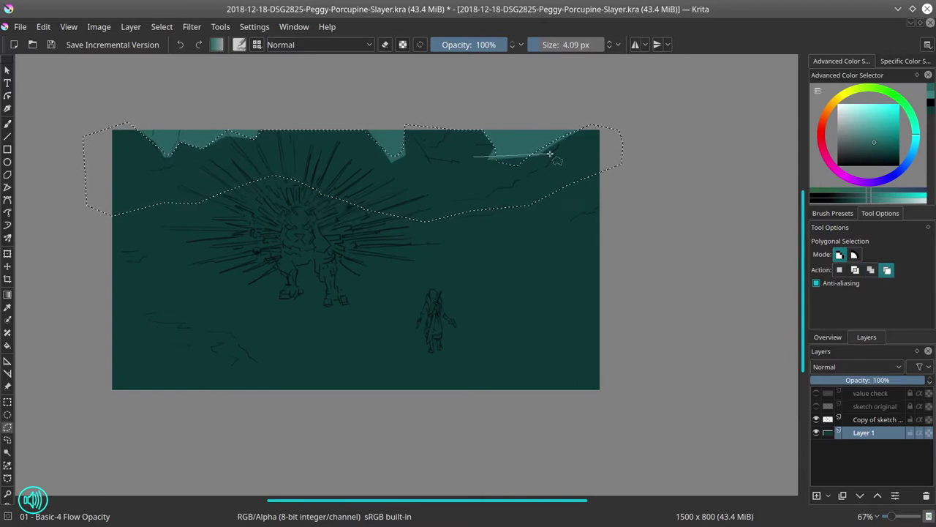
click(536, 171)
click(477, 182)
click(462, 169)
double_click(474, 157)
Step: Add a polygonal area below the upper-right sky patch to the mountain selection, raising the ridge there
key(a)
click(486, 151)
click(579, 147)
click(553, 173)
click(444, 201)
double_click(436, 176)
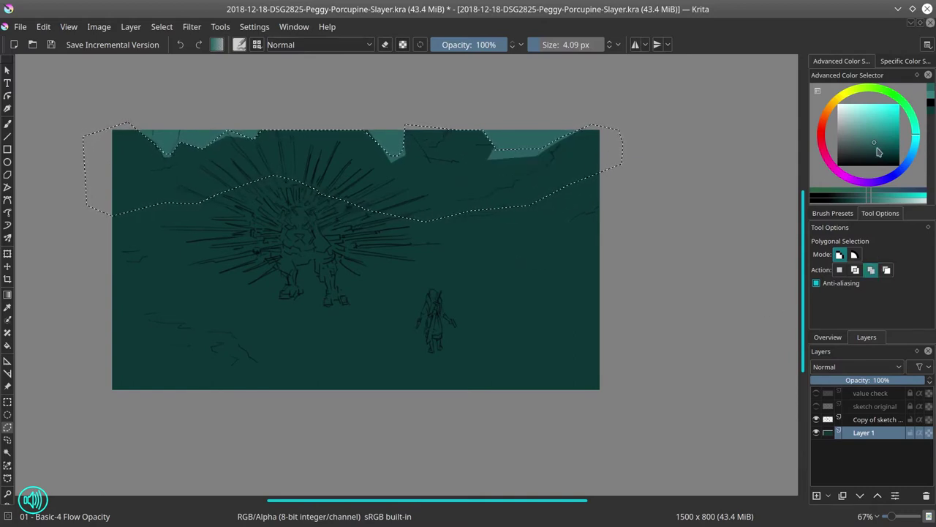
Step: Fill the selected mountain range with a teal between the sky and ground tones and deselect it
click(878, 149)
key(f)
click(509, 180)
click(162, 26)
click(167, 59)
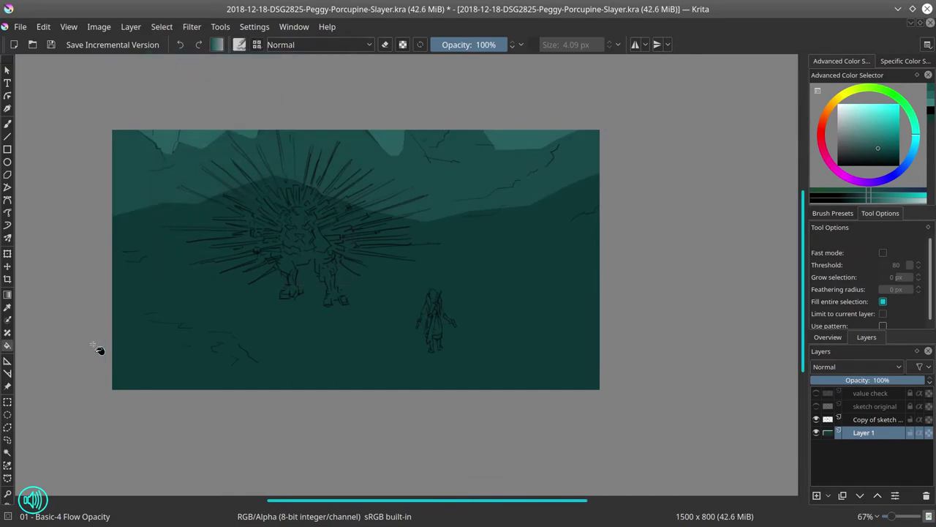
Step: Outline the foreground hill along the canvas's lower edge with a polygonal selection that peaks over the warrior's silhouette
click(7, 429)
click(100, 363)
click(318, 384)
click(401, 358)
click(412, 330)
click(433, 288)
click(443, 297)
click(449, 312)
click(496, 343)
click(557, 357)
click(631, 367)
click(658, 389)
click(657, 417)
click(392, 449)
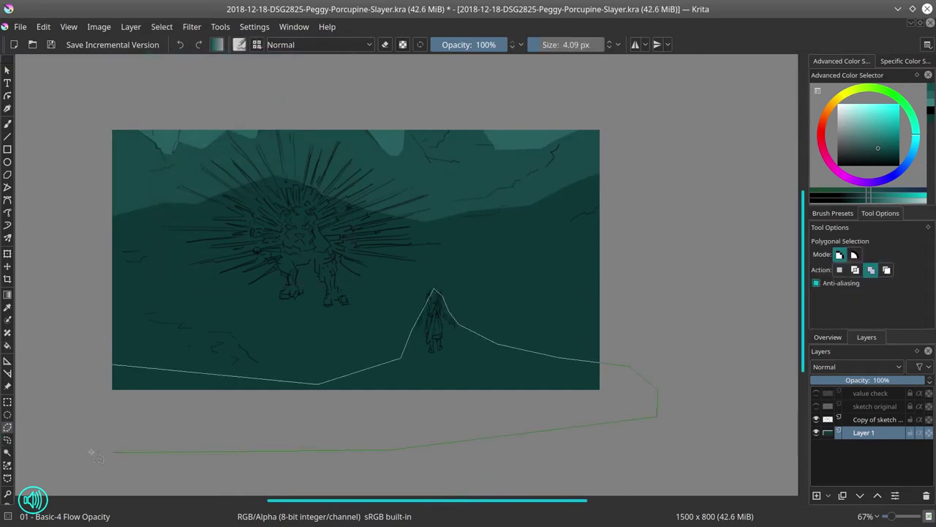
click(88, 451)
click(66, 414)
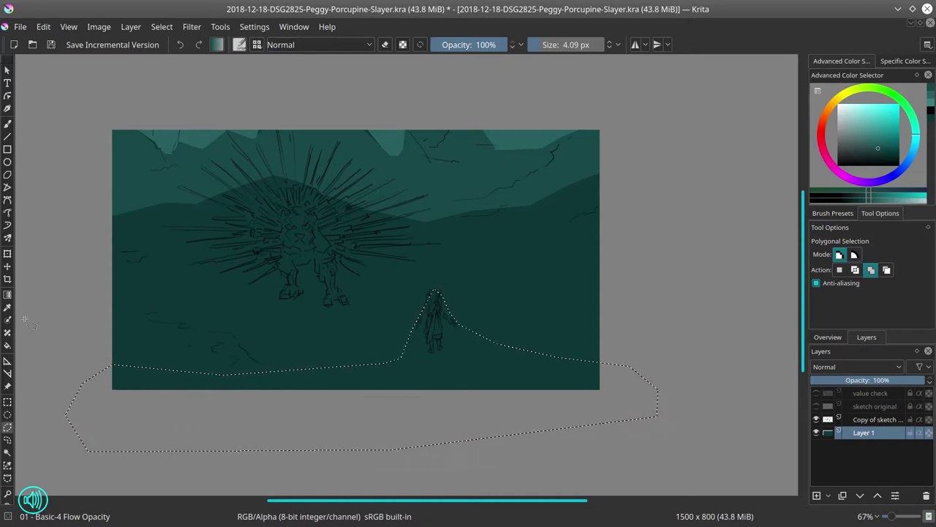
Step: Fill the selected foreground hill with a very dark teal, deselect it, and check the values in grayscale
click(8, 308)
click(371, 272)
click(887, 158)
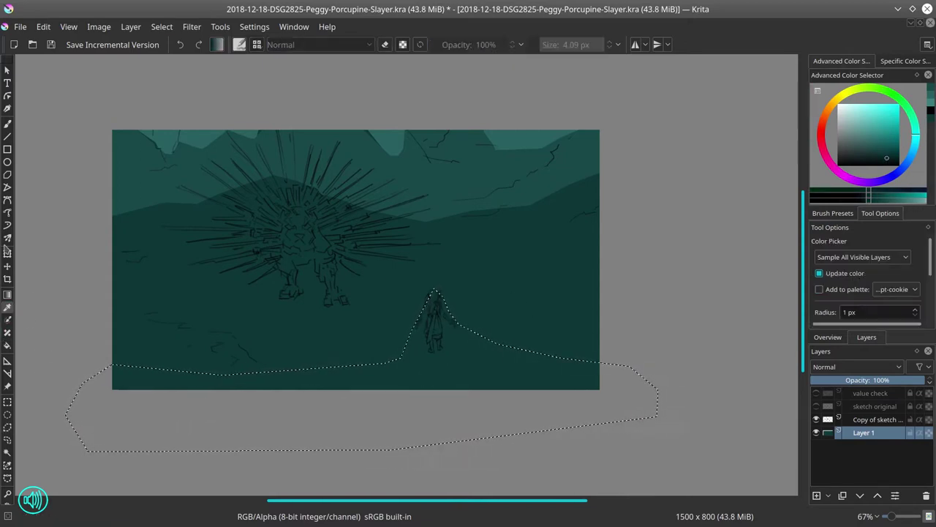
click(8, 346)
click(487, 378)
click(162, 26)
click(173, 58)
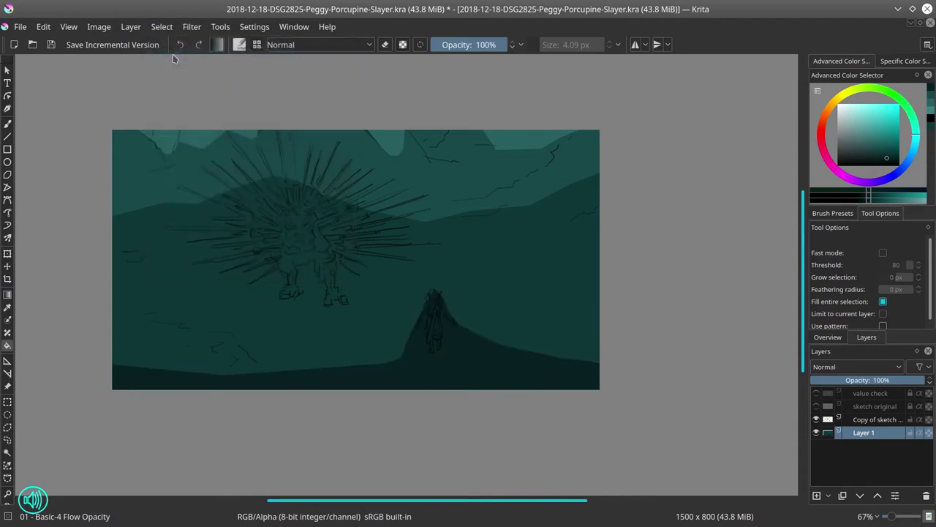
click(816, 394)
click(816, 393)
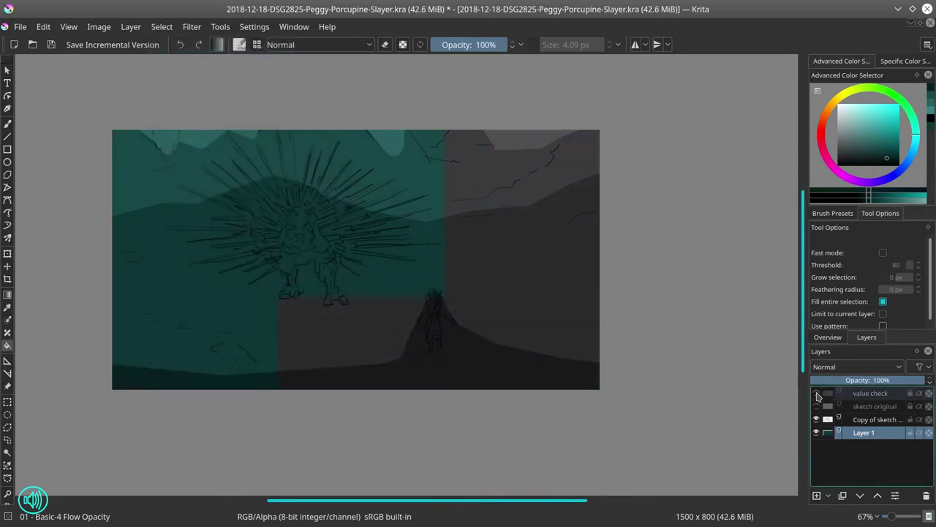
Step: Select a light band across the midground around the porcupine's feet and the warrior, plus highlight shapes on the porcupine's face and leg
click(8, 427)
click(618, 343)
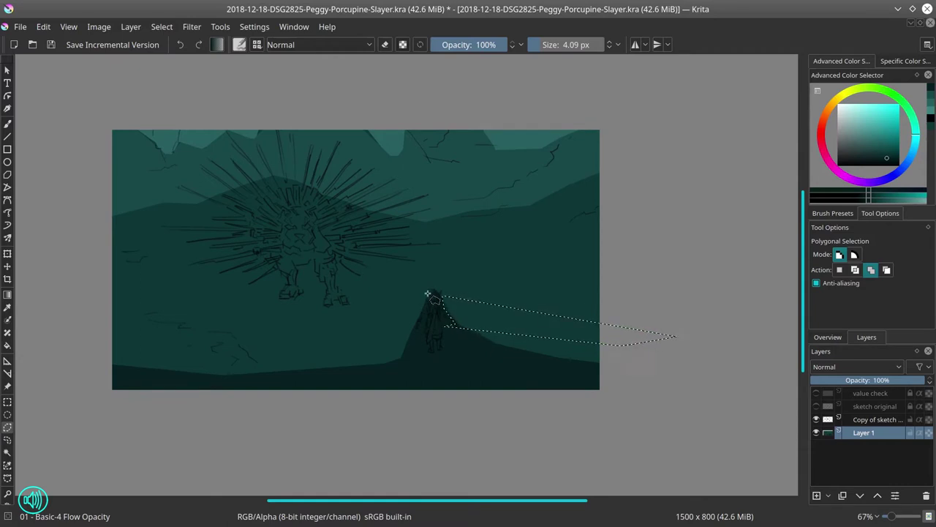
click(333, 277)
click(350, 305)
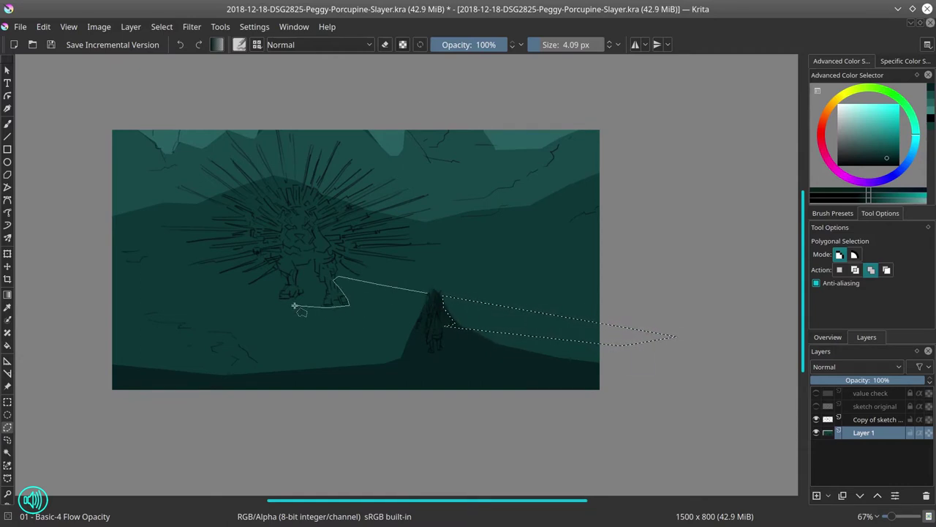
click(256, 298)
click(112, 320)
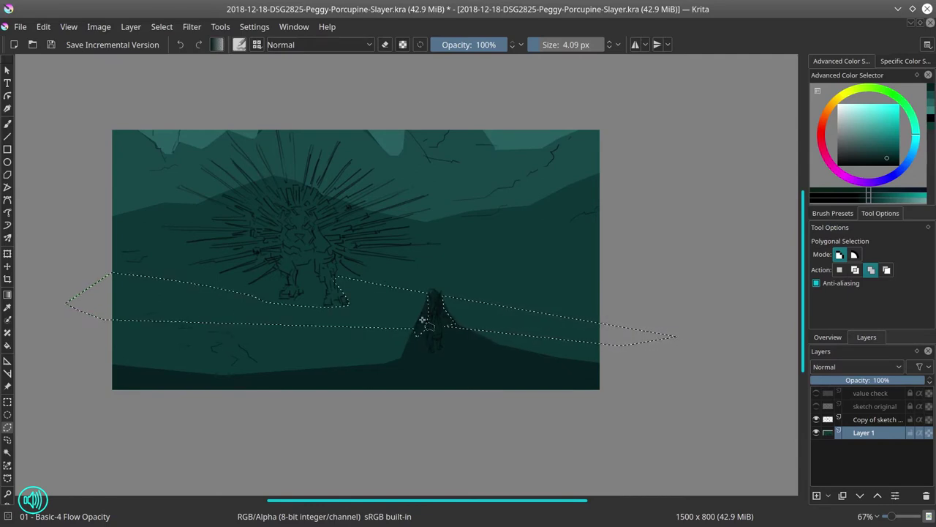
click(887, 270)
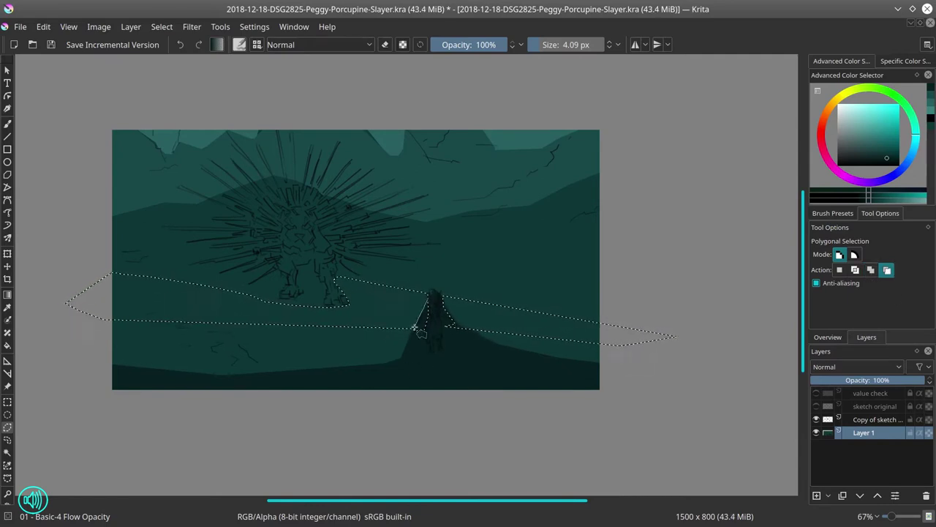
key(a)
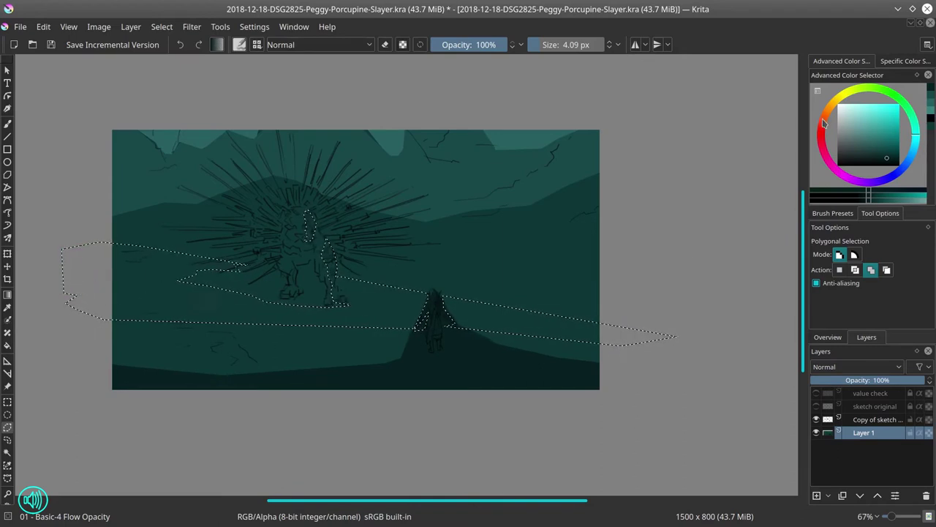
Step: Fill the selected light band and porcupine highlights with a muted pink and deselect them
click(824, 123)
click(859, 124)
key(f)
click(393, 309)
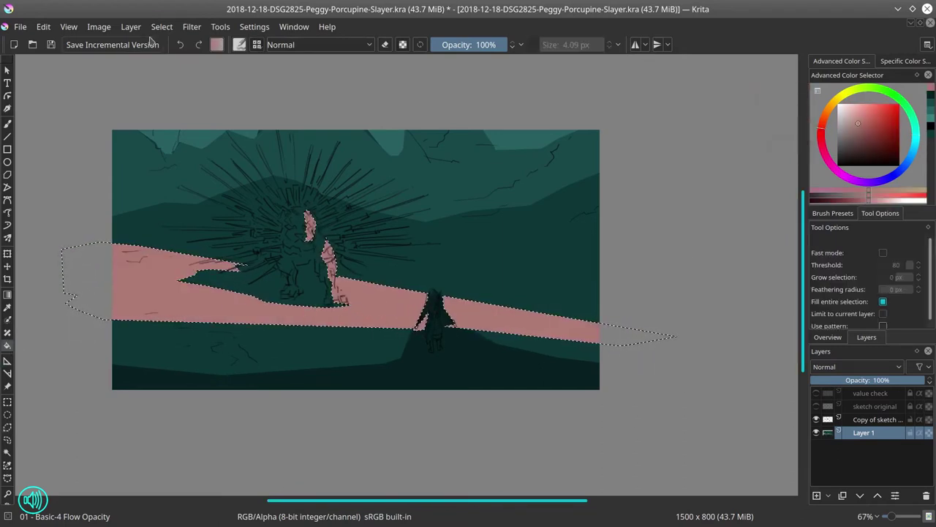
click(160, 28)
click(173, 56)
scroll(457, 315, up, 1)
scroll(457, 315, down, 2)
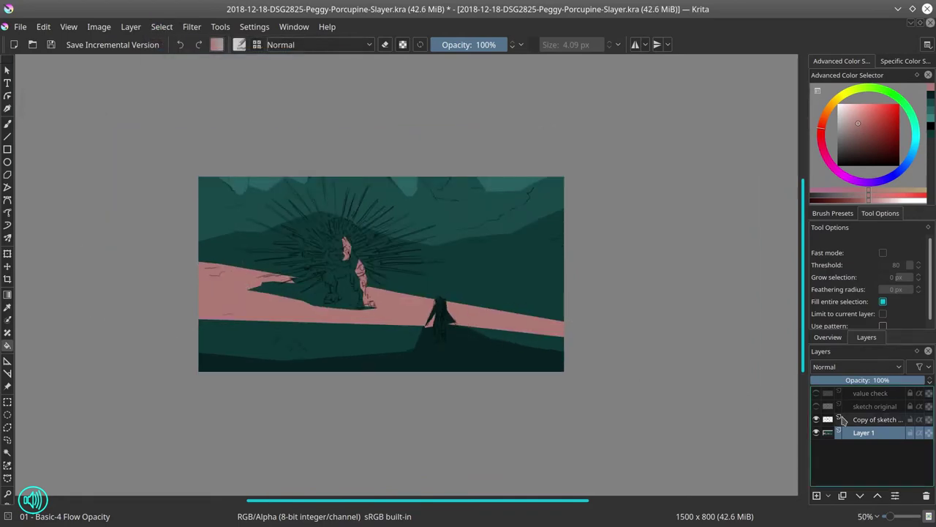
Step: Duplicate Layer 1, move the copy above the sketch copy, rename it "value layout original", and lock it
right_click(863, 433)
click(841, 251)
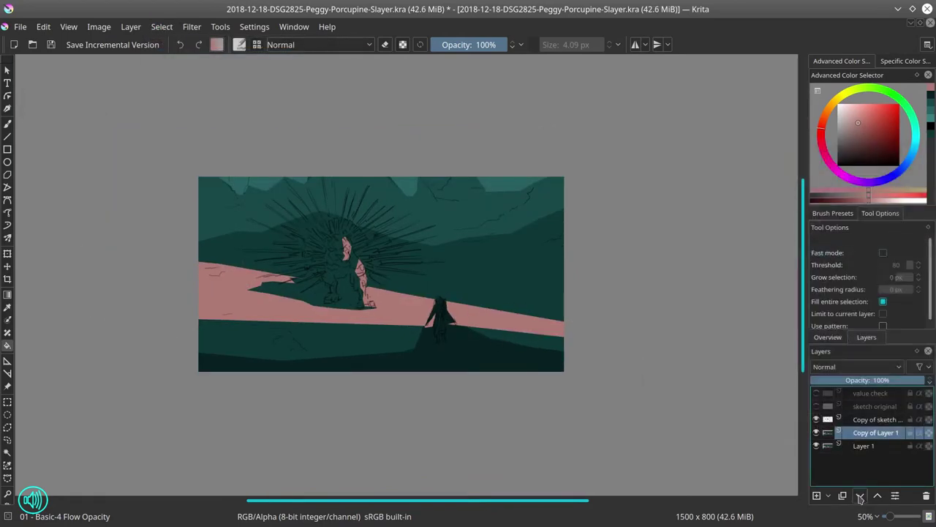
click(878, 496)
double_click(864, 419)
text(co)
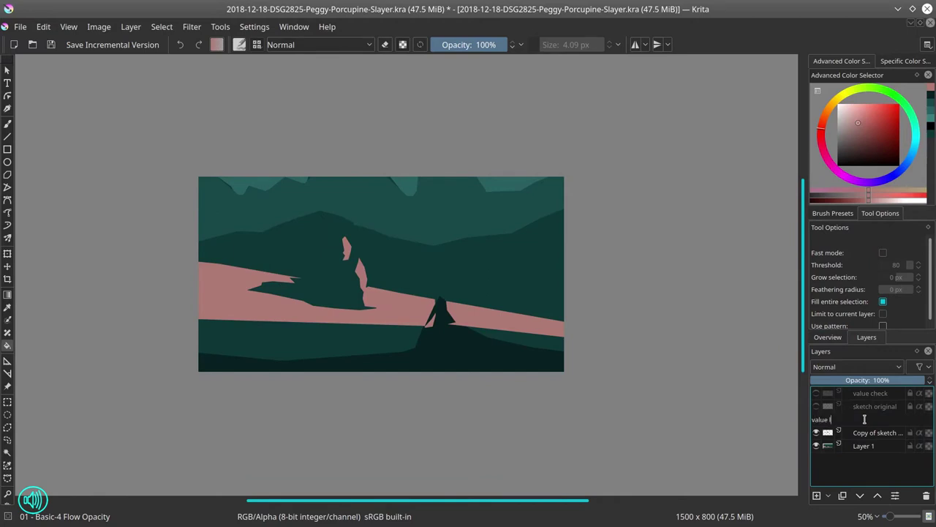
text(ginal)
key(Return)
click(910, 419)
Step: Group the "sketch original" and "value layout original" layers and name the group "originals"
click(817, 406)
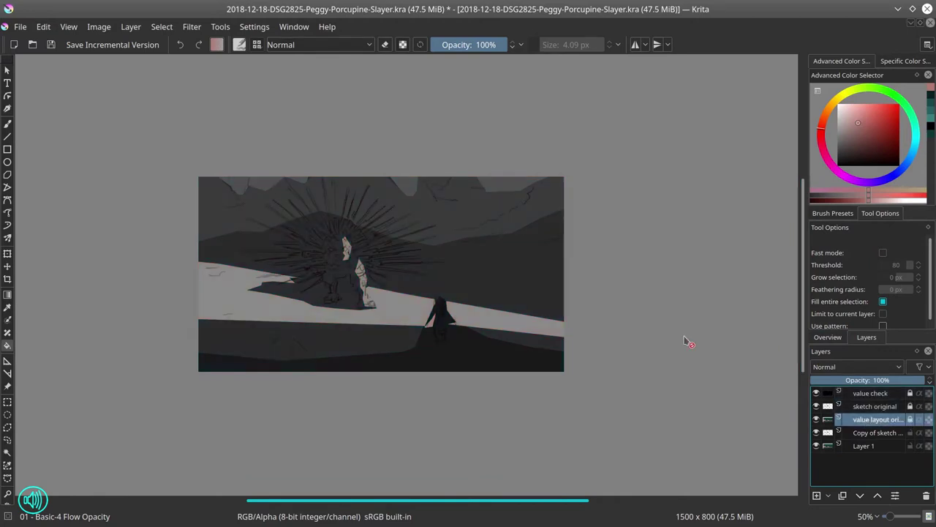
shift+click(877, 408)
right_click(877, 410)
mouse_move(827, 381)
click(712, 383)
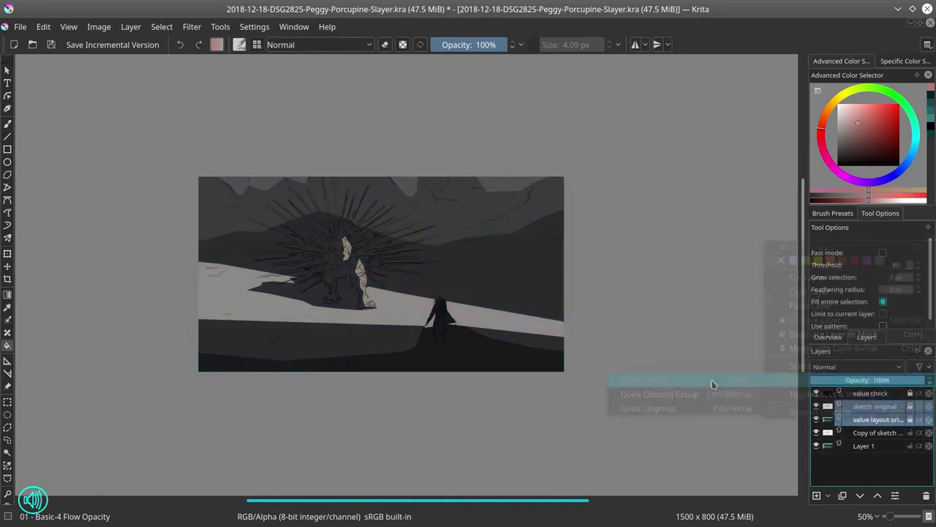
double_click(868, 406)
text(originals)
key(Return)
Step: Collapse the "originals" group and hide it together with the "value check" layer
click(839, 410)
click(817, 406)
click(816, 393)
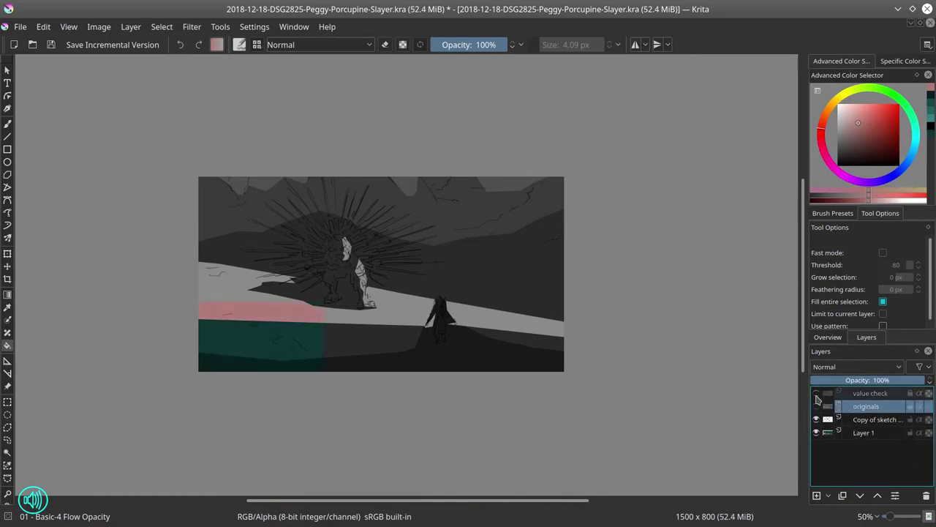
Step: Add a new empty paint layer directly above Layer 1 and show the brush presets
click(881, 433)
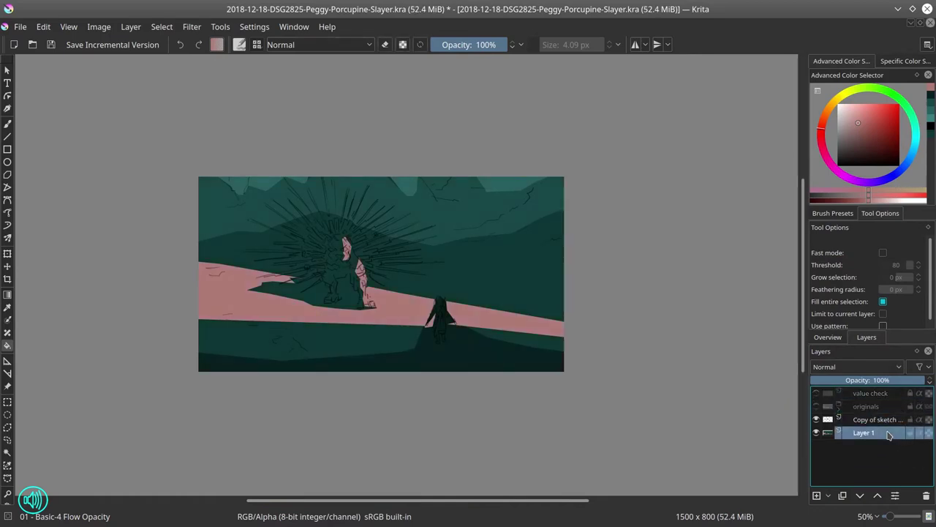
right_click(888, 435)
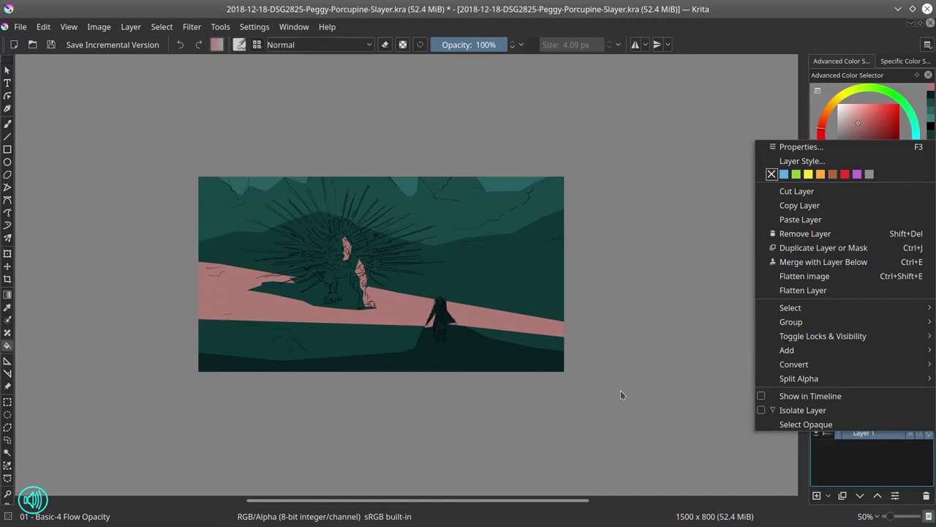
click(817, 495)
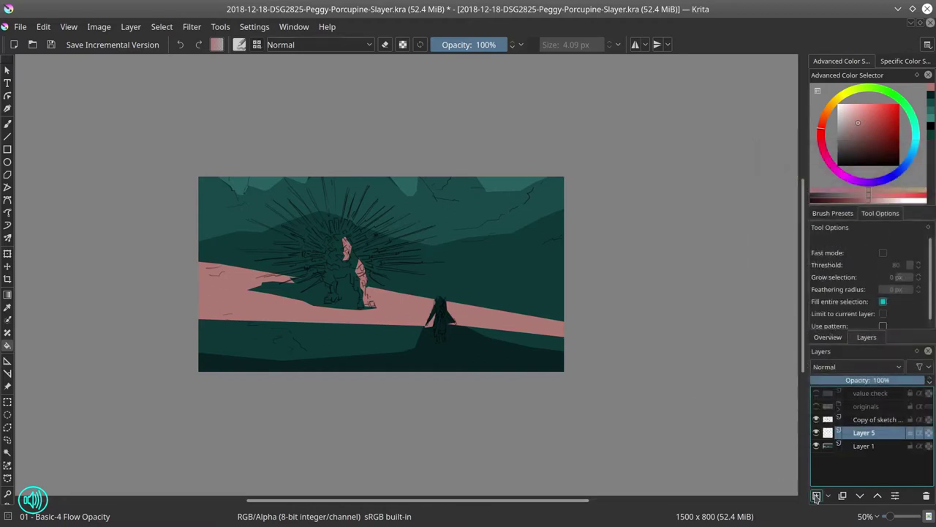
click(832, 213)
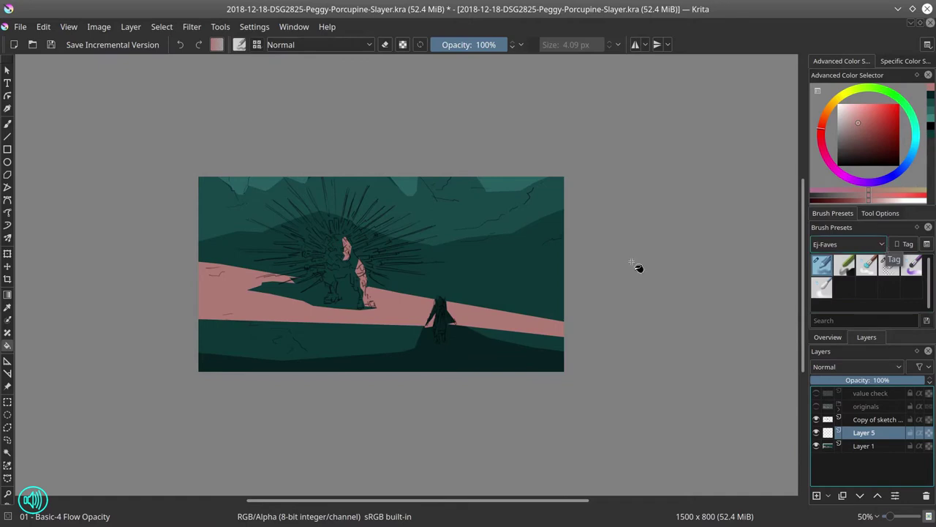
Step: Place a vanishing point assistant in the mountains above and right of the warrior and adjust its guide handles
click(6, 361)
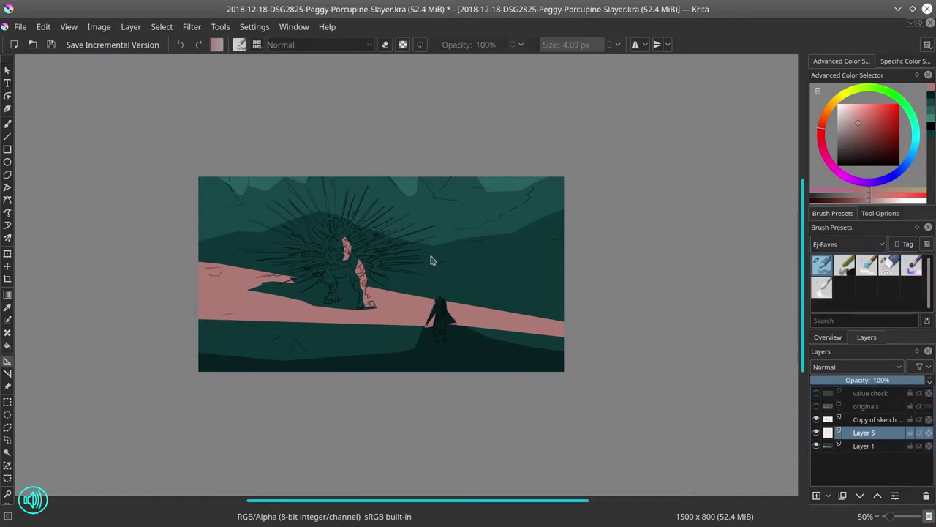
click(880, 213)
click(867, 247)
click(864, 356)
click(833, 213)
click(473, 238)
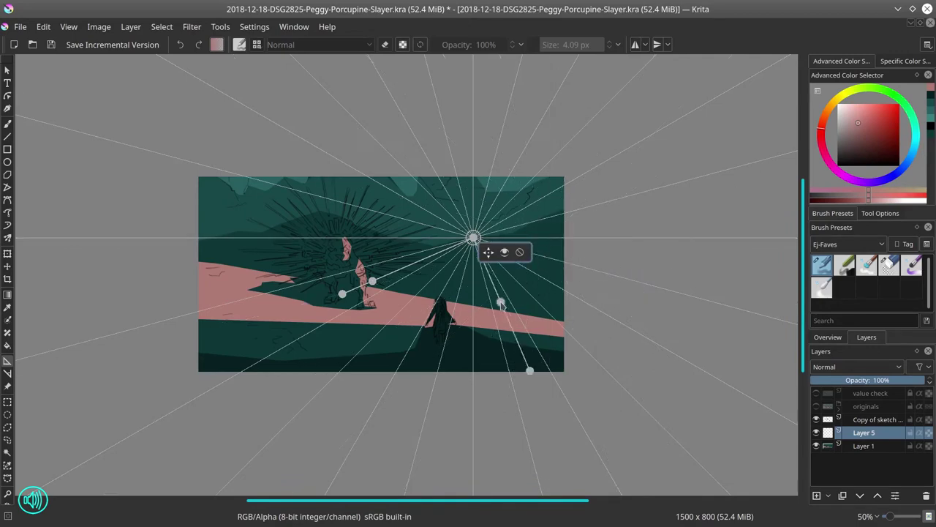
drag(501, 302, 482, 308)
drag(342, 294, 272, 361)
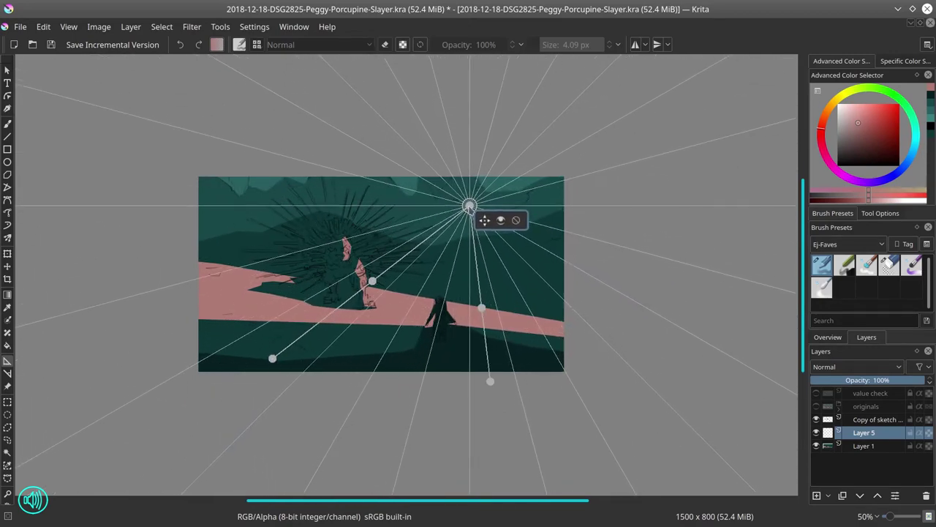
Step: Move the vanishing point above the porcupine's head and realign the guide on its right toward the lower-right foreground
drag(470, 206, 350, 216)
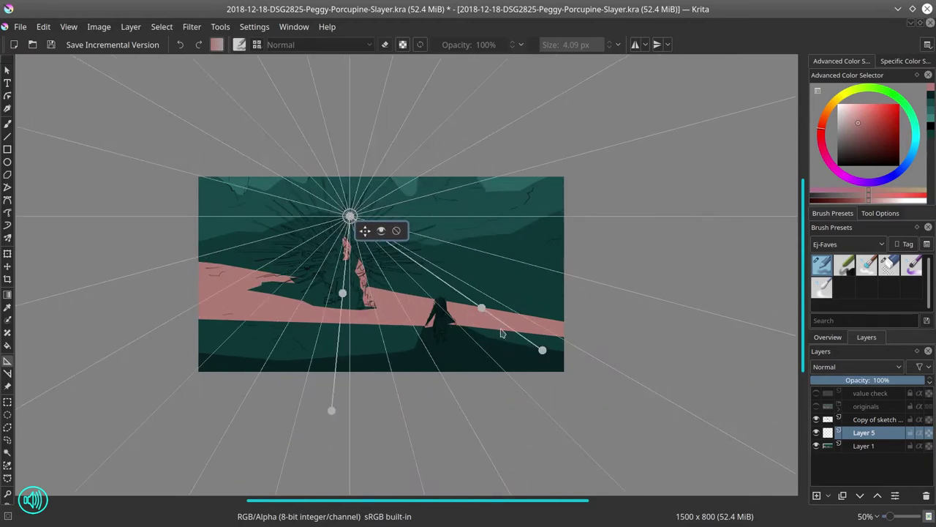
drag(542, 350, 540, 356)
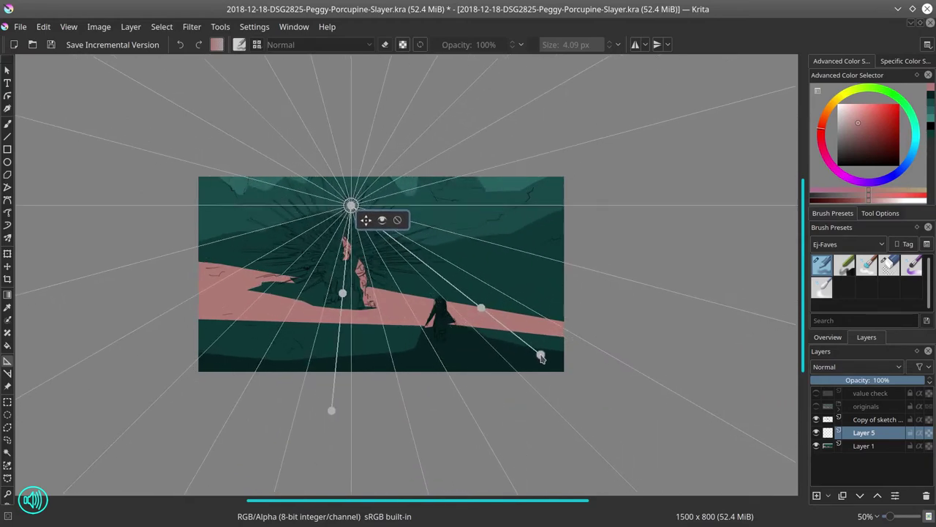
click(880, 213)
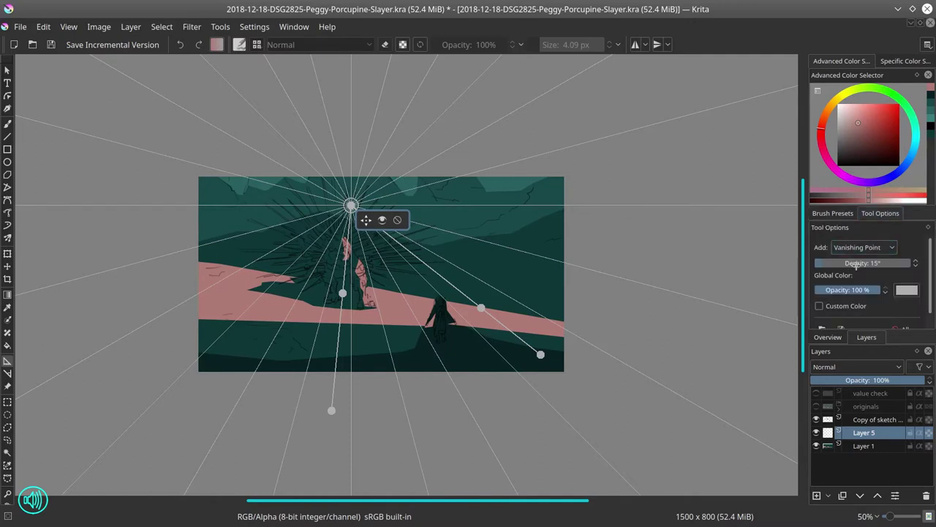
click(832, 213)
Step: Activate the freehand brush and filter the brush presets by the Nature-Speed-Paint tag
click(7, 124)
click(848, 243)
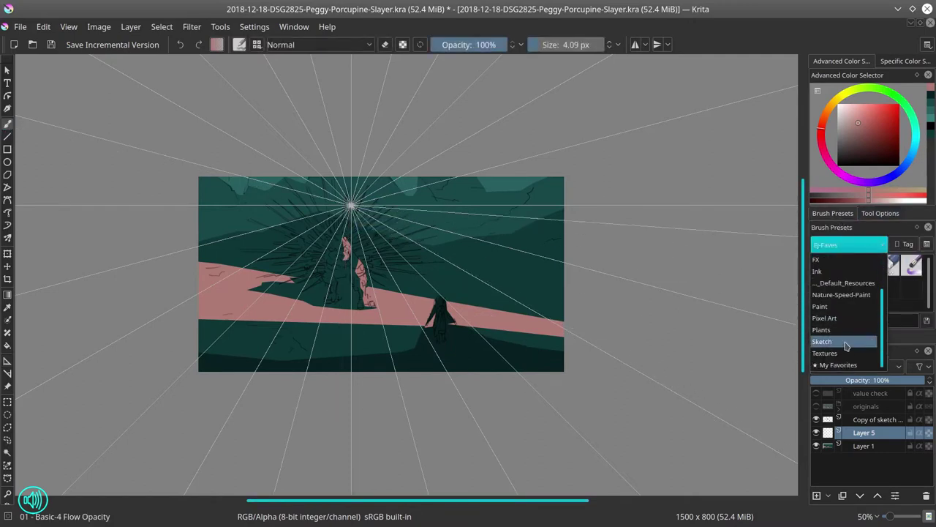
click(841, 294)
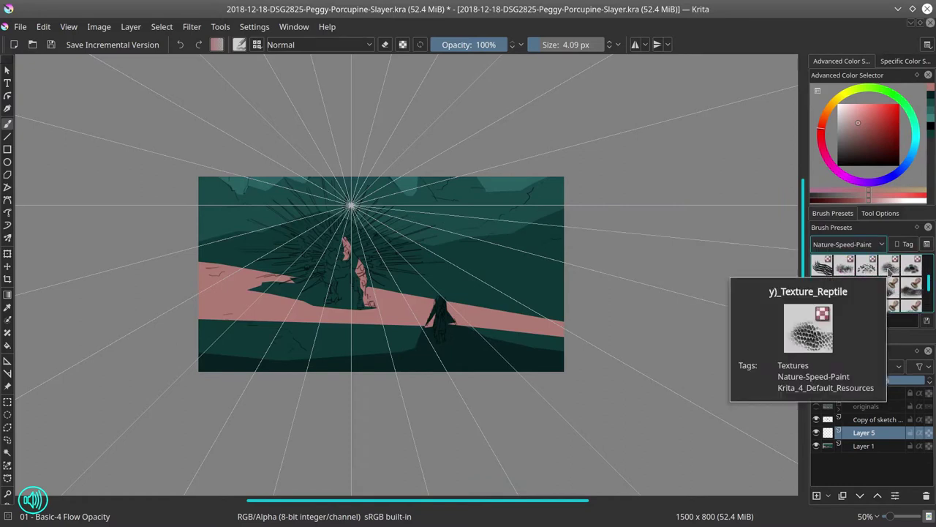
Step: Try the Texture Noise, Stamp Floor and Stamp Grass Patch brushes in a deeper red around the warrior
click(845, 264)
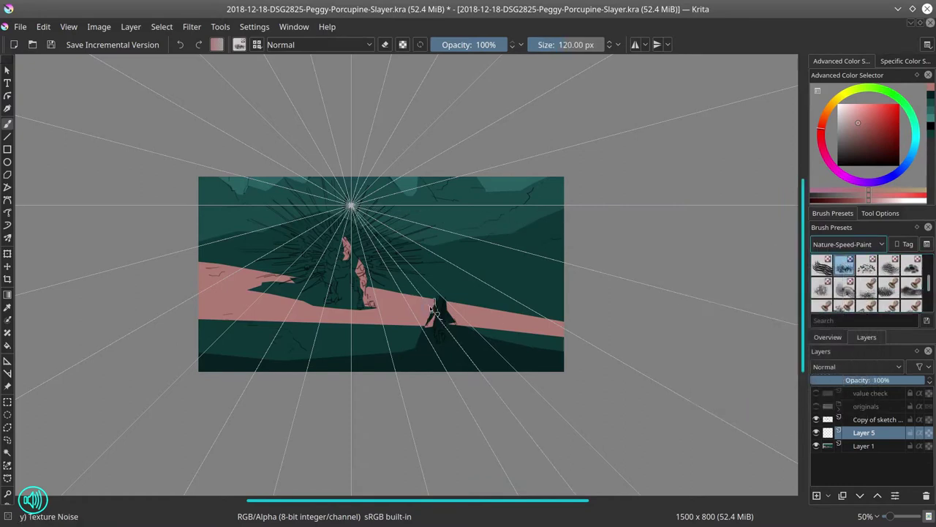
drag(391, 325, 334, 342)
key(ctrl+z)
click(871, 135)
drag(517, 281, 480, 322)
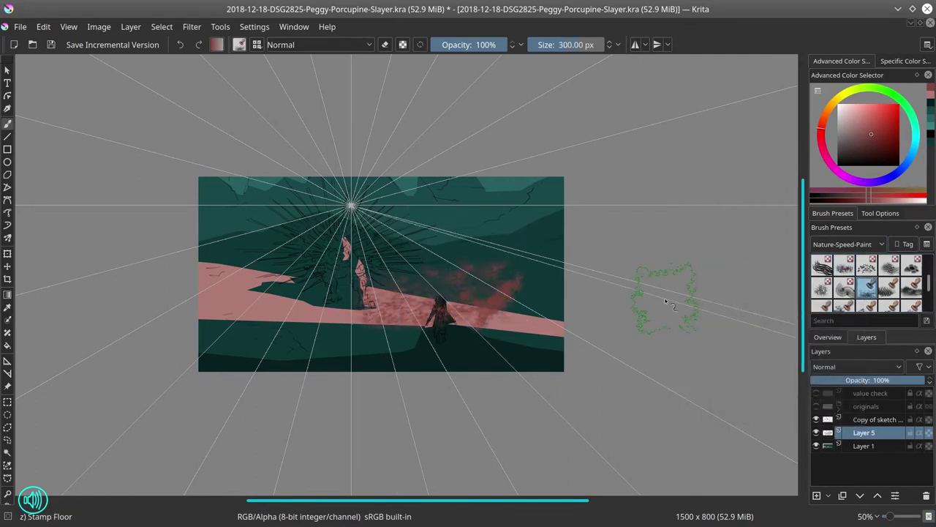
click(912, 285)
drag(459, 300, 401, 311)
key(ctrl+z)
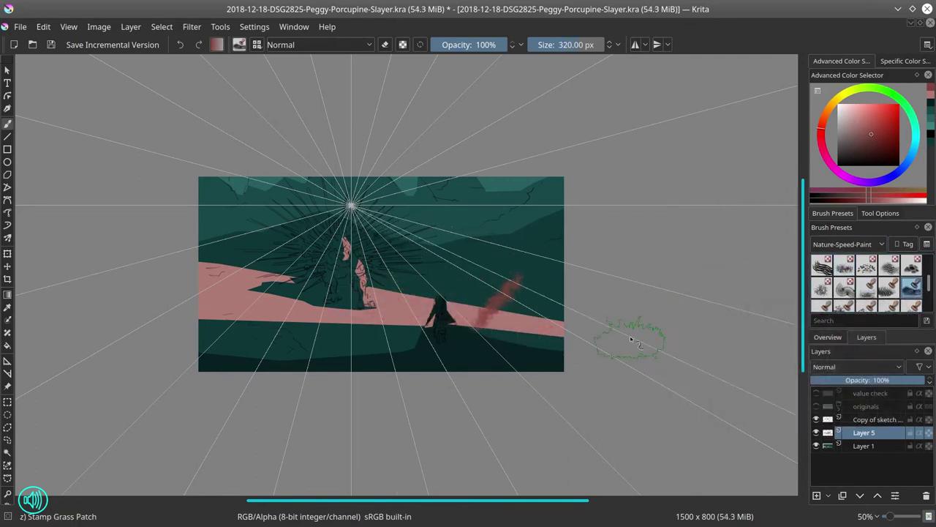
key(ctrl+z)
Step: Try the Texture Random Particles and Texture Crackles brushes across the path around the warrior
mouse_move(929, 284)
mouse_down()
mouse_move(929, 293)
mouse_move(929, 276)
mouse_up()
click(868, 293)
drag(539, 344, 402, 316)
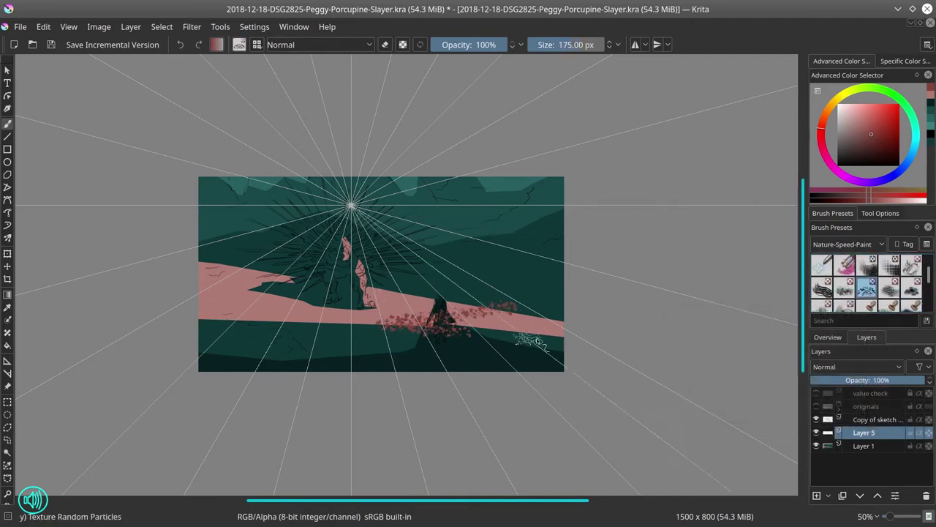
key(ctrl+z)
drag(929, 277, 930, 267)
click(911, 288)
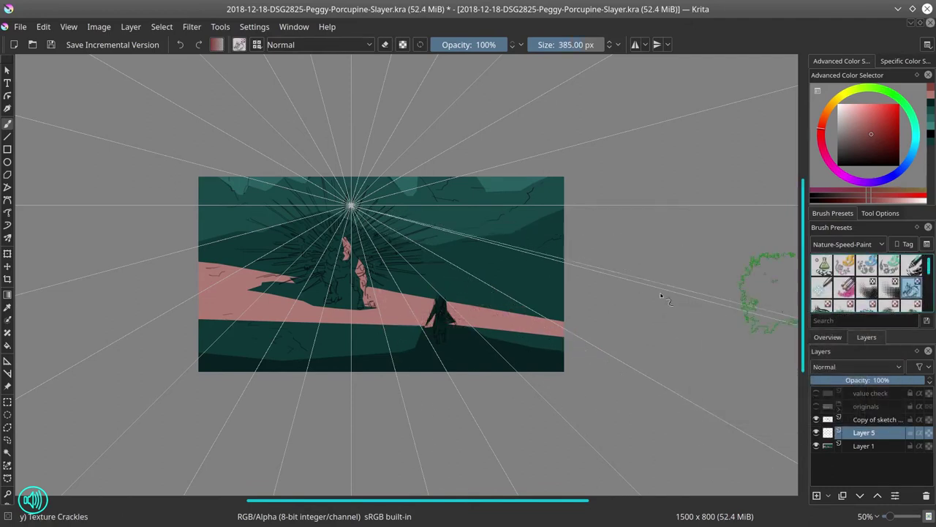
drag(513, 292, 395, 304)
key(ctrl+z)
Step: Make the Texture Crackles brush size respond to Perspective and test it with a stroke over the hills behind the warrior
click(240, 44)
drag(328, 200, 329, 326)
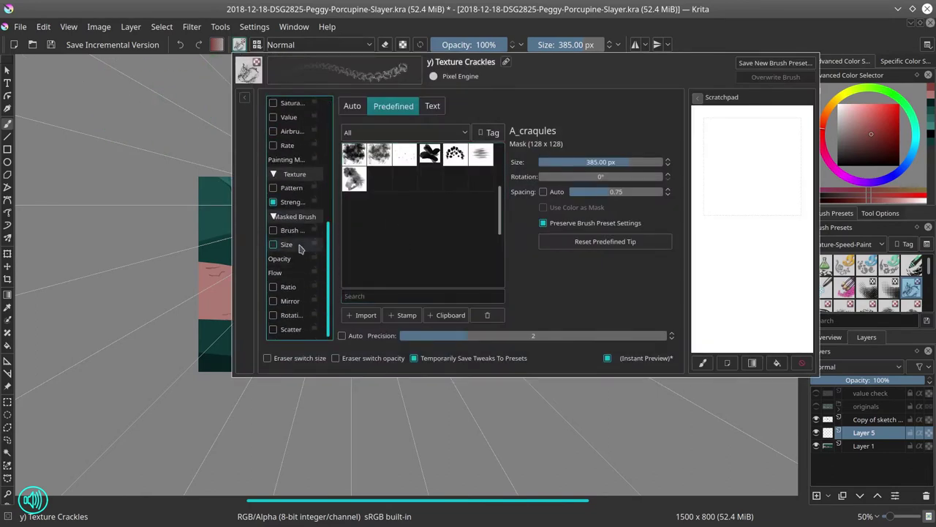
scroll(300, 242, up, 5)
click(293, 145)
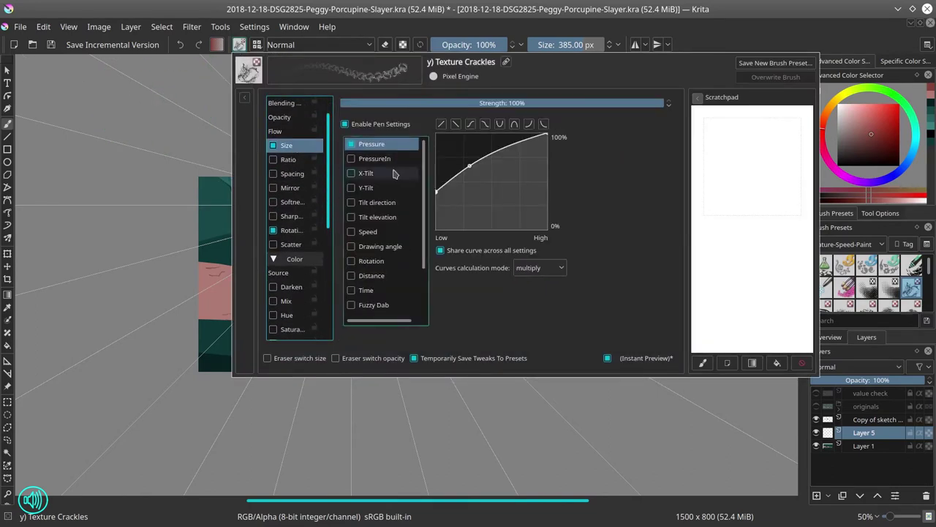
scroll(372, 293, down, 4)
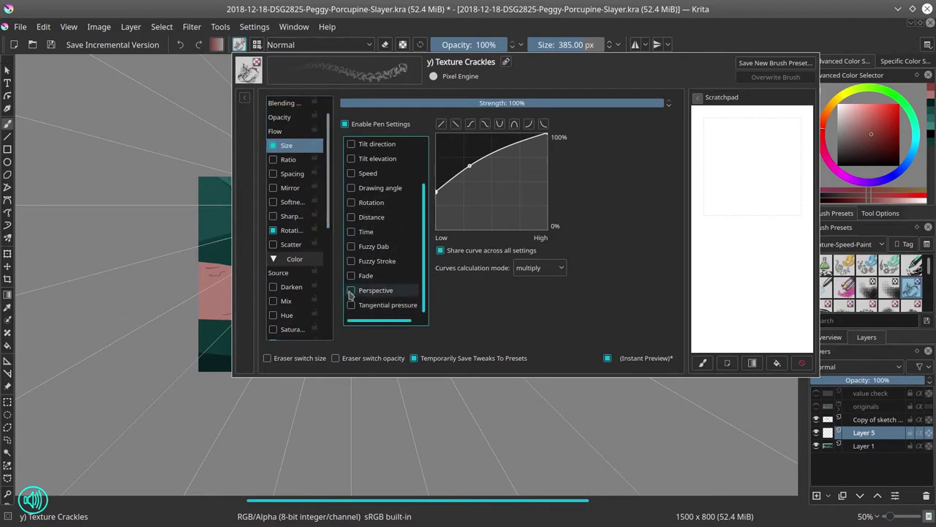
click(351, 291)
click(239, 47)
mouse_move(512, 245)
mouse_down()
mouse_move(405, 310)
mouse_move(588, 290)
mouse_up()
key(ctrl+z)
Step: Turn on snapping to assistants for the brush and test a Texture Crackles stroke on the hills behind the warrior
click(880, 213)
click(830, 266)
click(833, 214)
drag(500, 263, 523, 292)
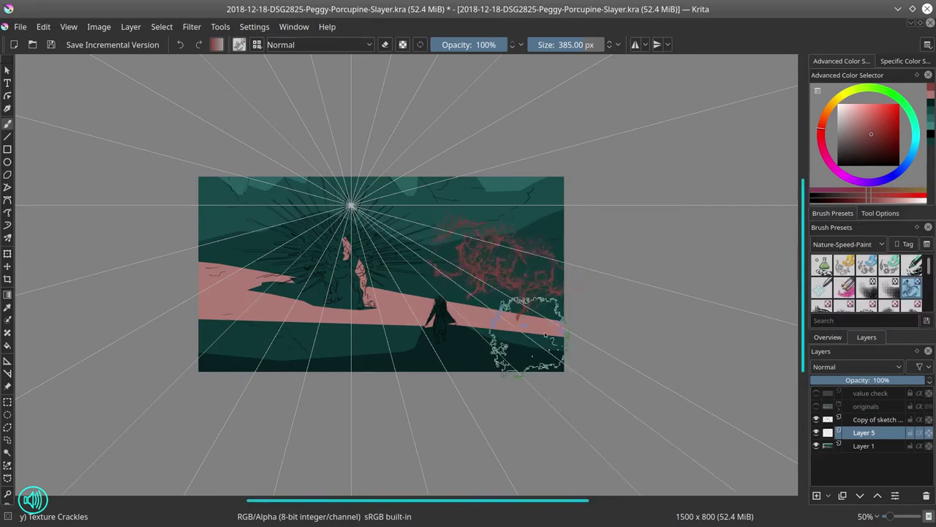
key(ctrl+z)
Step: Turn off snapping to assistants, check the brush's Perspective size setting, and test a stroke beside the warrior
click(880, 214)
click(830, 266)
click(239, 46)
drag(424, 192, 424, 242)
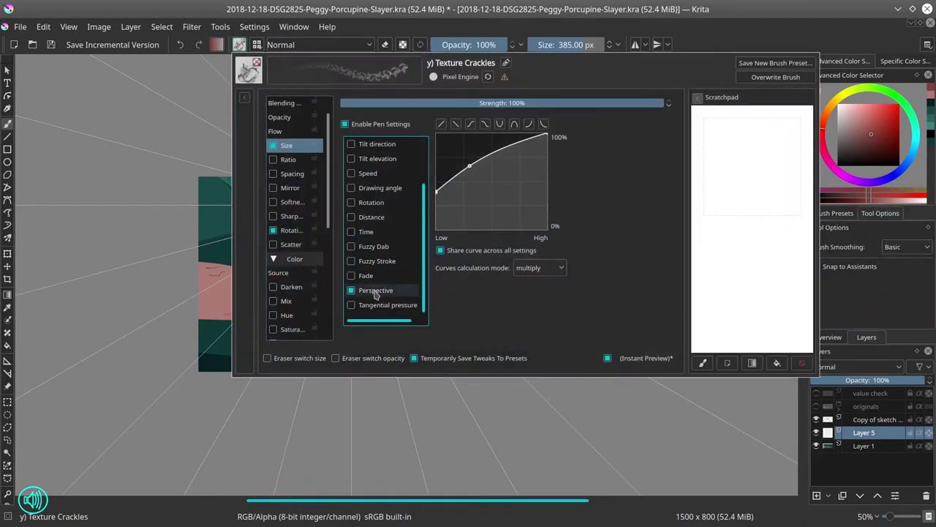
click(239, 45)
drag(501, 307, 557, 356)
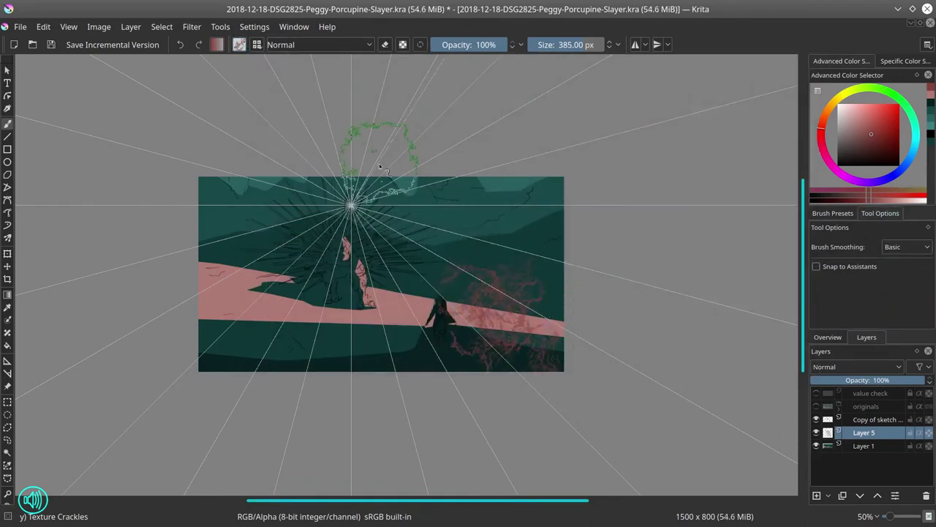
key(ctrl+z)
Step: Turn off the Perspective sensor for the Texture Crackles brush size
click(239, 45)
scroll(401, 295, down, 3)
click(351, 290)
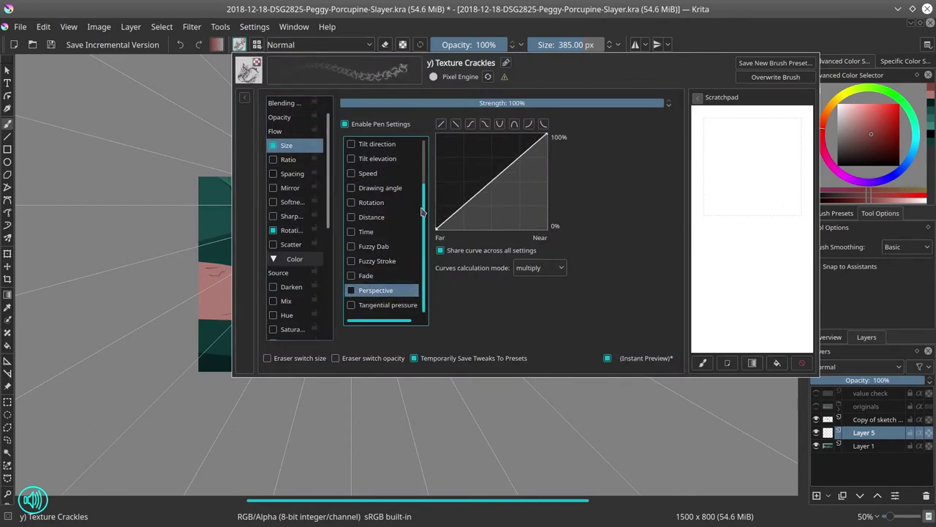
drag(425, 210, 424, 146)
mouse_move(328, 223)
mouse_down()
mouse_move(327, 333)
mouse_move(323, 178)
mouse_up()
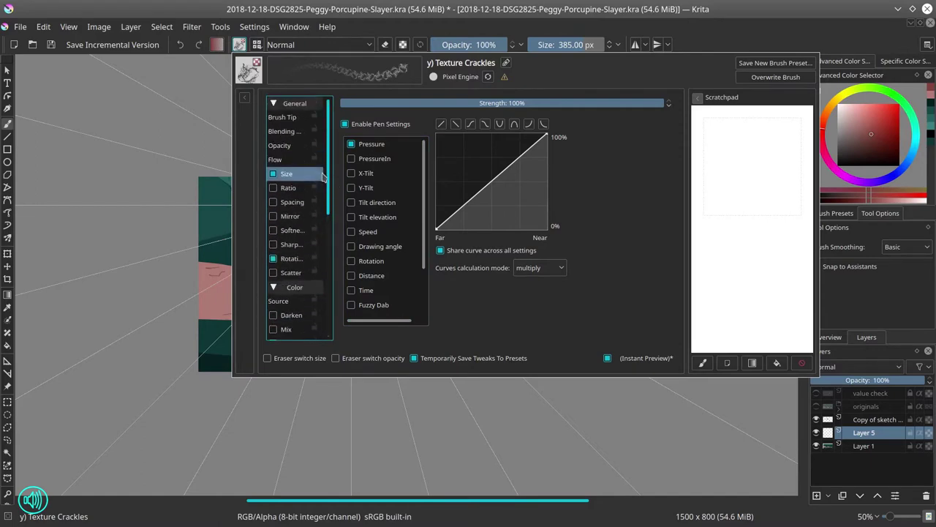
click(239, 48)
Step: Choose the Shapes Mecha brush and enable its Hue variation, driven by Fuzzy Dab
click(836, 214)
click(844, 266)
click(239, 45)
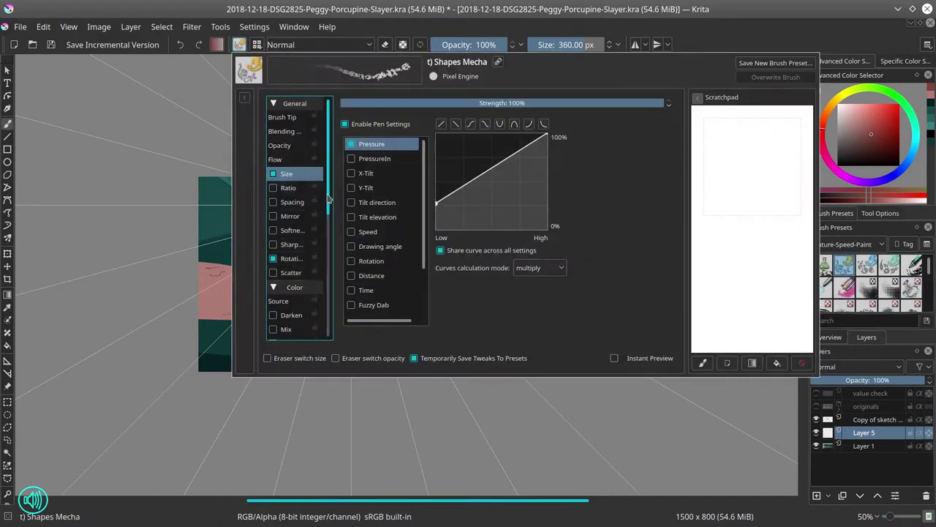
drag(328, 199, 329, 219)
click(292, 303)
click(273, 301)
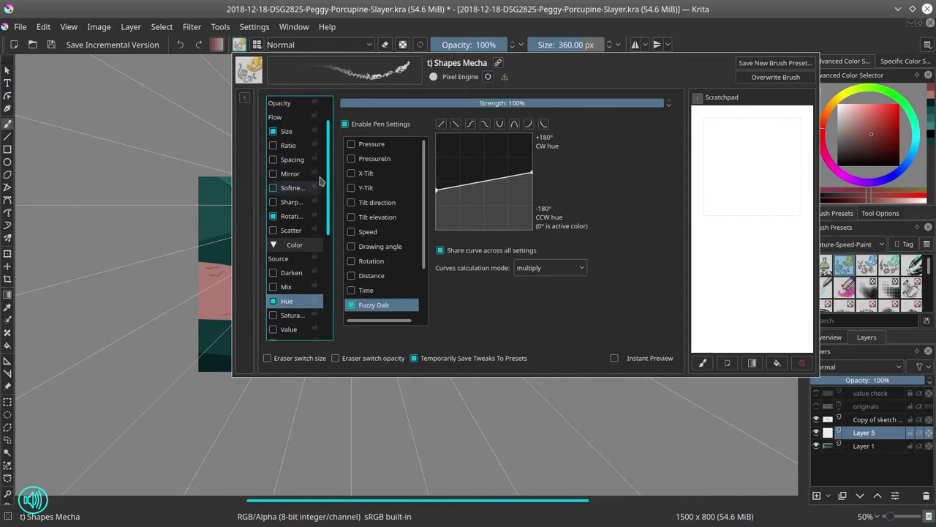
click(240, 47)
Step: Paint dark red-brown mecha shapes over the middle hills, pink path and foreground on Layer 5, varying the brush size
shift+drag(448, 279, 435, 281)
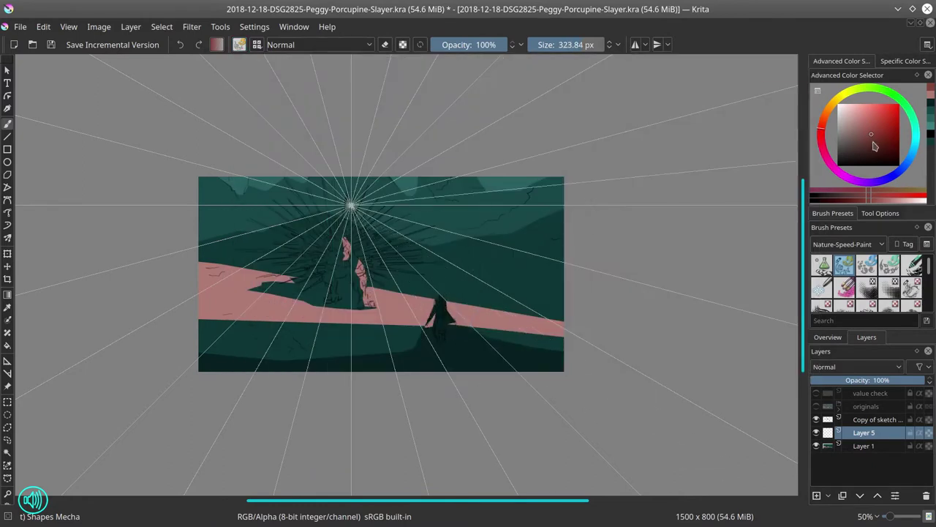
click(864, 142)
mouse_move(498, 312)
mouse_down()
mouse_move(426, 300)
mouse_move(391, 338)
mouse_move(278, 329)
mouse_move(231, 307)
mouse_move(267, 250)
mouse_move(223, 245)
mouse_up()
shift+drag(262, 240, 218, 240)
drag(523, 255, 461, 253)
shift+drag(497, 263, 526, 264)
drag(560, 307, 504, 300)
drag(366, 347, 256, 340)
shift+drag(439, 352, 448, 352)
mouse_move(439, 359)
mouse_down()
mouse_move(471, 345)
mouse_move(556, 340)
mouse_up()
Step: Paint the porcupine's body and quill area with magenta-purple shapes in progressively darker shades
click(839, 172)
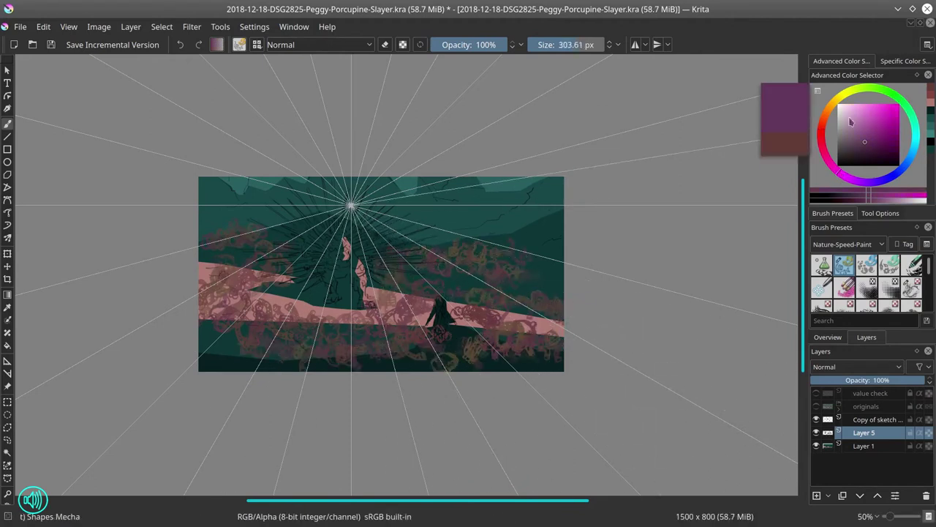
click(872, 137)
drag(338, 259, 354, 290)
click(868, 150)
drag(340, 252, 337, 293)
click(861, 154)
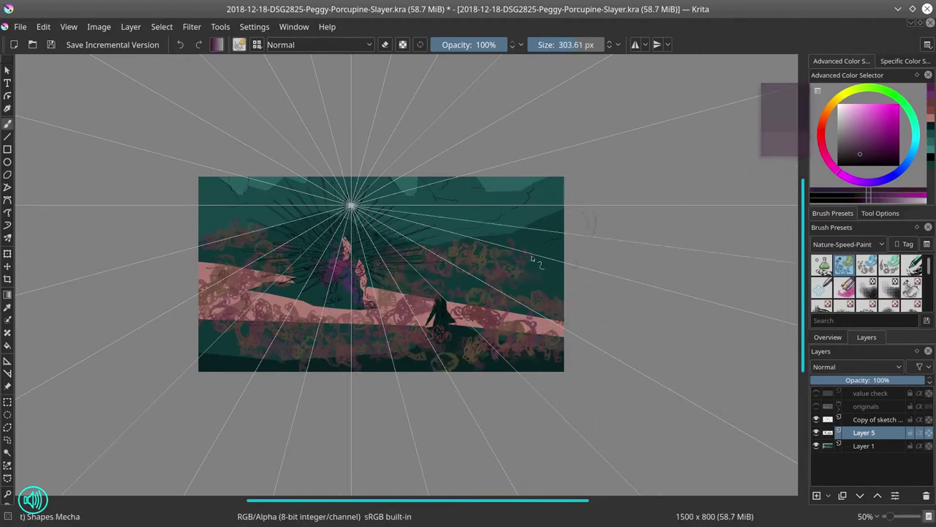
drag(333, 232, 311, 260)
Step: Delete the vanishing point assistant and return to the freehand brush
click(7, 361)
click(397, 219)
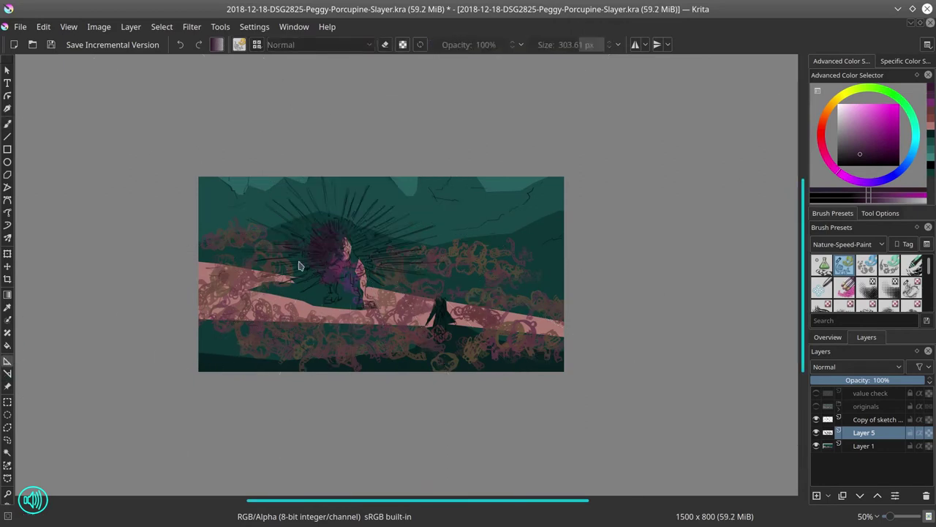
click(7, 124)
Step: Paint lighter purple shapes across the mountains and sky above the porcupine, and switch the paint colour to olive yellow
click(864, 130)
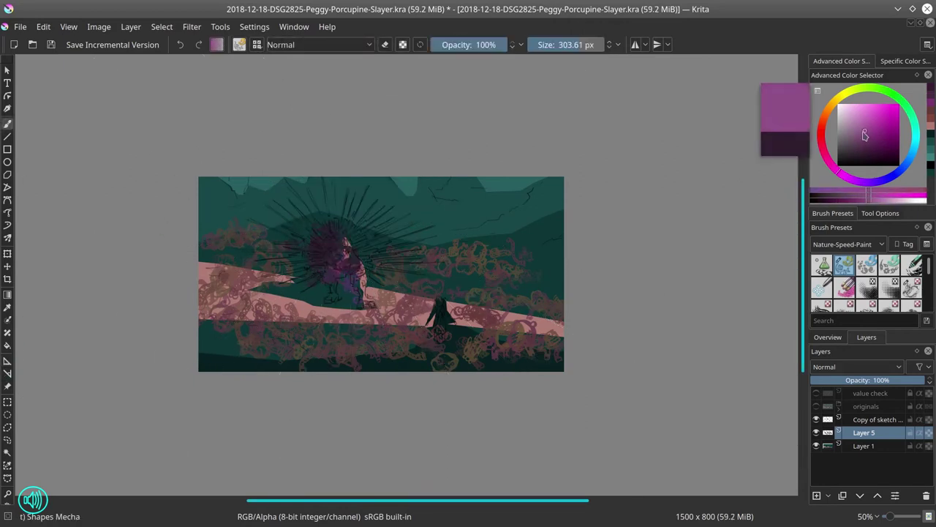
drag(206, 198, 264, 203)
drag(212, 227, 318, 198)
drag(330, 194, 460, 219)
click(848, 92)
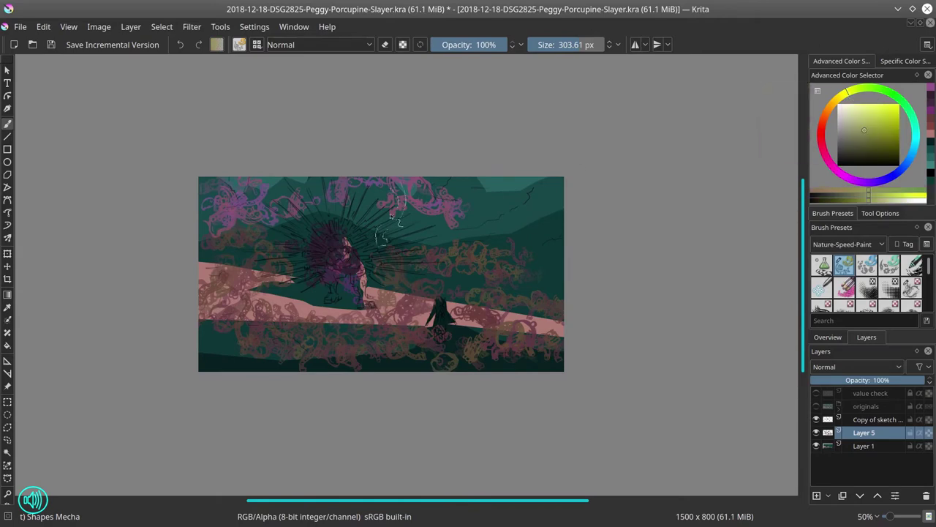
Step: Shift Layer 5's hue to -98 with the HSV/HSL Adjustment filter
click(192, 27)
mouse_move(212, 63)
click(366, 154)
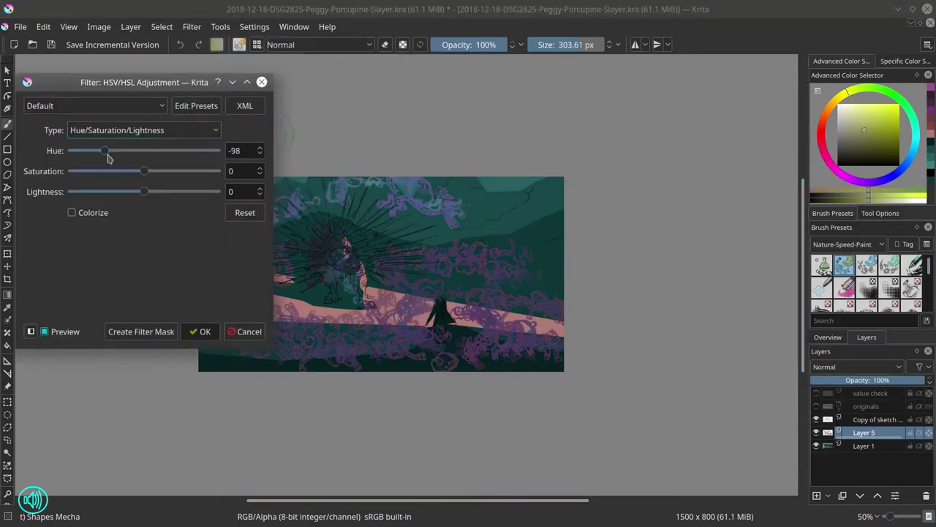
key(Return)
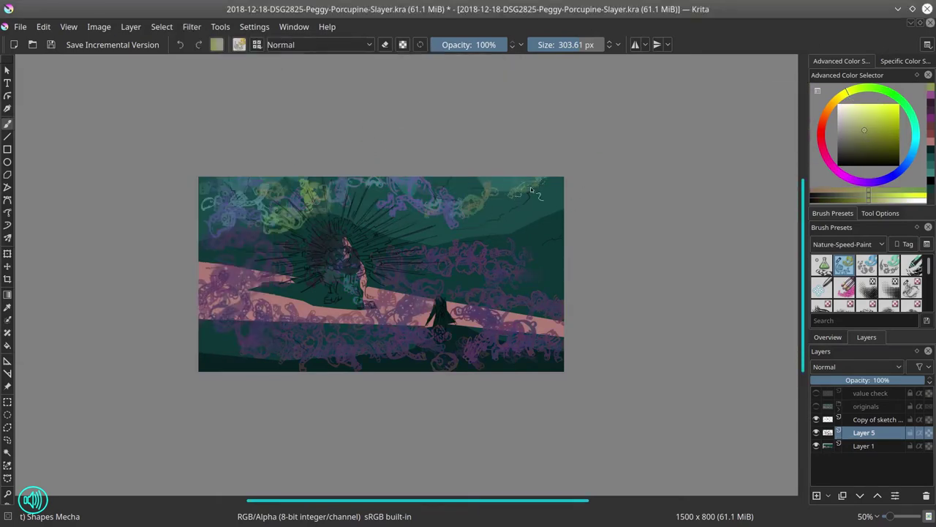
Step: Paint dark olive shapes over the porcupine, warrior, foreground and right-hand hills, and sample a lighter olive for the sky
click(858, 146)
drag(355, 241, 321, 255)
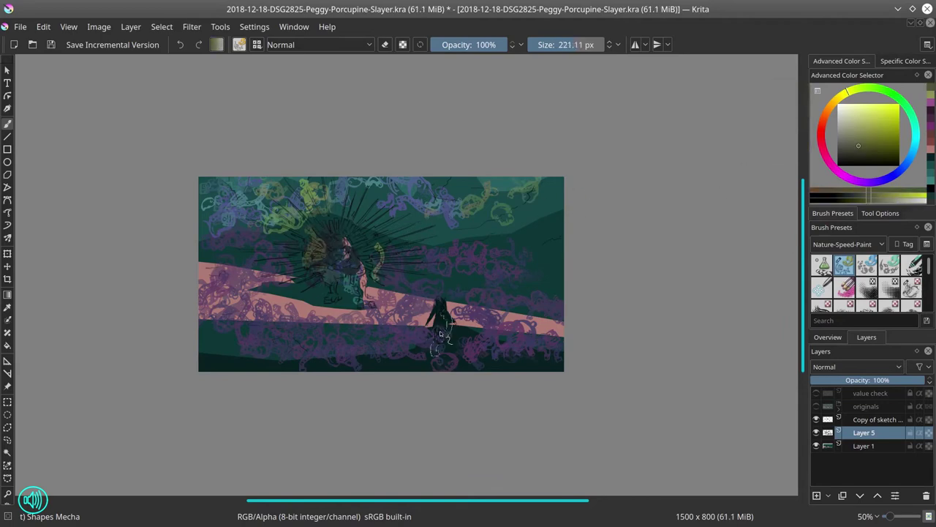
click(857, 153)
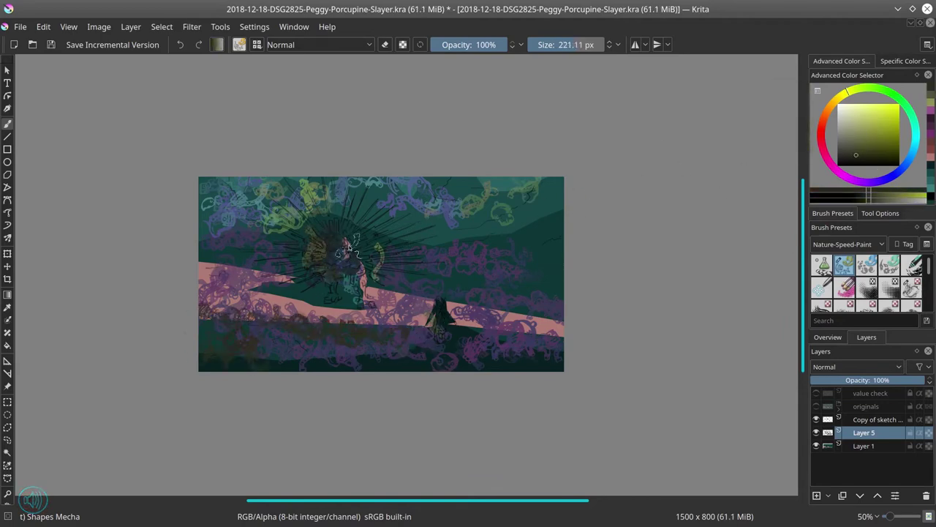
click(855, 151)
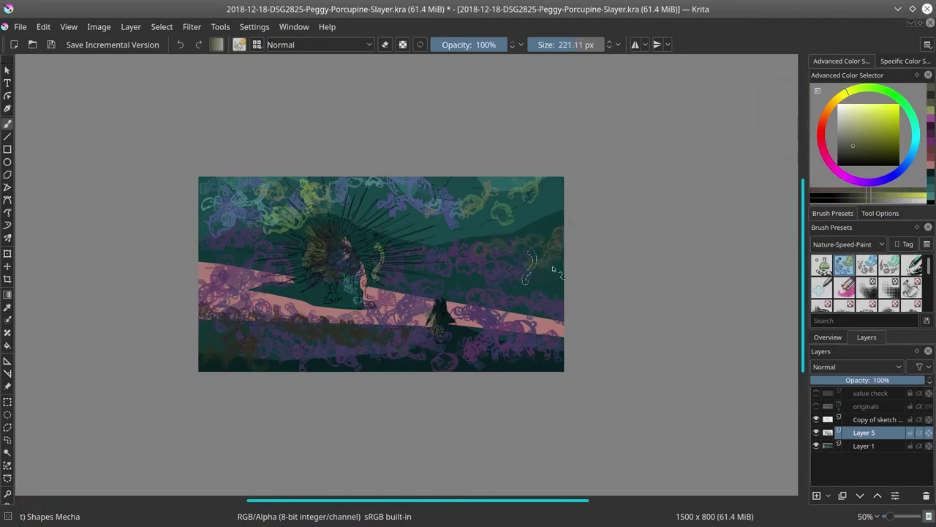
click(851, 156)
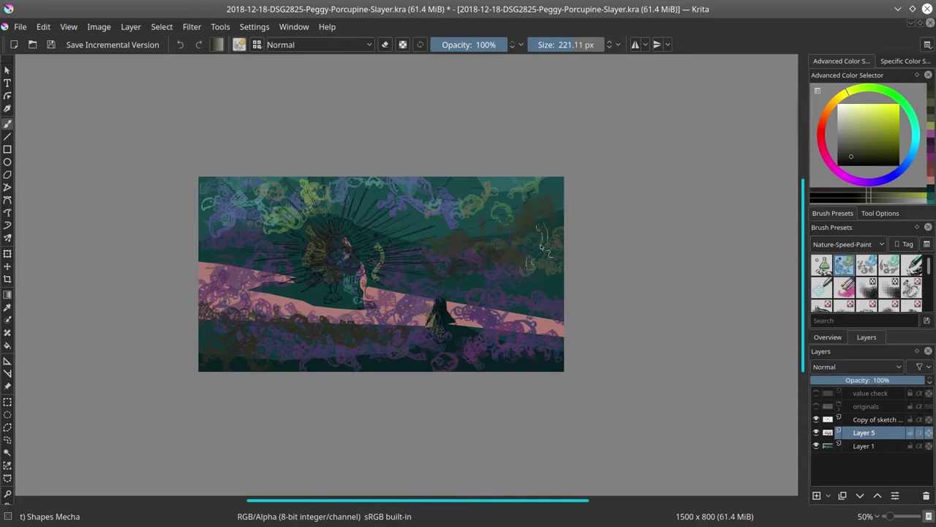
ctrl+click(497, 187)
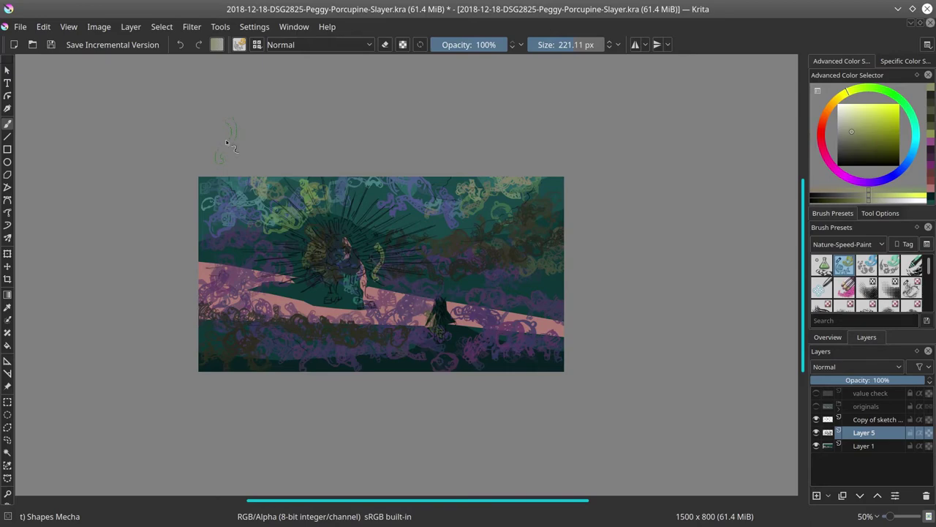
Step: Select the dark foreground and warrior silhouette from Layer 1 with the sketch copy hidden, and make Layer 5 visible and active again
click(816, 433)
click(863, 445)
click(7, 451)
click(463, 353)
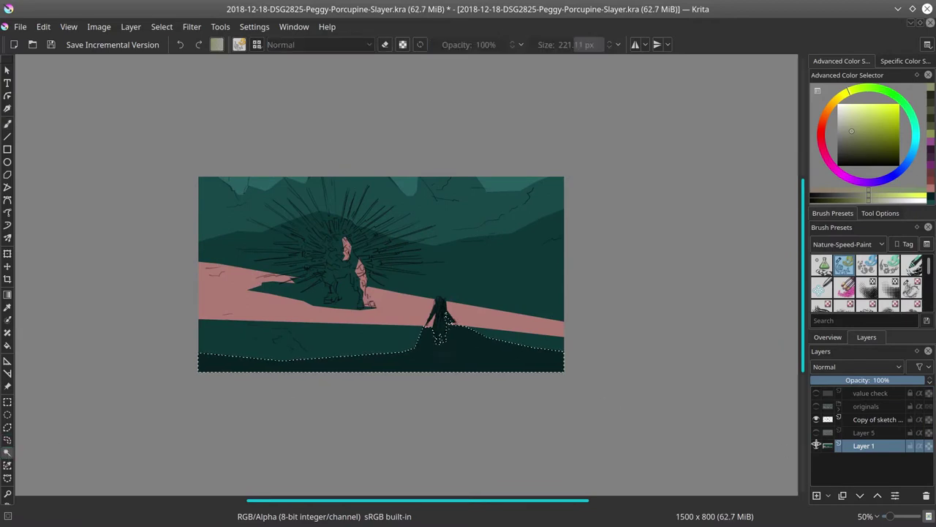
click(816, 419)
click(451, 356)
click(816, 433)
click(864, 433)
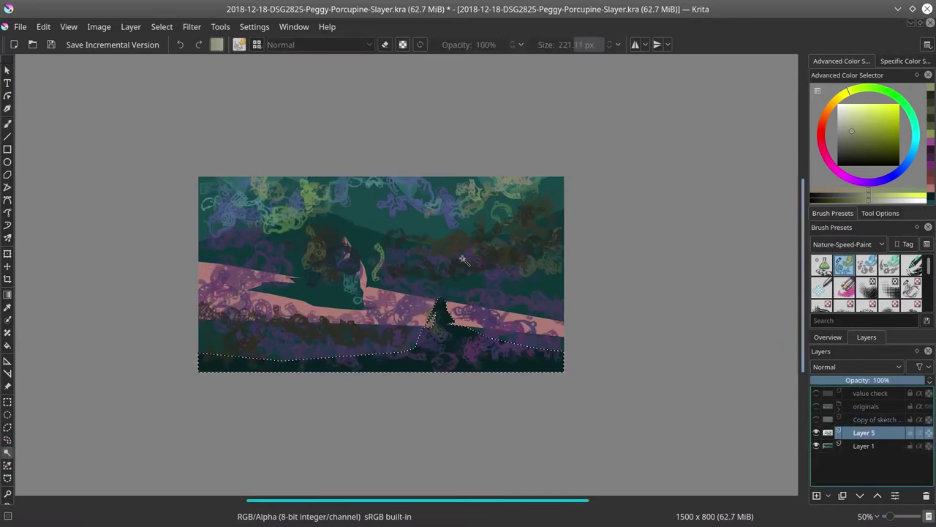
Step: Darken the selected foreground and warrior area of Layer 5 with the Color Adjustment curve and clear the selection
click(192, 27)
mouse_move(197, 58)
click(413, 221)
drag(144, 206, 151, 222)
click(200, 331)
click(162, 27)
click(174, 57)
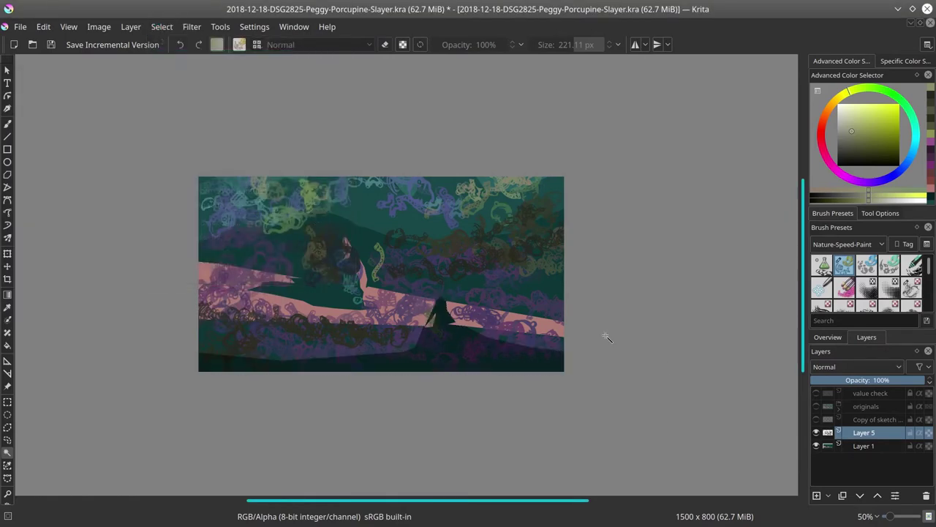
Step: Select the distant mountain and upper background area from Layer 1 with Layer 5 hidden, and make Layer 5 visible and active again
click(816, 433)
key(Page_Down)
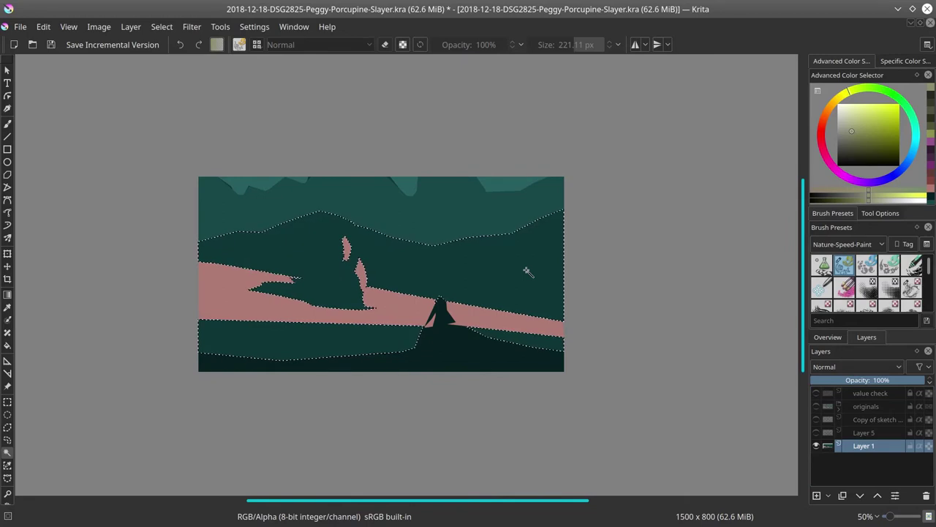
key(ctrl+shift+a)
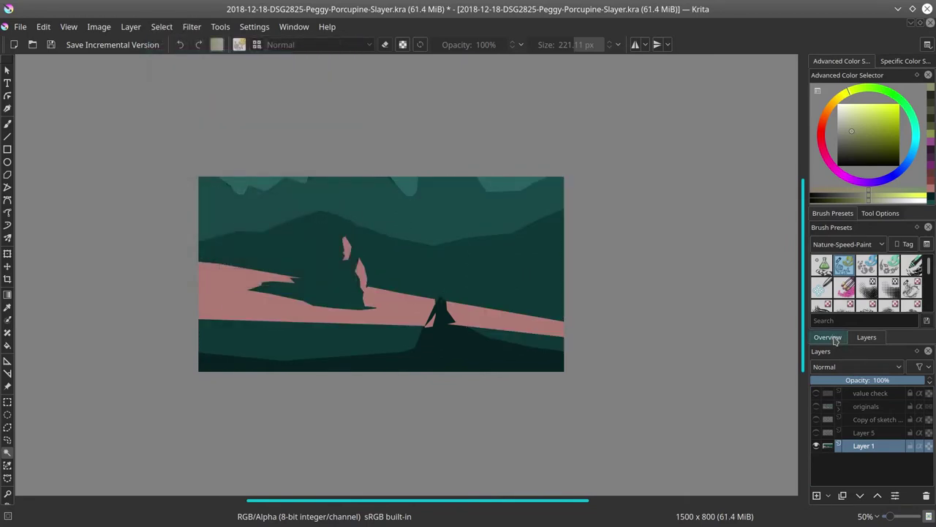
click(879, 435)
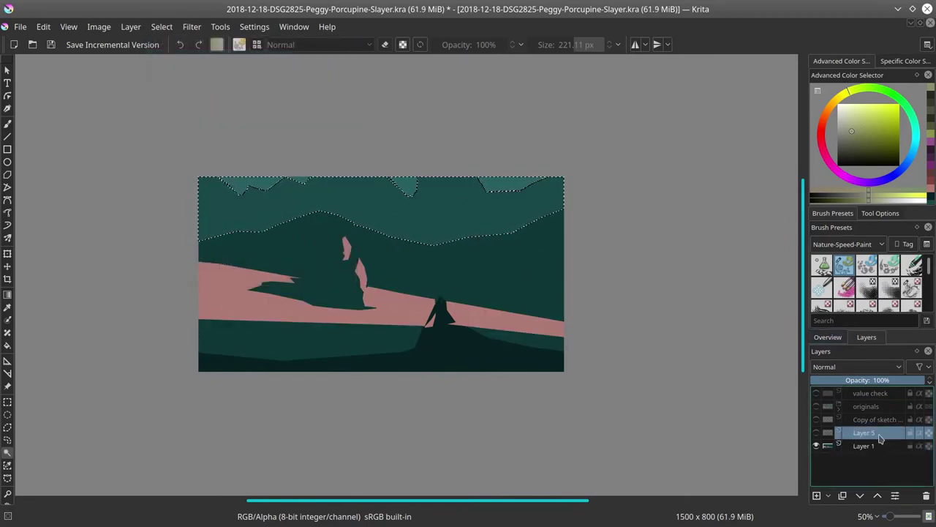
click(816, 432)
Step: Slightly lighten Layer 5's selected mountain background with the Color Adjustment curve and clear the selection
click(162, 28)
mouse_move(192, 28)
mouse_move(219, 60)
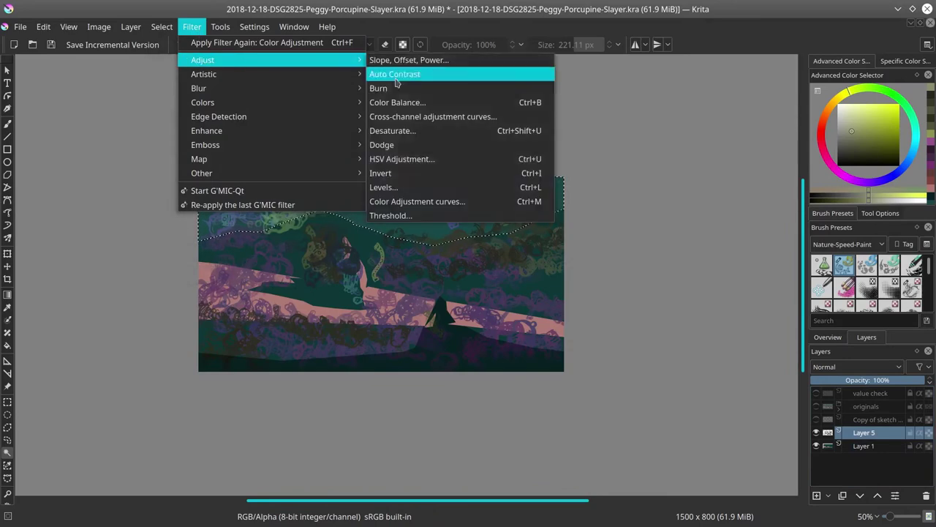
click(415, 201)
drag(133, 208, 130, 204)
click(204, 335)
click(162, 28)
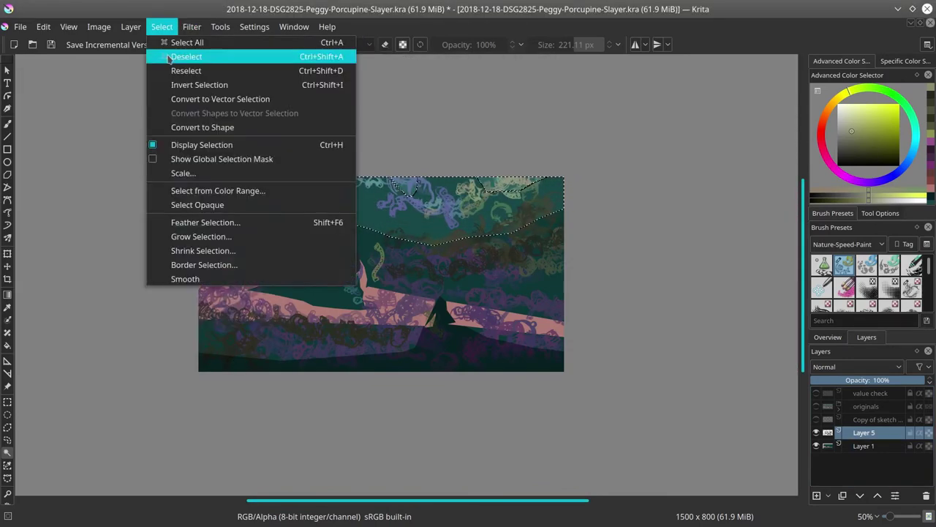
click(169, 57)
Step: Select the pink light strip from Layer 1 with Layer 5 hidden, and make Layer 5 visible and active again
click(816, 432)
click(855, 446)
click(420, 311)
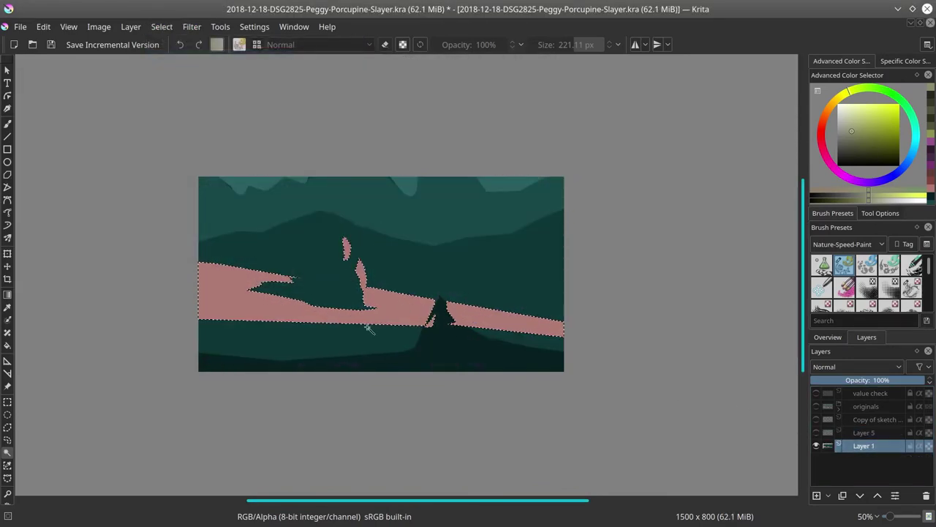
click(863, 433)
click(817, 433)
click(162, 28)
mouse_move(192, 28)
mouse_move(208, 61)
click(418, 203)
drag(133, 206, 127, 181)
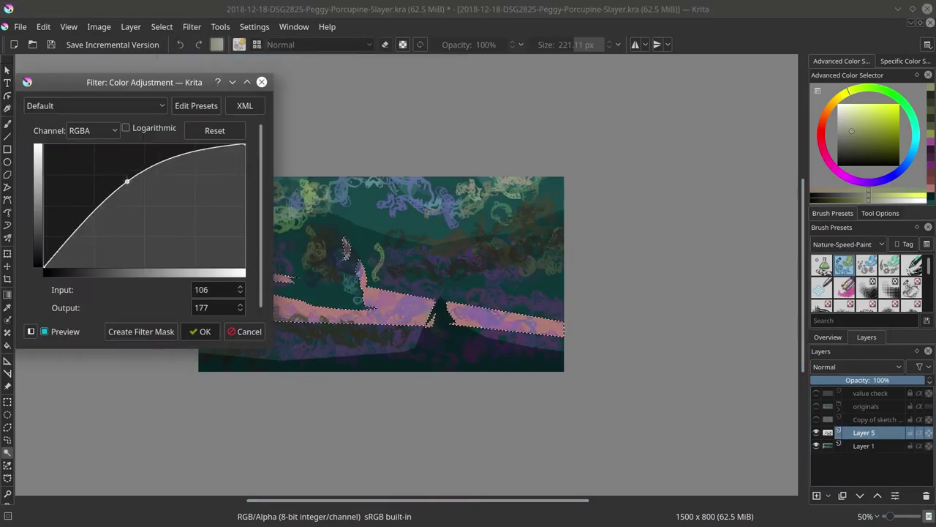
click(261, 82)
Step: Strongly brighten Layer 5 inside the pink light strip with the Color Adjustment curve and clear the selection
click(191, 26)
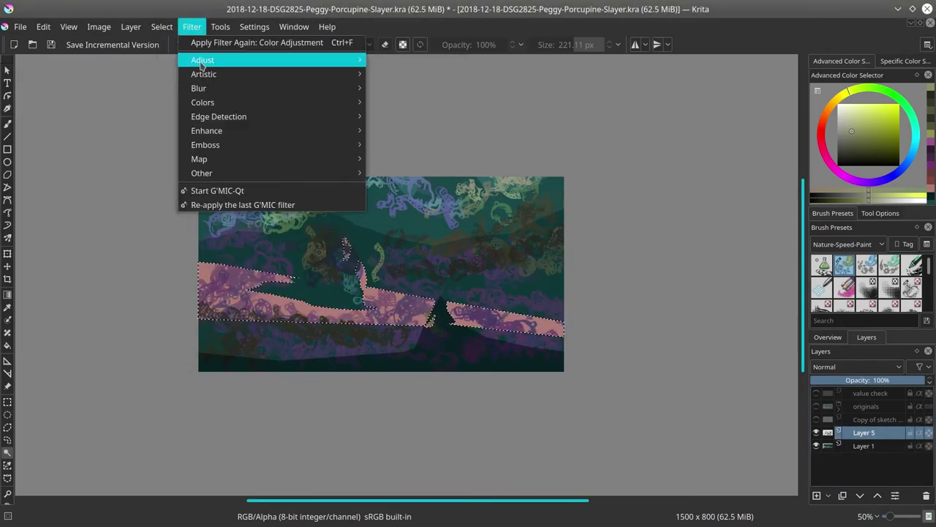
mouse_move(203, 61)
click(418, 203)
drag(134, 211, 125, 183)
click(202, 330)
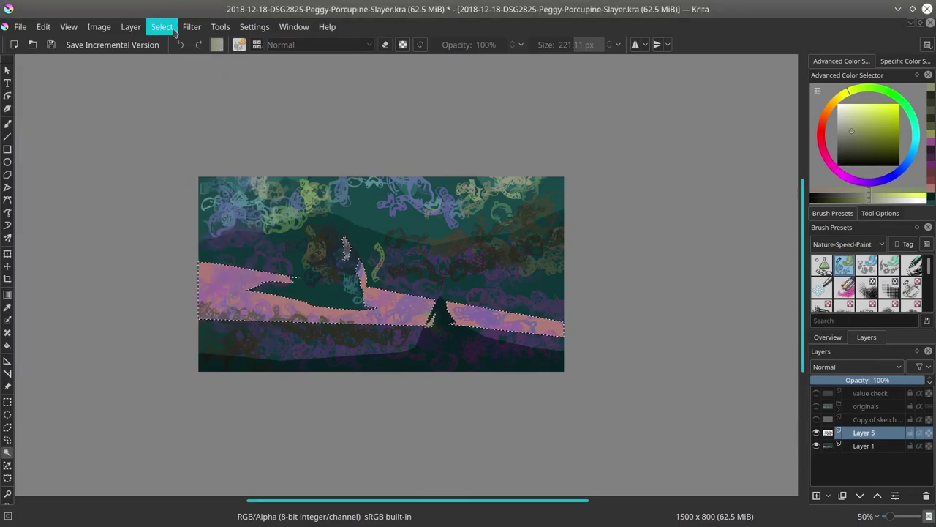
click(173, 33)
click(170, 58)
Step: Open the photo Aerial Skies (6).jpg from the Aerial Skies folder in References-04-PhotobashOrg
click(33, 44)
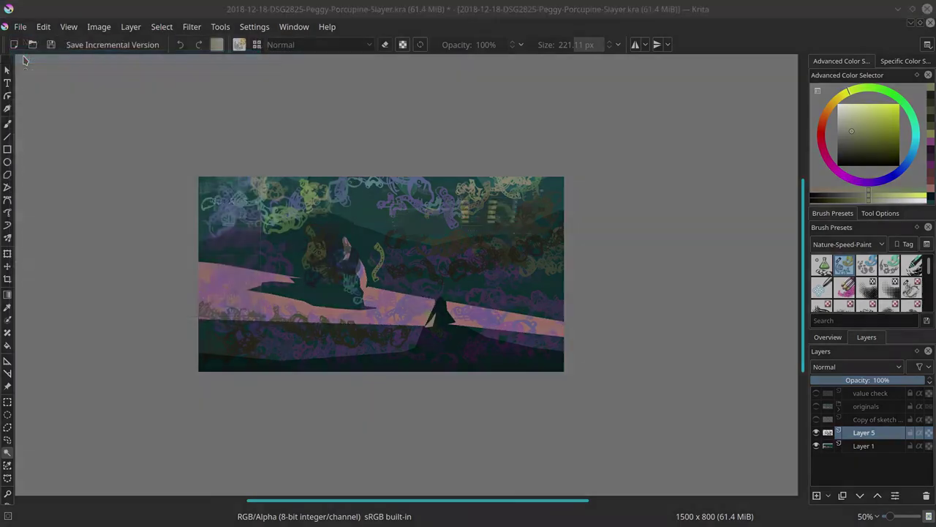
click(588, 190)
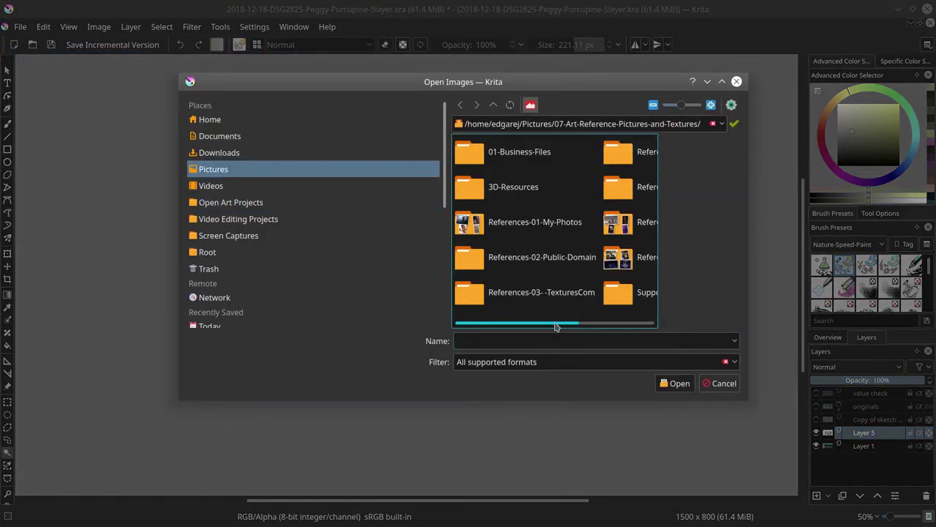
click(594, 189)
drag(556, 325, 582, 327)
scroll(581, 328, up, 3)
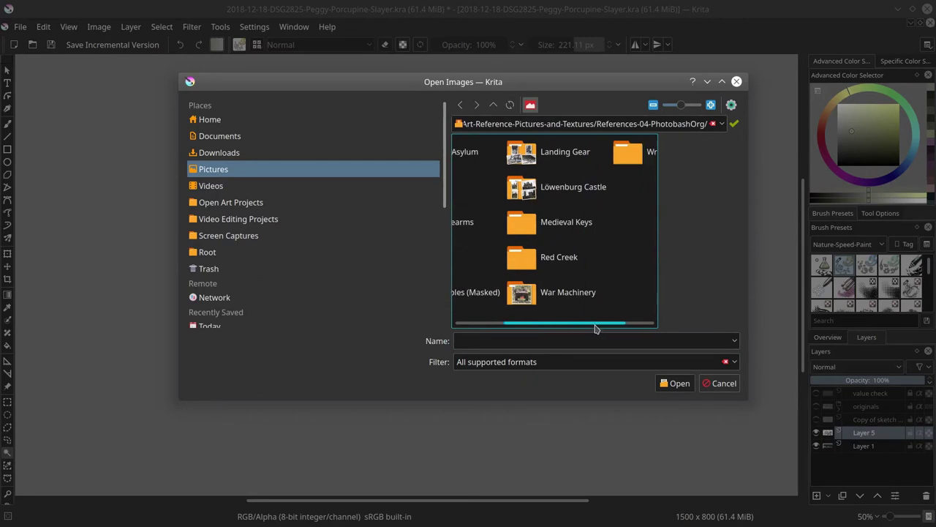
double_click(506, 187)
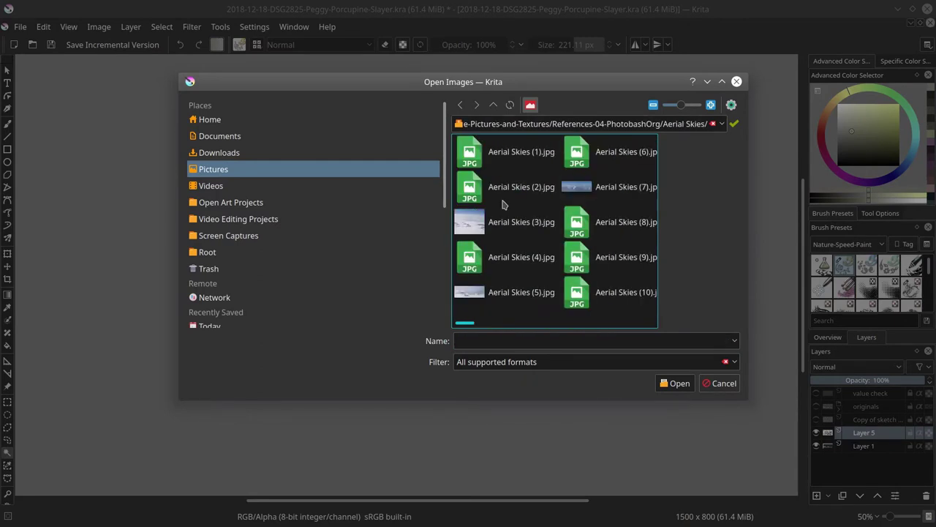
click(675, 383)
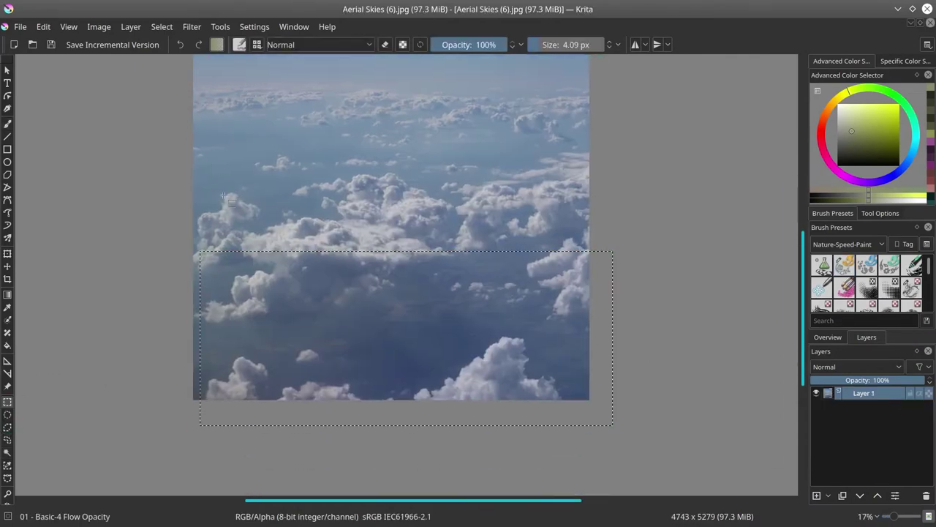
Step: Copy the selected lower band of the cloud photo, close the photo, and paste the band into the painting as a new layer
click(43, 27)
click(67, 131)
click(931, 23)
click(518, 276)
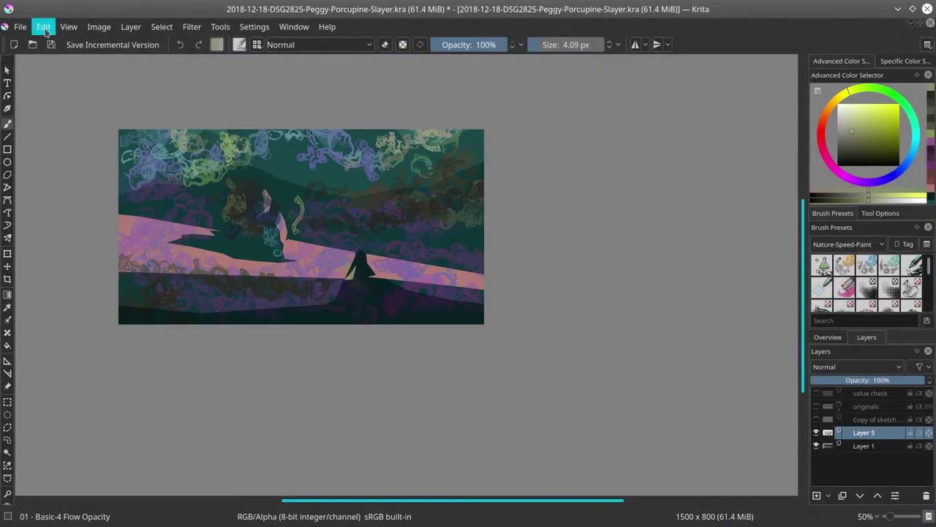
click(44, 26)
click(62, 143)
Step: Transform the pasted cloud layer, rotating and enlarging it until it covers the whole canvas
scroll(322, 319, down, 4)
key(ctrl+t)
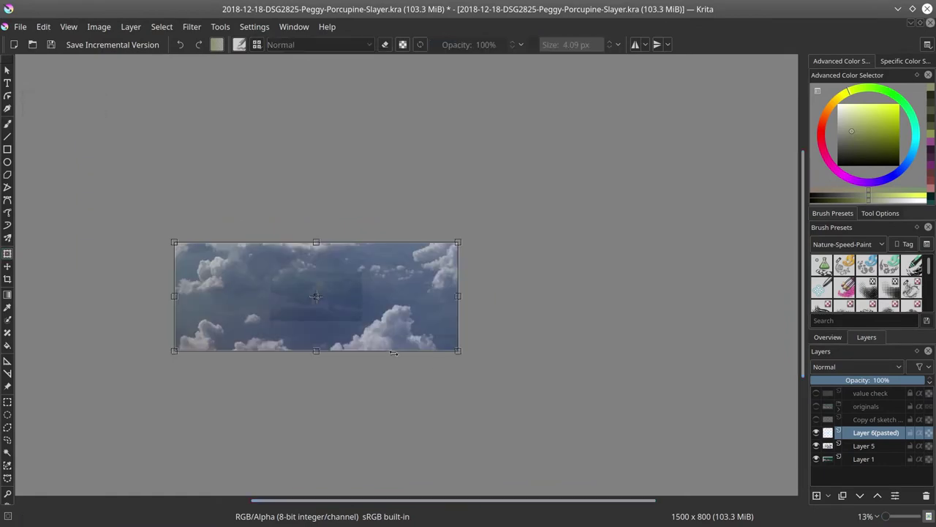
drag(485, 347, 166, 316)
drag(446, 244, 390, 276)
drag(190, 357, 460, 356)
key(Return)
scroll(422, 340, up, 2)
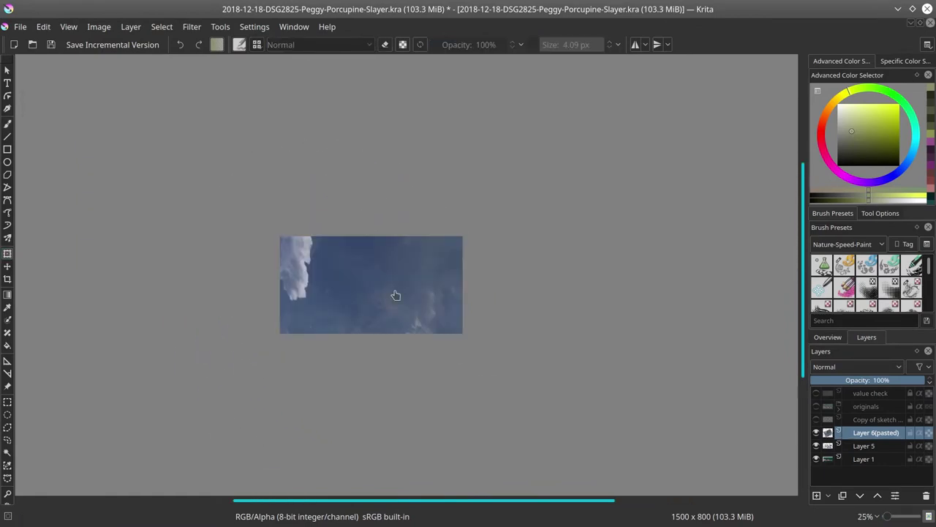
click(395, 295)
drag(623, 364, 491, 152)
key(Return)
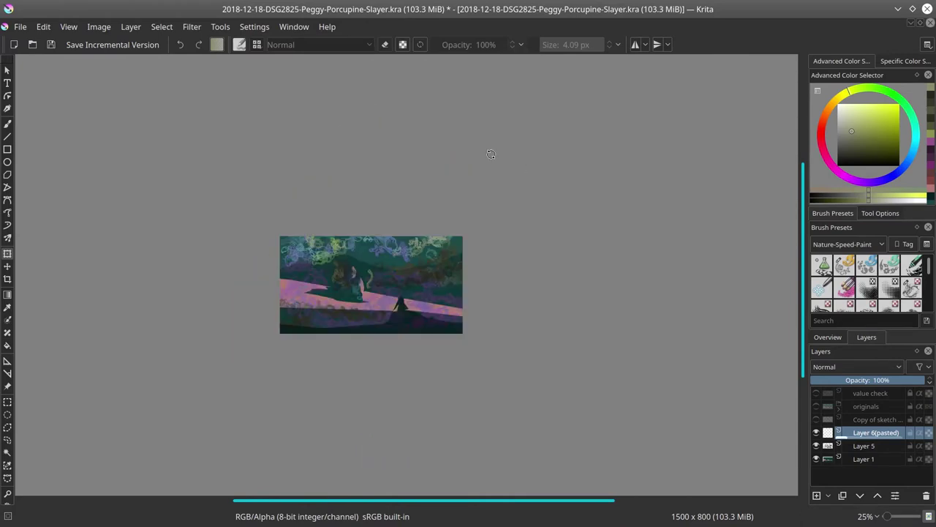
Step: Restore the light strip selection, brighten that area of the pasted cloud layer with the Color Adjustment curve, and clear the selection
click(816, 433)
click(816, 432)
click(162, 27)
click(174, 71)
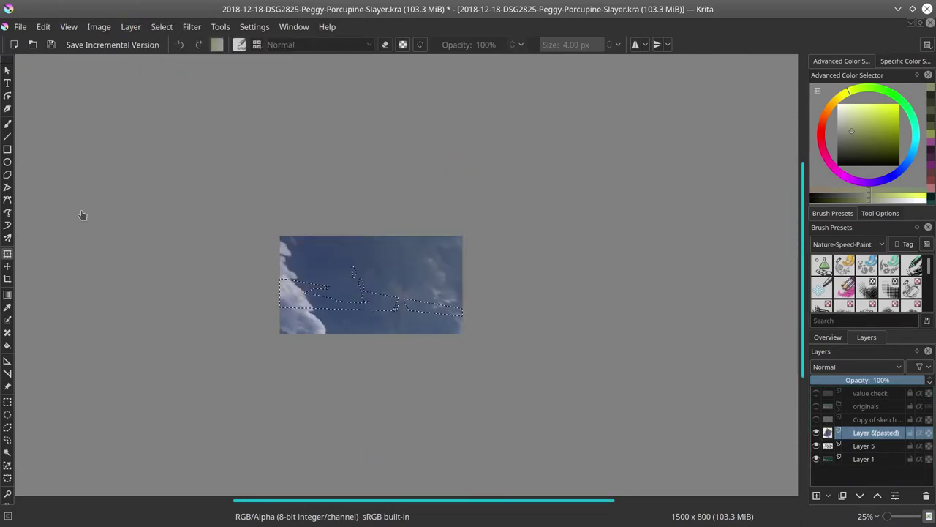
click(192, 28)
mouse_move(208, 61)
click(434, 203)
drag(133, 211, 116, 181)
click(200, 332)
click(162, 27)
click(176, 58)
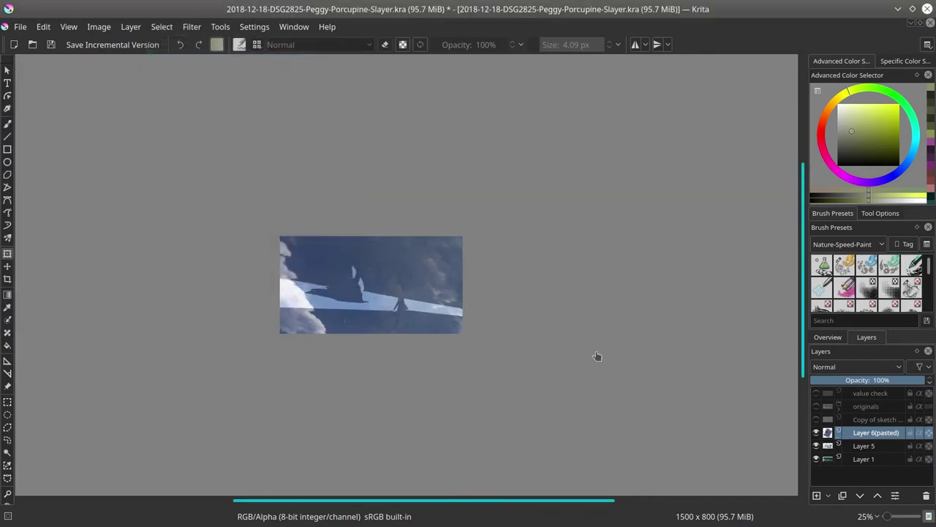
Step: Lasso the sky along the mountain tops using Layer 1 as guide, with Layers 5 and 6 hidden, and reactivate the pasted cloud layer
click(816, 445)
click(817, 432)
click(848, 460)
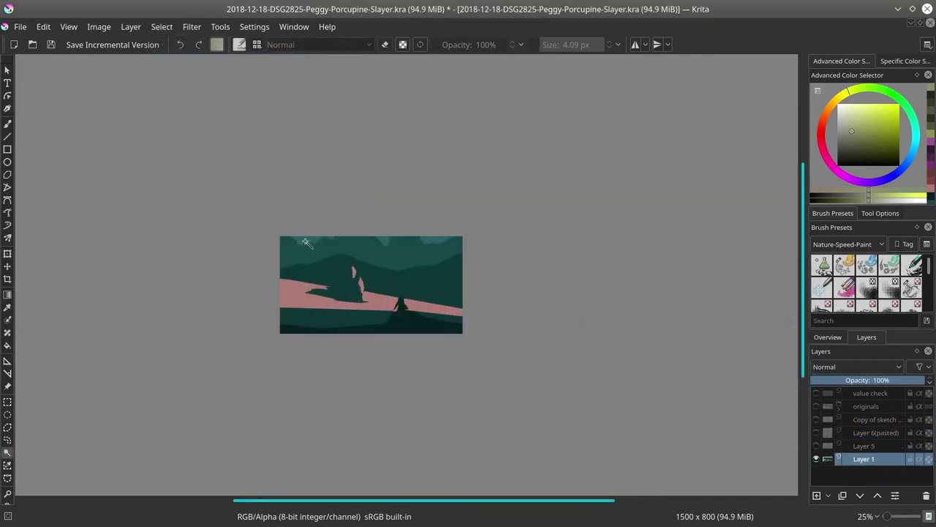
shift+click(437, 240)
click(7, 427)
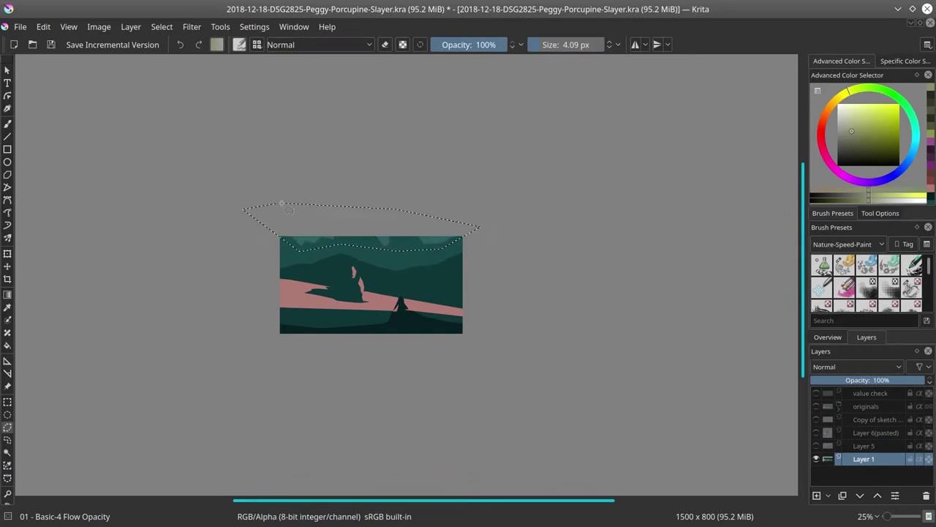
click(817, 432)
click(871, 433)
Step: Lighten the lassoed sky area of the pasted cloud layer with the Color Adjustment curve and clear the selection
click(159, 29)
mouse_move(192, 28)
mouse_move(212, 60)
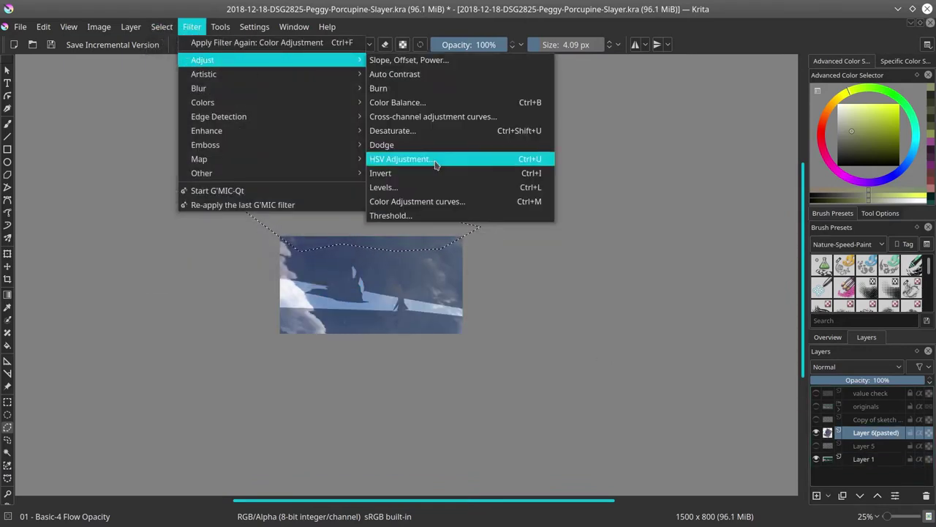
click(431, 202)
drag(146, 207, 137, 192)
click(196, 332)
click(165, 29)
click(185, 56)
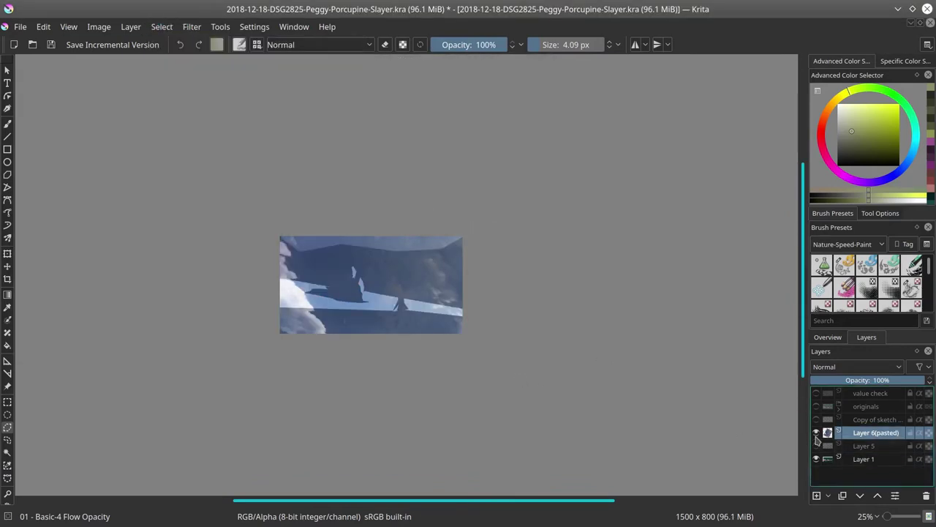
Step: Select the dark foreground and warrior from Layer 1 with the pasted clouds hidden, and make the cloud layer visible and active again
click(816, 432)
click(859, 459)
click(8, 452)
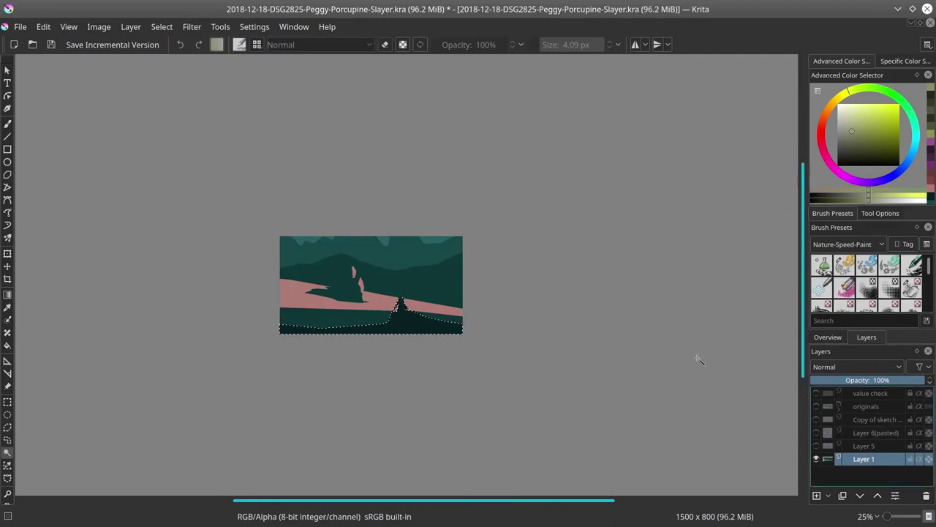
click(876, 432)
click(817, 432)
Step: Darken the cloud layer's foreground and warrior area with the Color Adjustment curve and clear the selection
click(192, 26)
mouse_move(197, 61)
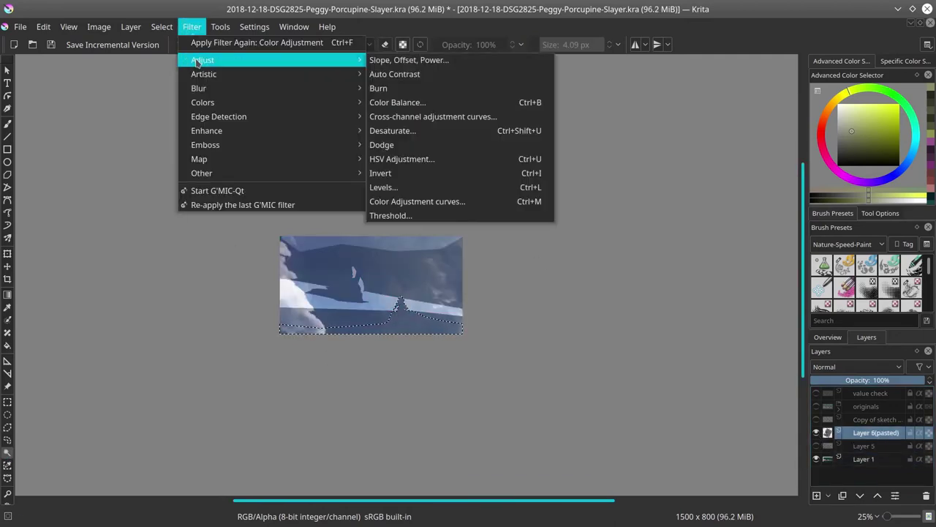
click(417, 201)
drag(142, 209, 164, 230)
click(204, 333)
click(161, 33)
click(175, 56)
Step: Show Layer 5 and the sketch copy, and set the pasted cloud layer's opacity to 50%
click(817, 446)
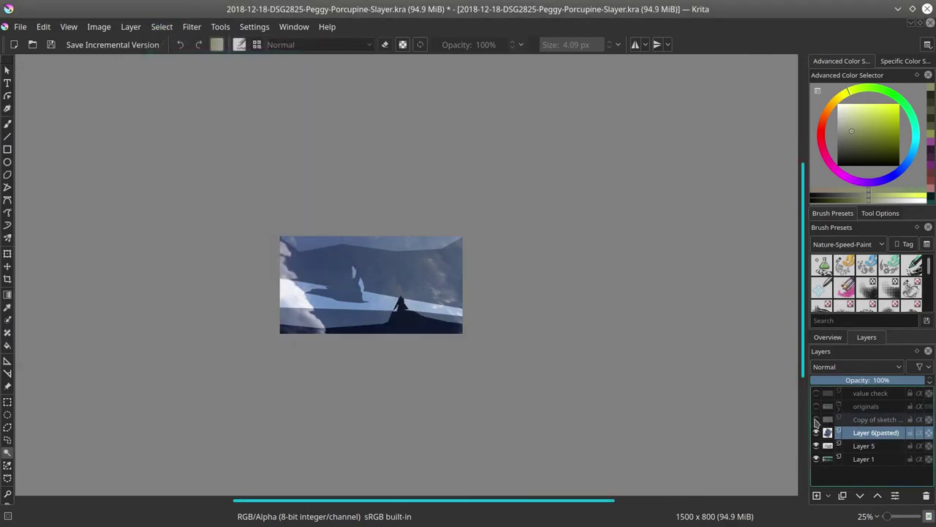
click(817, 420)
click(866, 379)
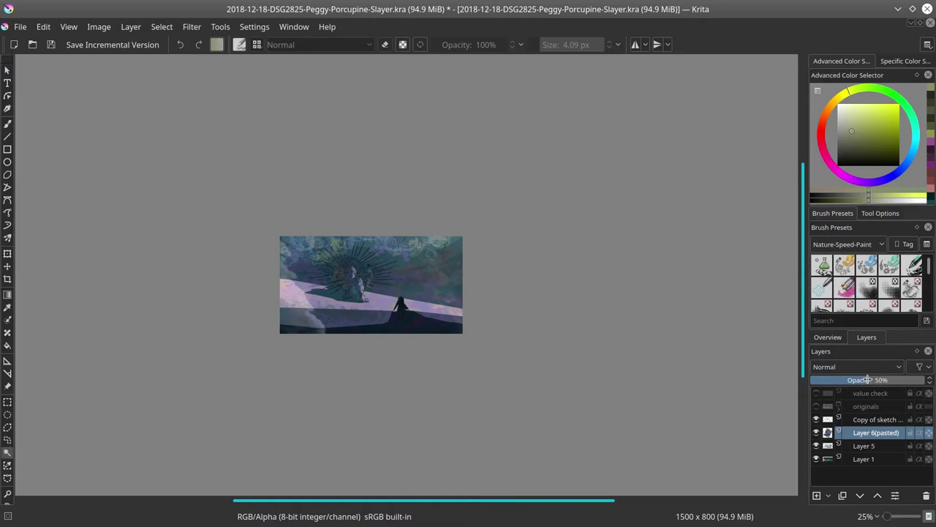
Step: Darken the cloud layer's midtones with the Color Adjustment curve, placing a highlight point at input 209 and output 200
click(192, 26)
mouse_move(220, 58)
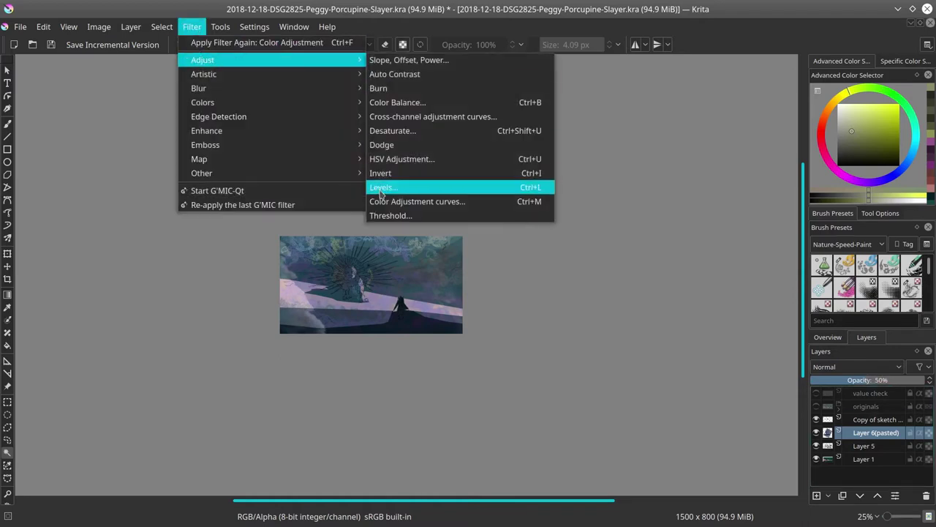
click(417, 201)
drag(115, 235, 133, 231)
drag(209, 178, 209, 170)
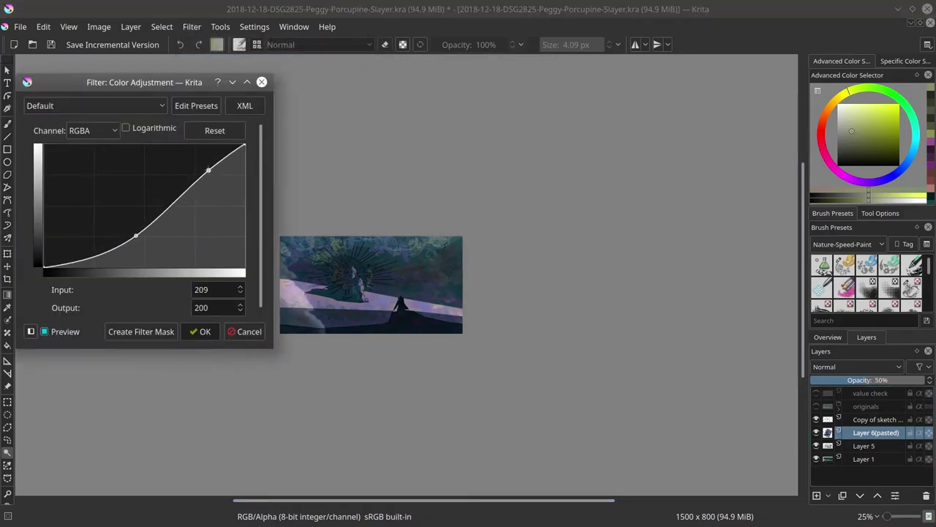
click(201, 333)
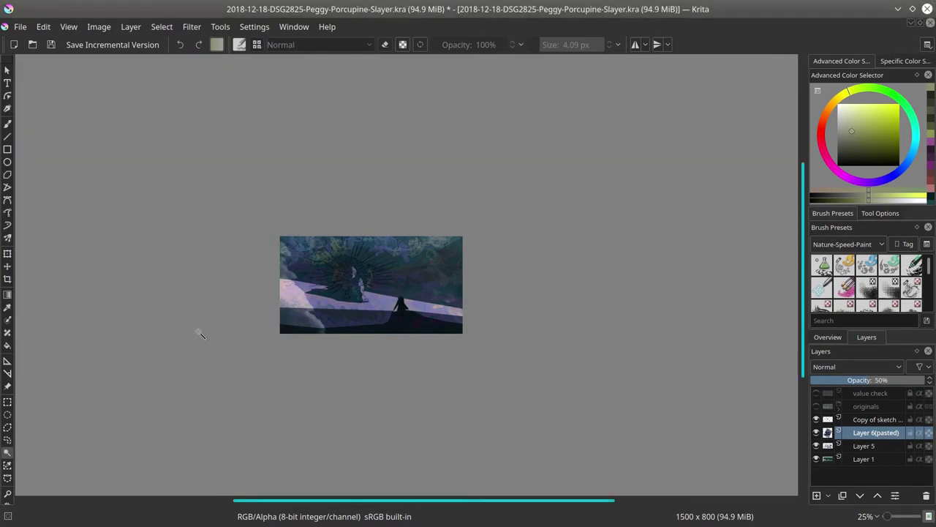
Step: Duplicate the sketch copy layer repeatedly into a stack of copies to strengthen the line art
right_click(878, 422)
click(838, 236)
shift+click(882, 434)
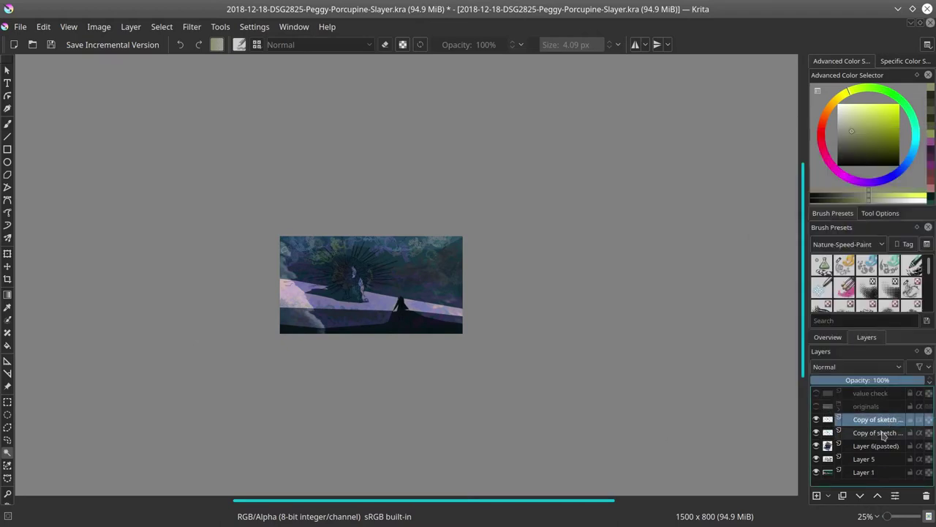
right_click(882, 435)
click(857, 346)
shift+click(877, 460)
right_click(877, 459)
click(847, 376)
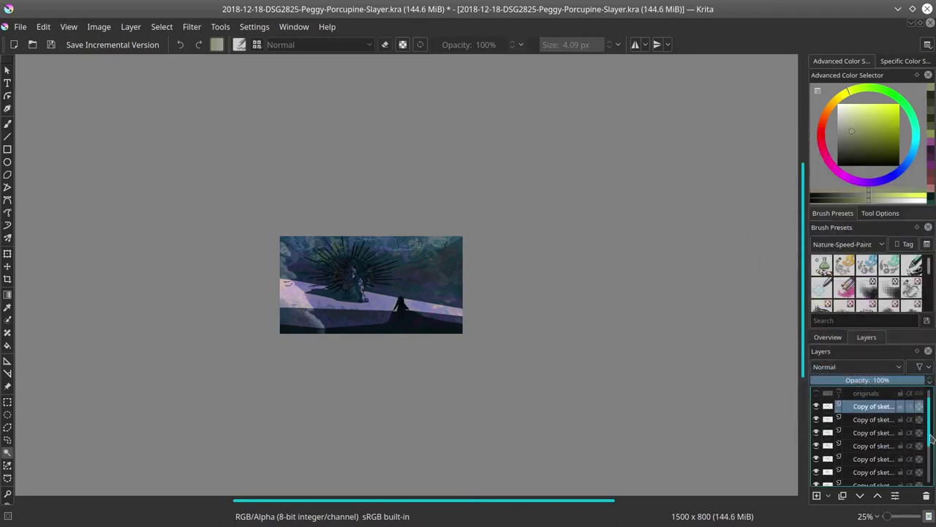
Step: Merge all the sketch copies and painting layers down through Layer 1 into one layer, and turn on the value check layer
scroll(874, 471, down, 3)
shift+click(873, 472)
right_click(874, 473)
click(849, 403)
click(816, 393)
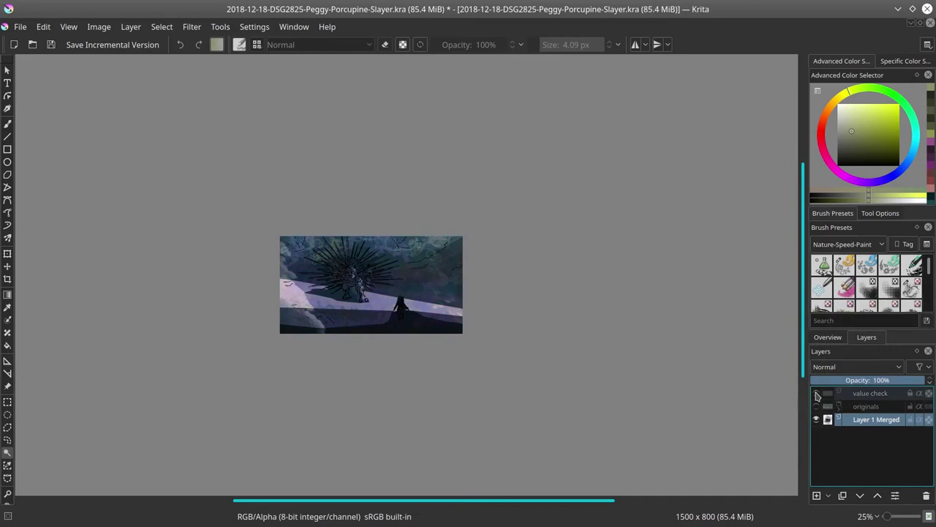
Step: Save the painting and mirror the whole image horizontally
click(21, 27)
click(36, 95)
click(828, 337)
click(99, 26)
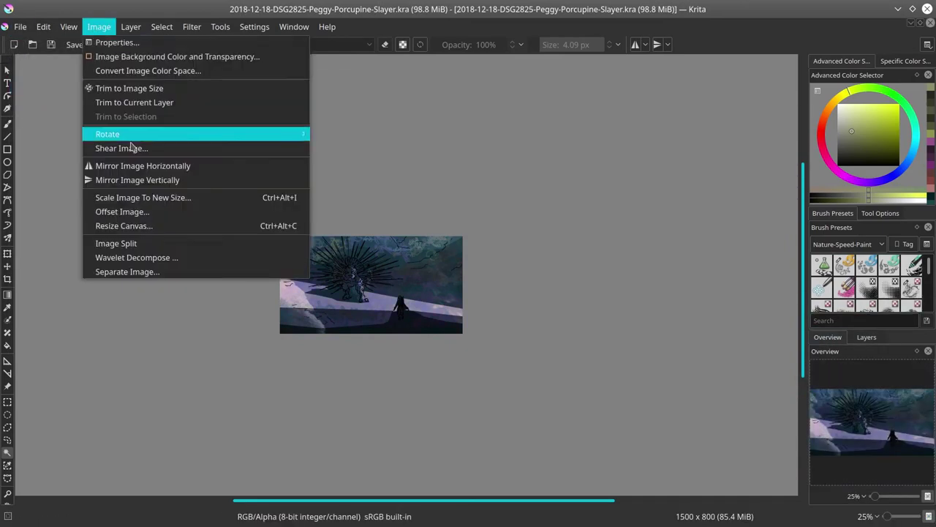
click(137, 165)
Step: Switch to the Ej-Faves brush set and blend the left side of the sky with 03 - Blender Textured Soft
click(845, 245)
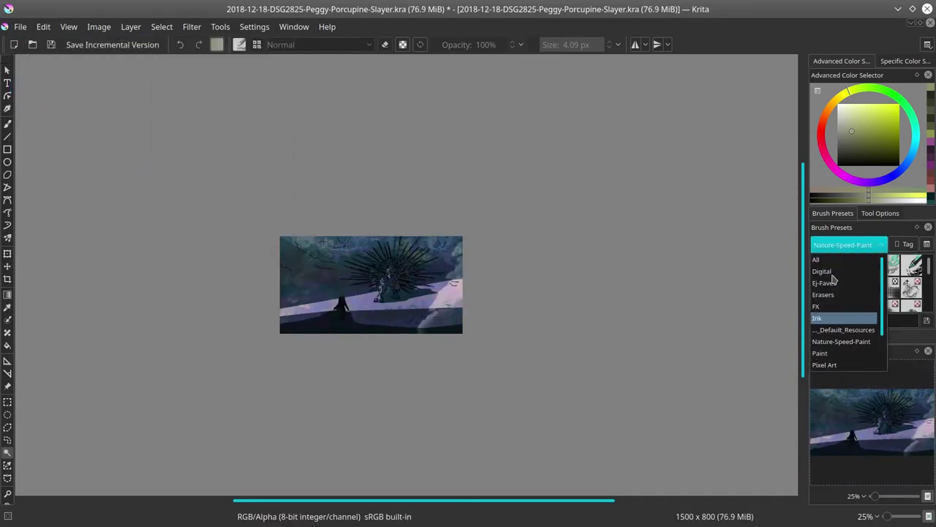
click(825, 282)
click(867, 265)
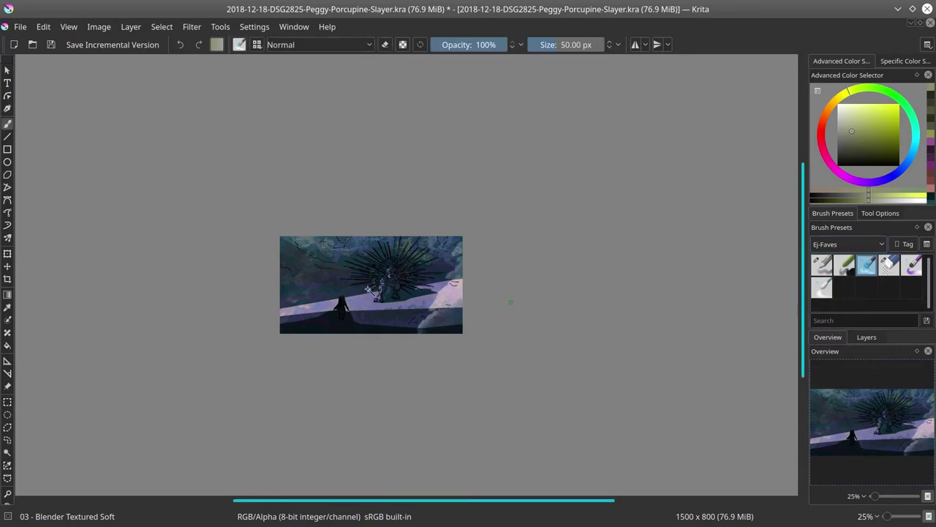
scroll(369, 291, up, 3)
click(7, 124)
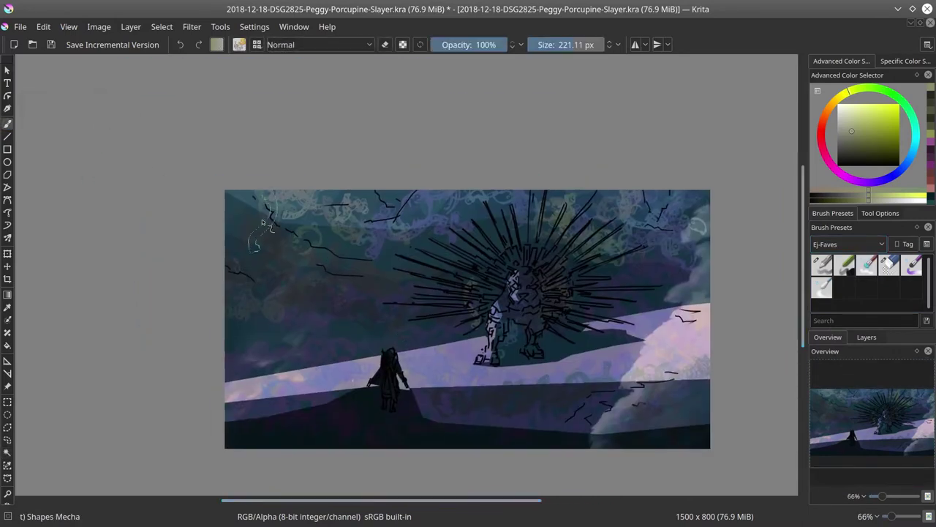
click(866, 265)
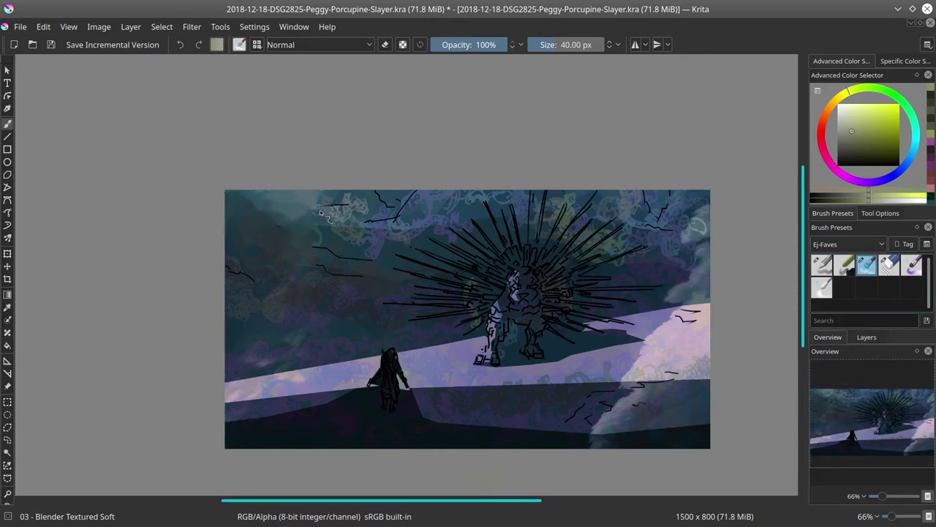
mouse_move(321, 213)
mouse_down()
mouse_move(329, 233)
mouse_move(374, 203)
mouse_move(327, 260)
mouse_move(362, 251)
mouse_move(291, 231)
mouse_move(272, 272)
mouse_move(372, 288)
mouse_move(262, 346)
mouse_move(258, 299)
mouse_move(231, 308)
mouse_move(273, 303)
mouse_move(281, 288)
mouse_up()
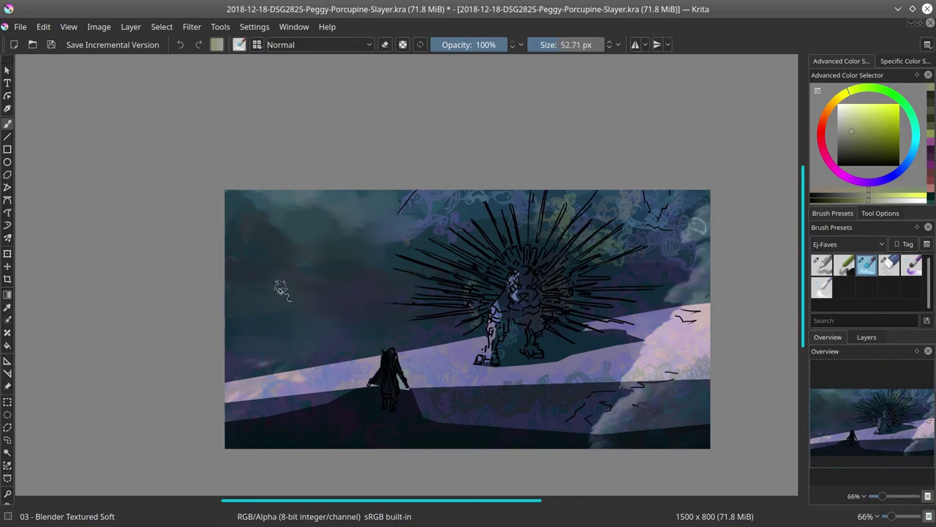
Step: Undo the latest sky strokes, reduce the blender brush to 38.08 px and smooth the clouds across the sky and between the outer quills
key(ctrl+z)
key(ctrl+z)
key(ctrl+z)
key(ctrl+z)
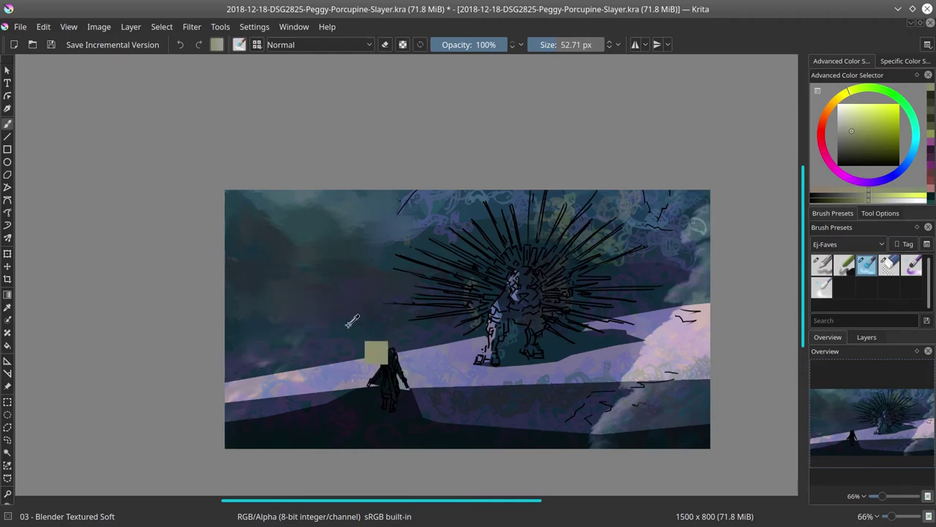
key(ctrl+z)
key(ctrl+z)
key(ctrl+z)
shift+drag(255, 265, 249, 264)
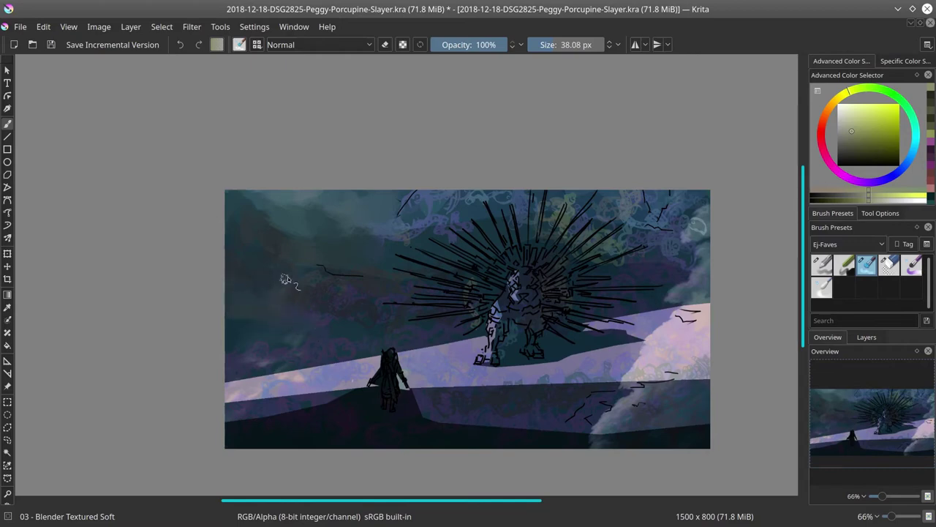
drag(305, 271, 315, 271)
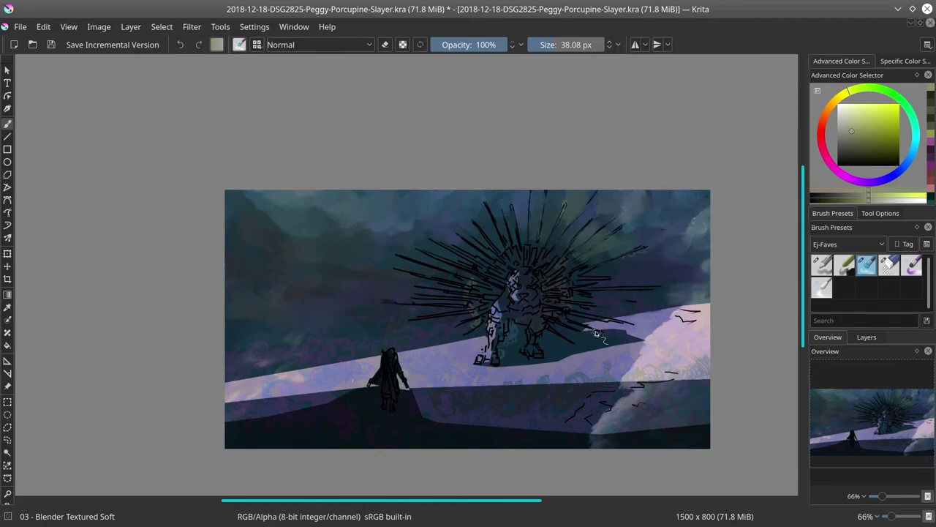
Step: Soften the edges of the light ground band and the bright cloud at its right end, with the blender at 39.31 px
mouse_move(710, 314)
mouse_down()
mouse_move(633, 312)
mouse_move(675, 300)
mouse_move(716, 306)
mouse_move(591, 321)
mouse_up()
key(bracketleft)
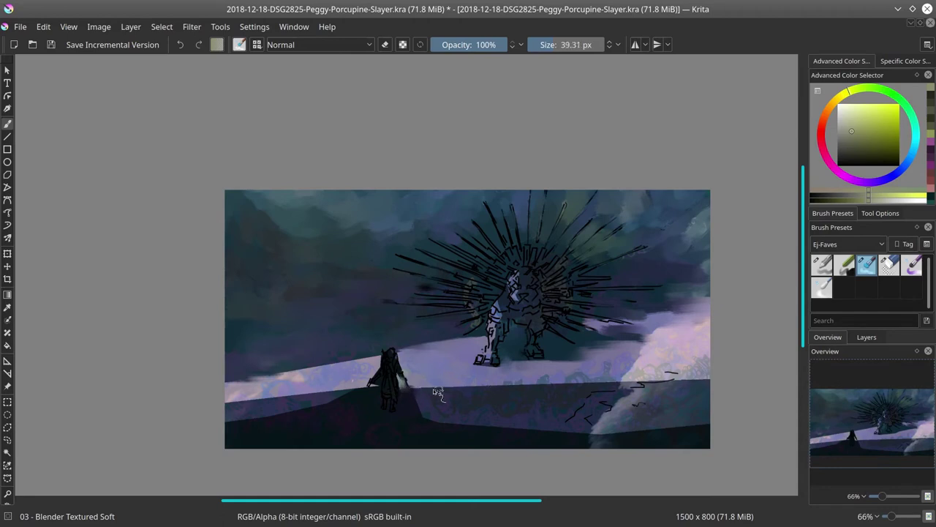
mouse_move(438, 393)
mouse_down()
mouse_move(536, 385)
mouse_move(698, 349)
mouse_move(695, 366)
mouse_move(623, 356)
mouse_move(661, 339)
mouse_up()
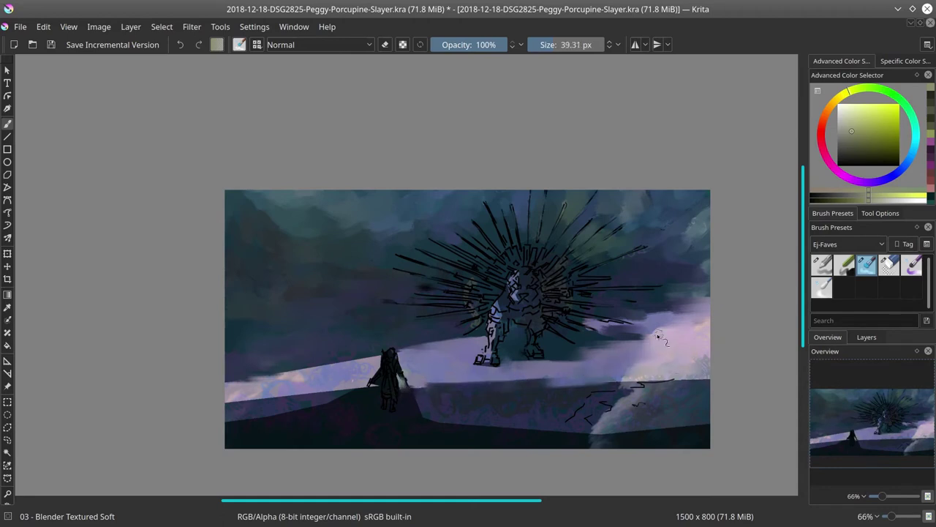
mouse_move(599, 376)
mouse_down()
mouse_move(696, 383)
mouse_move(606, 386)
mouse_move(708, 375)
mouse_up()
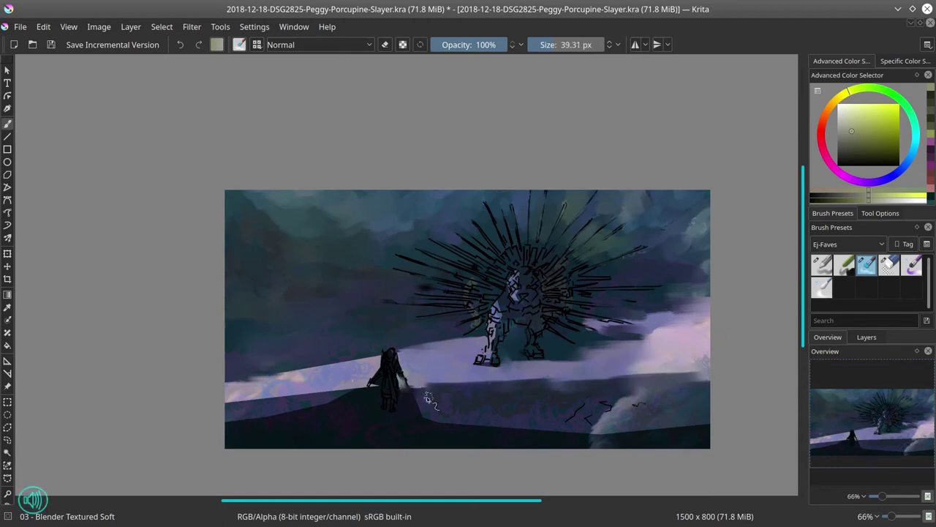
Step: Enlarge the blender brush and smooth the dark foreground shadow, covering its sketch lines and hard edges
drag(429, 397, 430, 417)
mouse_move(411, 403)
shift+mouse_down()
mouse_move(438, 432)
mouse_move(642, 432)
shift+mouse_up()
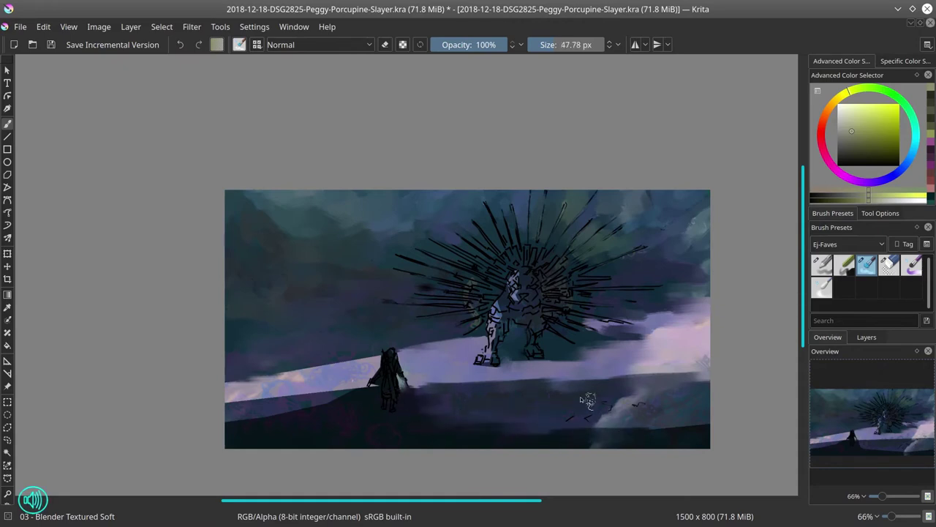
shift+drag(484, 415, 516, 415)
mouse_move(450, 429)
mouse_down()
mouse_move(564, 429)
mouse_move(565, 412)
mouse_move(686, 415)
mouse_move(635, 431)
mouse_up()
mouse_move(278, 412)
mouse_down()
mouse_move(356, 406)
mouse_move(257, 419)
mouse_up()
mouse_move(257, 419)
mouse_down()
mouse_move(405, 428)
mouse_move(307, 402)
mouse_up()
Step: Blend the left end of the light ground band around Peggy and save the painting
drag(307, 392, 235, 400)
mouse_move(366, 389)
mouse_down()
mouse_move(324, 397)
mouse_move(382, 385)
mouse_up()
drag(291, 373, 366, 364)
drag(238, 385, 282, 378)
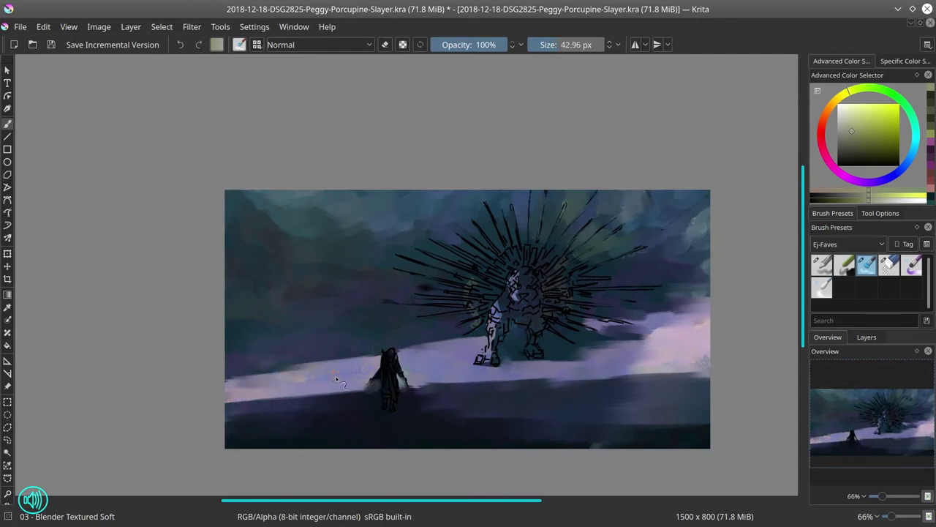
key(ctrl+s)
Step: Blend Peggy's head, cloak and arms with the blender brush reduced to 11.01 px
ctrl+drag(420, 381, 414, 322)
mouse_move(321, 297)
shift+mouse_down()
mouse_move(293, 301)
mouse_move(341, 352)
mouse_move(265, 386)
shift+mouse_up()
drag(351, 343, 372, 390)
mouse_move(326, 438)
mouse_down()
mouse_move(327, 388)
mouse_move(311, 402)
mouse_move(296, 381)
mouse_up()
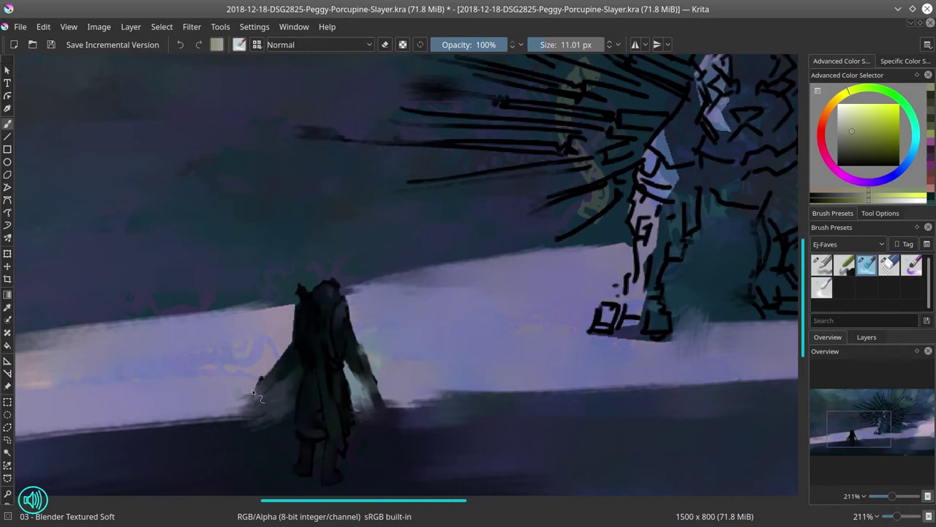
Step: Blend the line art on the porcupine's face, shoulder and upper front legs with the blender at 13.39 px, reducing it to 12.05 px
drag(524, 340, 343, 406)
mouse_move(550, 216)
mouse_down()
mouse_move(520, 267)
mouse_move(468, 289)
mouse_up()
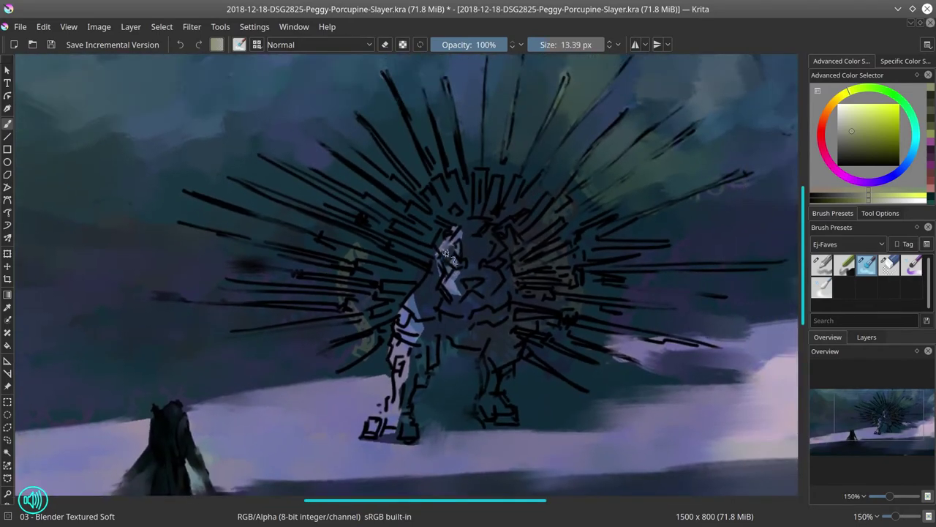
mouse_move(444, 251)
mouse_down()
mouse_move(448, 269)
mouse_move(458, 275)
mouse_move(447, 292)
mouse_move(474, 282)
mouse_move(475, 294)
mouse_move(425, 287)
mouse_move(411, 296)
mouse_move(417, 309)
mouse_move(397, 315)
mouse_move(412, 333)
mouse_move(401, 335)
mouse_move(415, 340)
mouse_move(395, 347)
mouse_move(391, 362)
mouse_move(412, 295)
mouse_move(409, 358)
mouse_move(431, 357)
mouse_up()
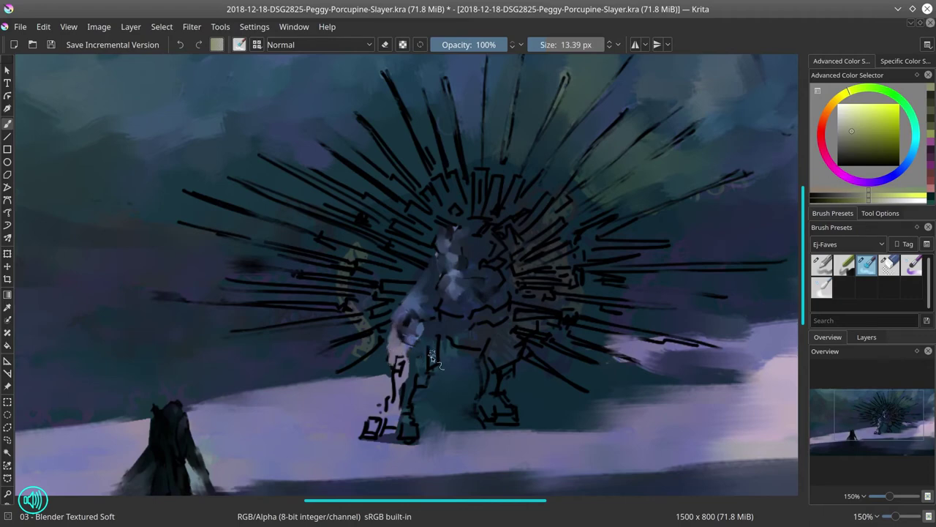
key(bracketleft)
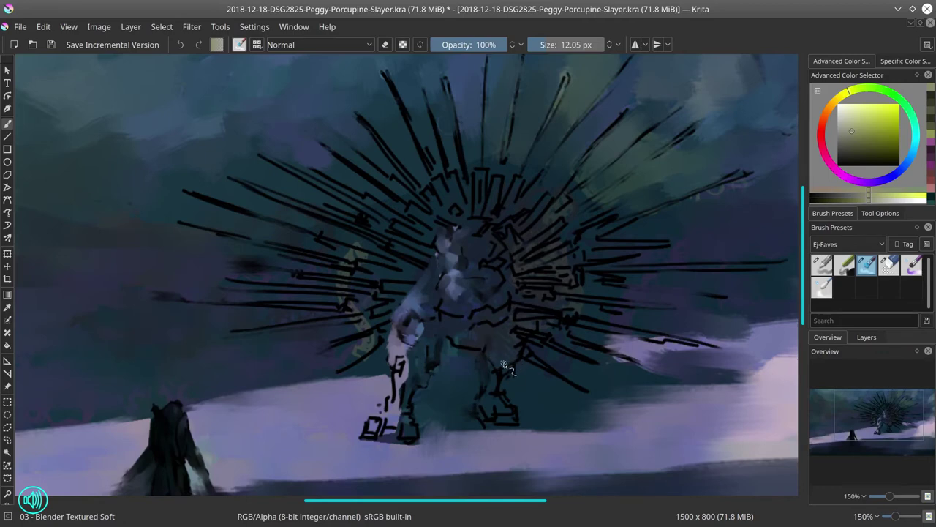
Step: Select the porcupine's right-hand leg and foot with a polygonal selection
click(7, 427)
click(477, 384)
click(470, 413)
click(482, 424)
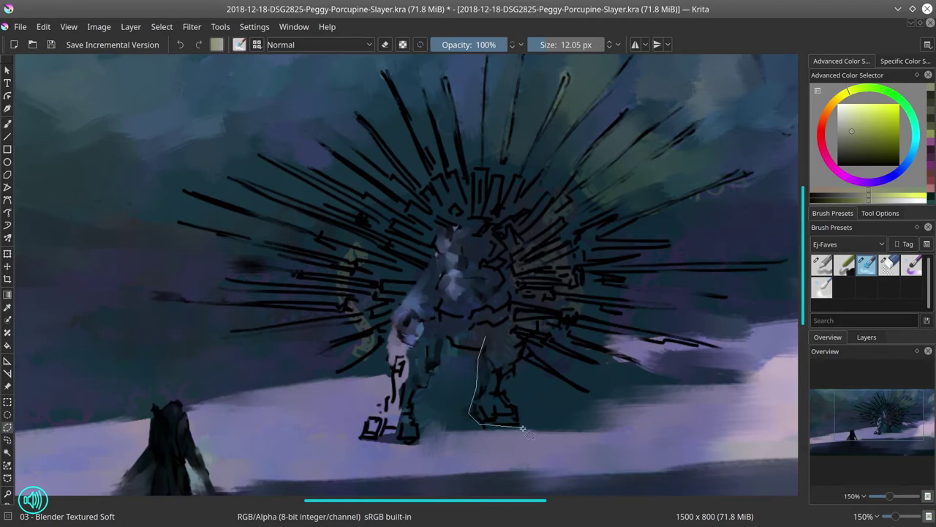
click(522, 427)
click(538, 413)
click(510, 386)
click(524, 354)
click(486, 337)
click(493, 346)
Step: Copy the selected leg merged, paste it as a new layer and clear the selection
click(44, 27)
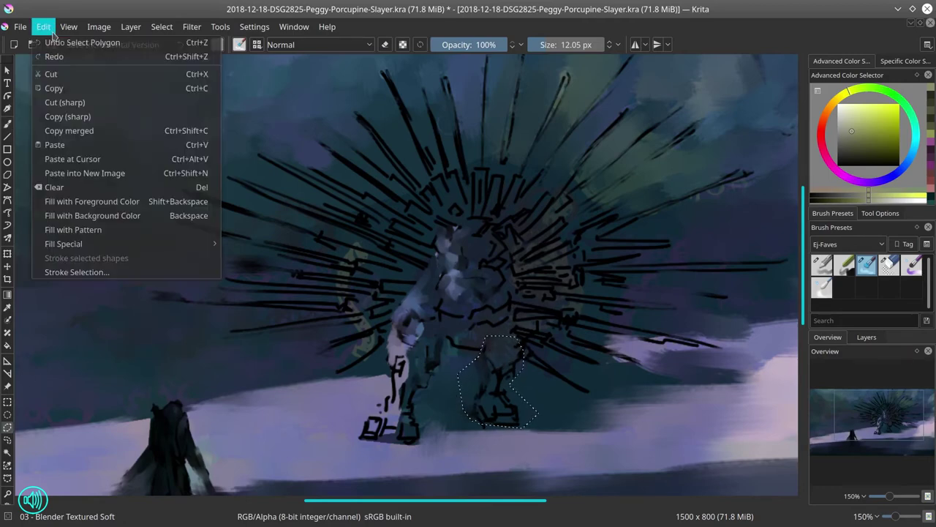
click(83, 131)
click(43, 27)
click(55, 144)
click(868, 337)
click(161, 27)
click(167, 60)
Step: Try to mirror the pasted leg layer vertically
click(131, 26)
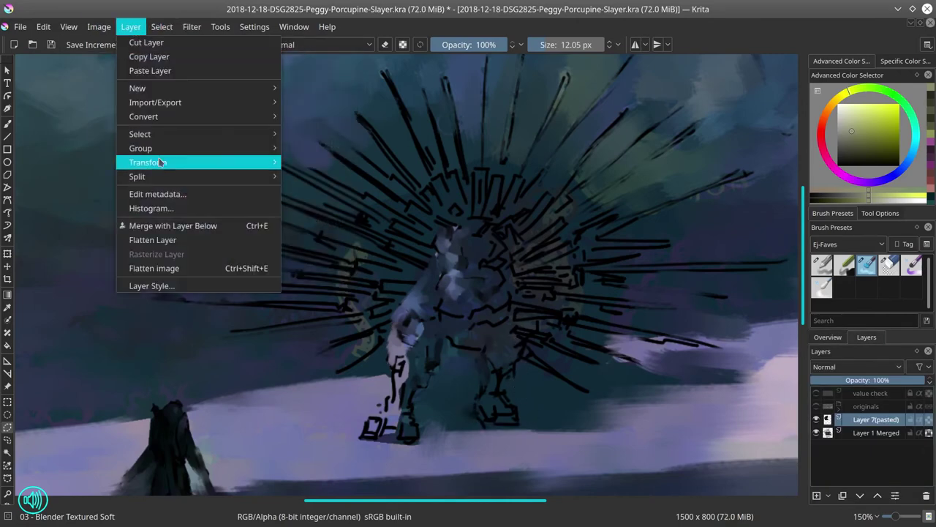
mouse_move(157, 161)
click(318, 177)
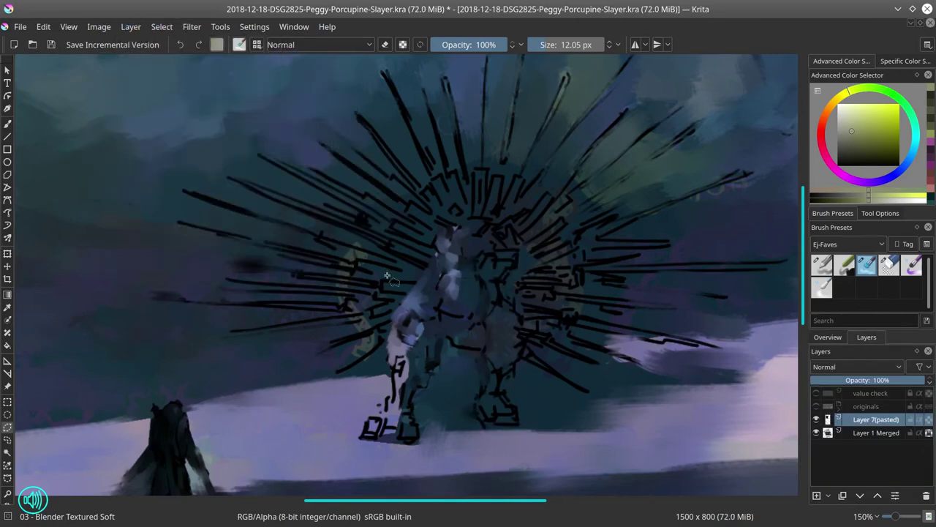
Step: Mirror the pasted leg layer horizontally and fit it over the original right-hand leg beneath the porcupine's body
click(131, 27)
mouse_move(157, 161)
click(316, 163)
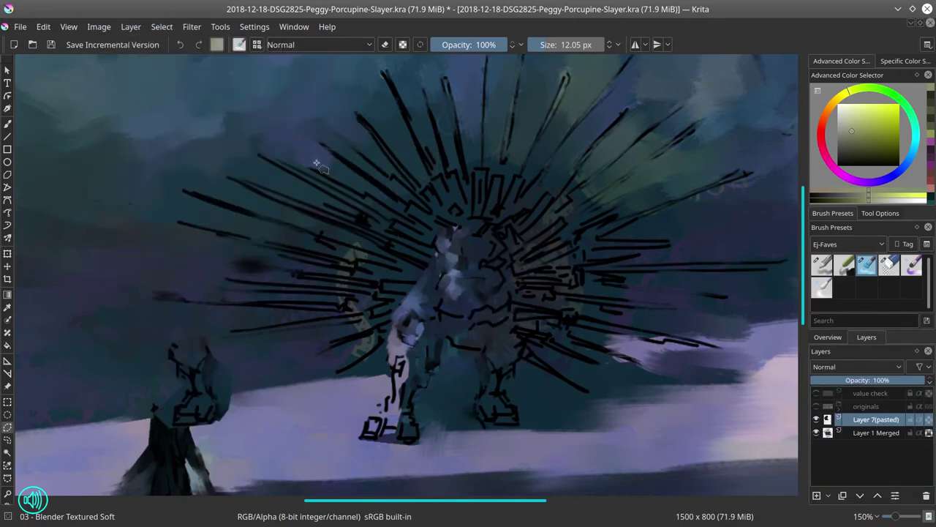
scroll(456, 327, down, 5)
click(7, 266)
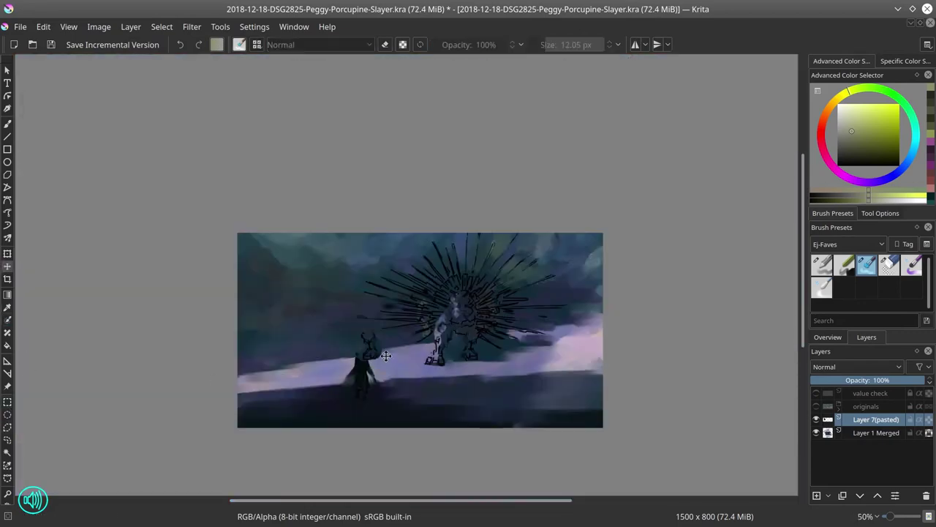
drag(386, 357, 491, 359)
scroll(491, 358, up, 5)
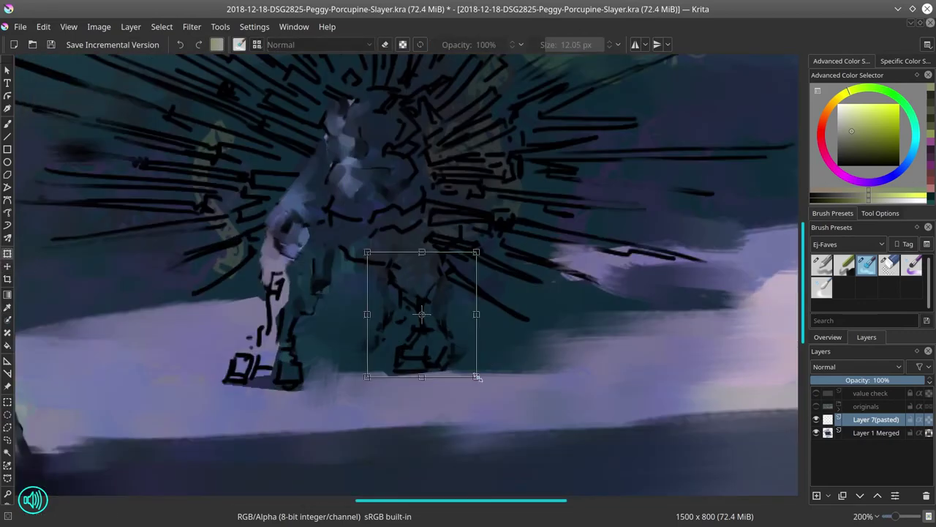
drag(449, 331, 439, 320)
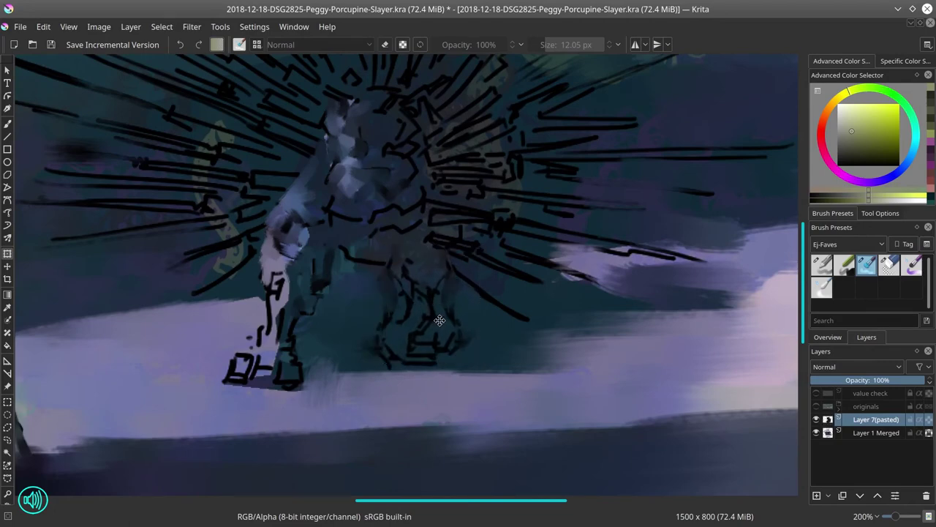
Step: Merge the pasted leg layer into Layer 1 Merged and show the canvas overview
right_click(876, 423)
click(847, 250)
click(830, 337)
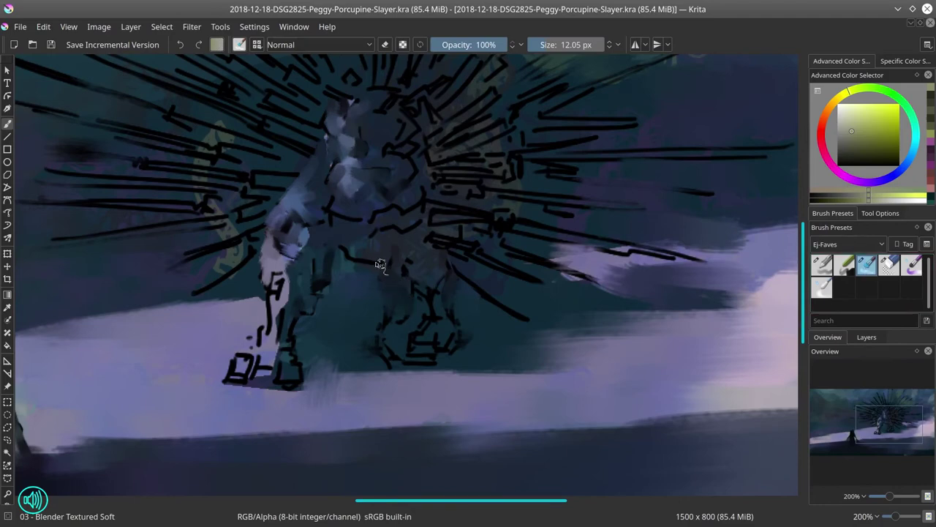
Step: Blend the line art on the porcupine's belly, face, legs and feet into soft painted shapes with the 12.05 px blender
mouse_move(380, 264)
mouse_down()
mouse_move(374, 239)
mouse_move(352, 252)
mouse_up()
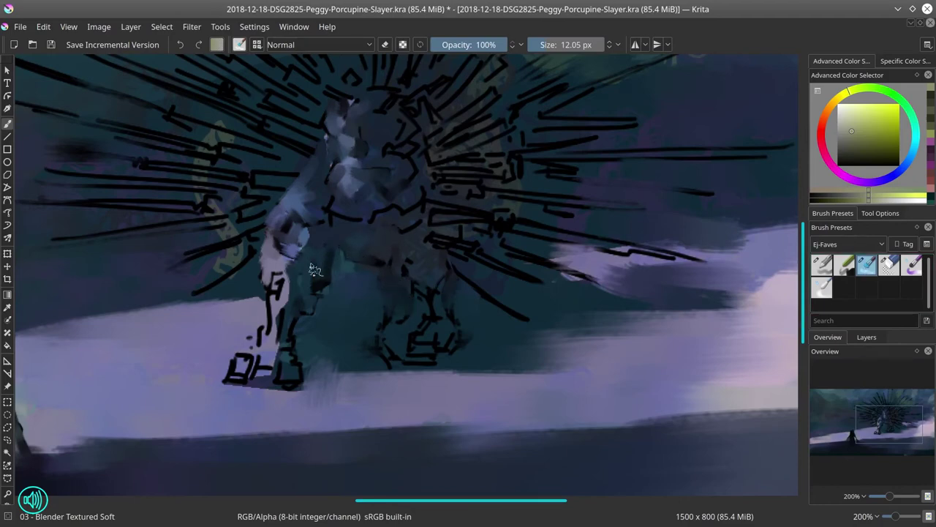
mouse_move(278, 275)
mouse_down()
mouse_move(272, 300)
mouse_move(284, 301)
mouse_up()
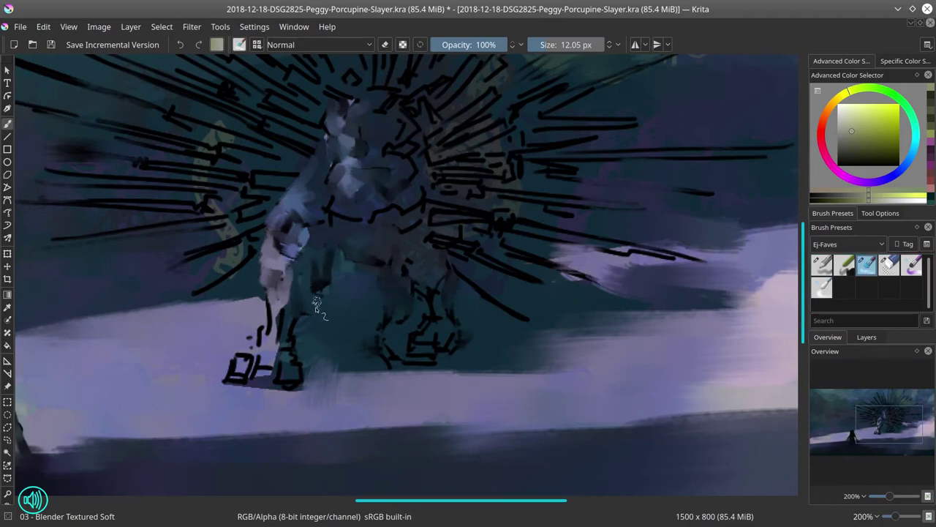
mouse_move(294, 342)
mouse_down()
mouse_move(279, 315)
mouse_move(271, 340)
mouse_move(256, 341)
mouse_move(233, 378)
mouse_move(251, 375)
mouse_move(262, 356)
mouse_move(296, 360)
mouse_move(285, 381)
mouse_move(274, 375)
mouse_move(346, 371)
mouse_move(301, 383)
mouse_move(278, 240)
mouse_move(339, 201)
mouse_move(333, 174)
mouse_move(407, 161)
mouse_up()
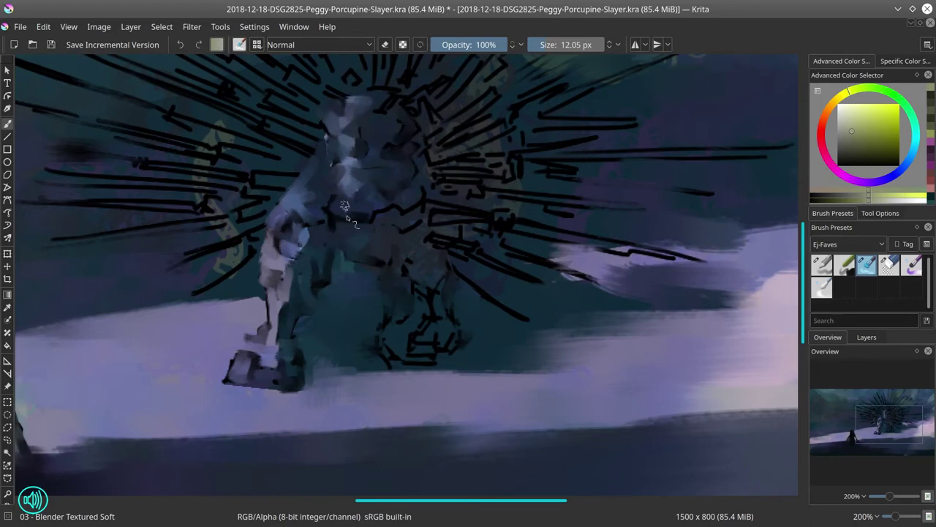
mouse_move(401, 210)
mouse_down()
mouse_move(413, 207)
mouse_move(406, 248)
mouse_move(430, 292)
mouse_move(405, 320)
mouse_up()
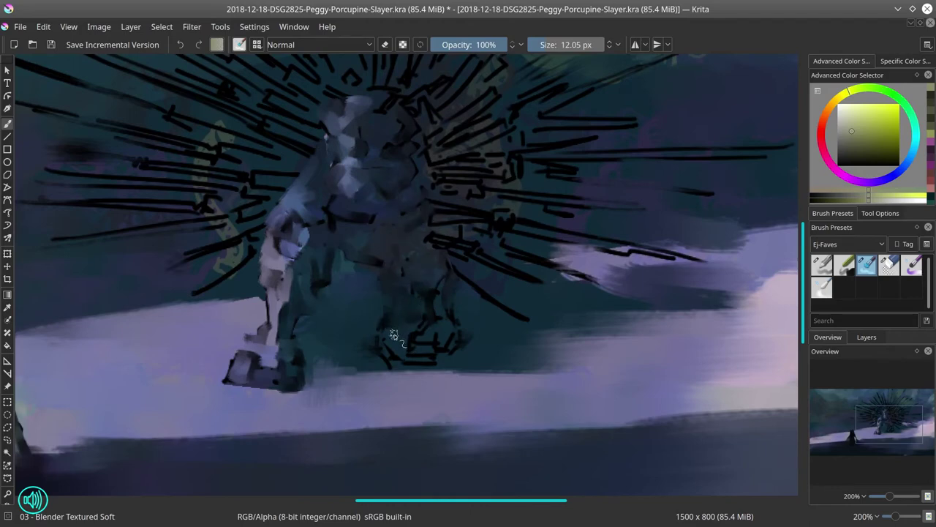
mouse_move(386, 331)
mouse_down()
mouse_move(391, 355)
mouse_move(406, 362)
mouse_move(398, 364)
mouse_move(421, 341)
mouse_move(439, 285)
mouse_move(443, 345)
mouse_move(404, 312)
mouse_up()
drag(480, 322, 456, 391)
Step: Blend the quills on the porcupine's right side, smearing the outlines outward into solid dark spikes
mouse_move(395, 303)
mouse_down()
mouse_move(515, 298)
mouse_move(443, 289)
mouse_move(455, 282)
mouse_move(444, 278)
mouse_move(521, 346)
mouse_move(502, 336)
mouse_move(468, 343)
mouse_move(424, 332)
mouse_move(507, 322)
mouse_move(448, 303)
mouse_move(540, 313)
mouse_move(559, 291)
mouse_move(598, 316)
mouse_move(583, 315)
mouse_move(684, 329)
mouse_up()
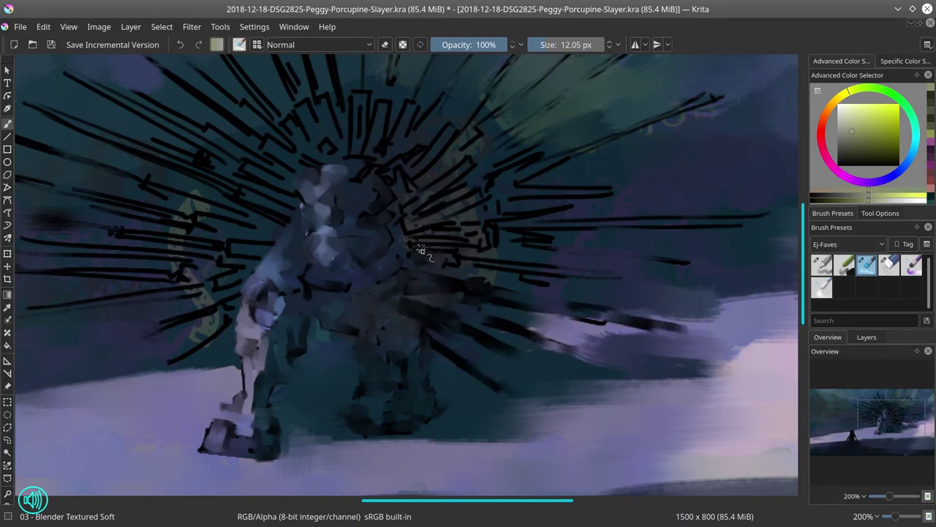
drag(488, 250, 563, 285)
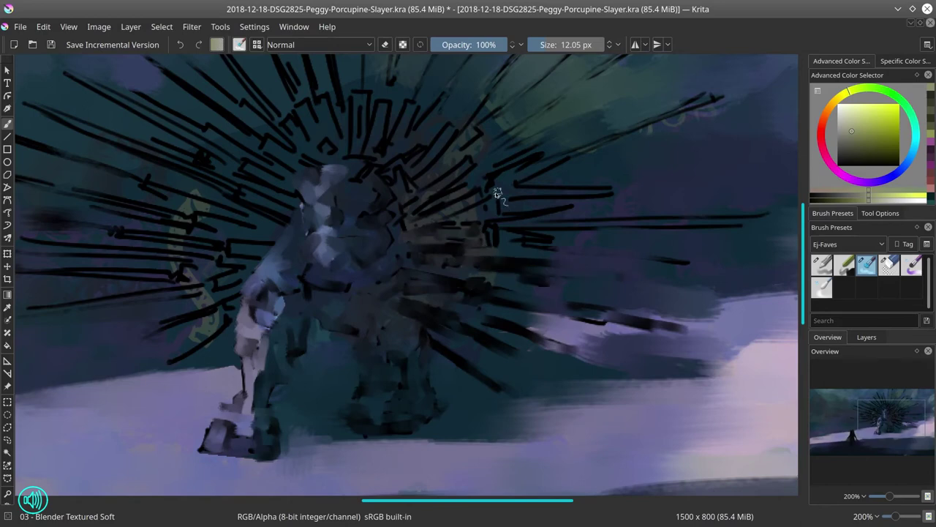
drag(470, 184, 417, 227)
drag(369, 261, 439, 230)
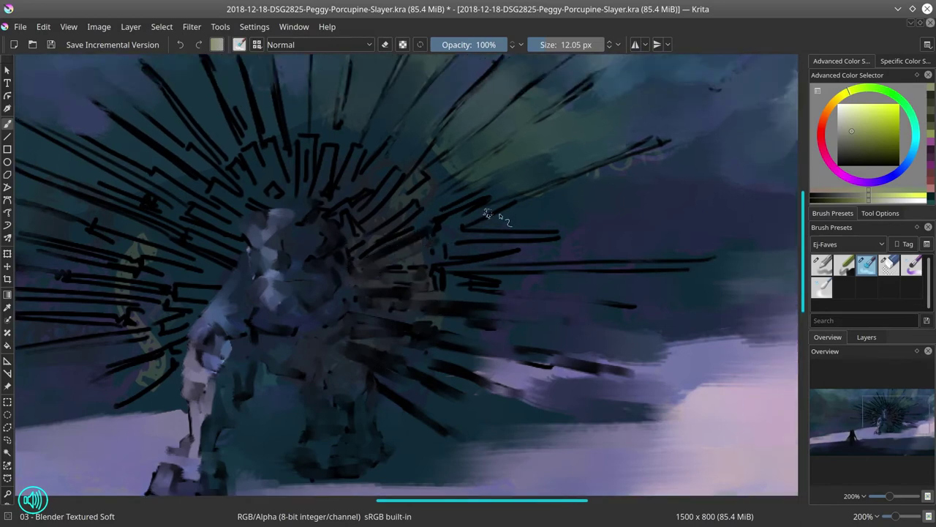
drag(488, 213, 664, 140)
drag(471, 233, 516, 204)
mouse_move(369, 258)
mouse_down()
mouse_move(426, 227)
mouse_move(418, 210)
mouse_up()
mouse_move(447, 265)
mouse_down()
mouse_move(517, 253)
mouse_move(505, 282)
mouse_up()
drag(608, 304, 638, 306)
Step: Blend the upper-right quills along their length, from the porcupine's head out to the tips
mouse_move(573, 285)
mouse_down()
mouse_move(723, 272)
mouse_move(439, 255)
mouse_move(516, 194)
mouse_up()
mouse_move(426, 187)
mouse_down()
mouse_move(418, 171)
mouse_move(356, 221)
mouse_move(369, 223)
mouse_up()
drag(358, 201, 323, 232)
drag(451, 136, 455, 199)
mouse_move(420, 224)
mouse_down()
mouse_move(510, 119)
mouse_move(583, 114)
mouse_up()
drag(447, 251, 603, 142)
drag(442, 287, 506, 247)
drag(655, 209, 686, 196)
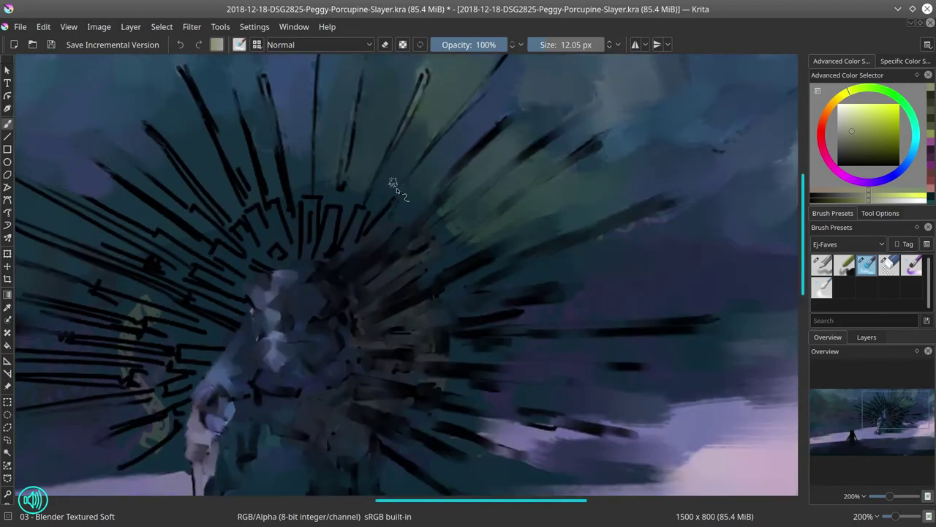
Step: Blend the outlines of the upright quills above the porcupine's head into dark spikes with the 12.05 px blender
drag(340, 252, 428, 75)
drag(486, 93, 453, 135)
drag(424, 161, 480, 78)
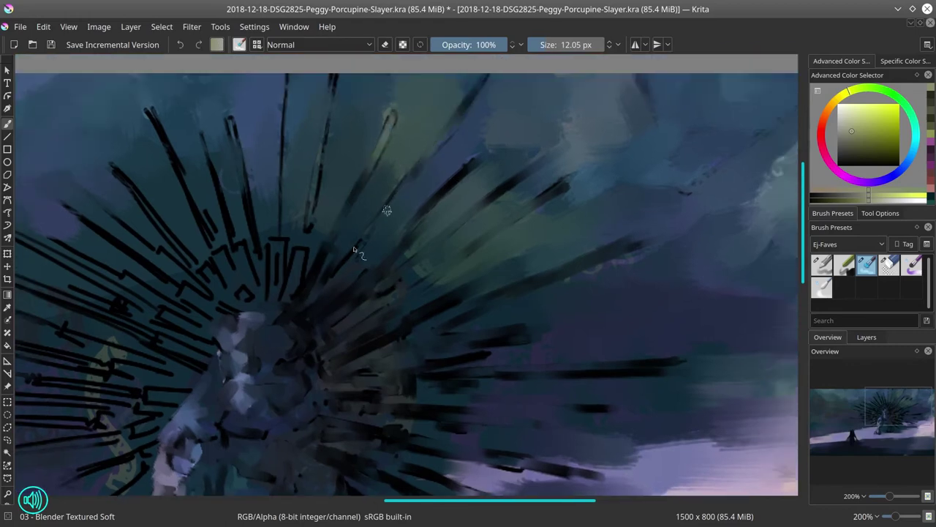
drag(353, 257, 424, 153)
mouse_move(290, 292)
mouse_down()
mouse_move(333, 76)
mouse_move(281, 226)
mouse_move(275, 294)
mouse_move(271, 254)
mouse_up()
drag(263, 317, 244, 250)
drag(206, 136, 237, 237)
mouse_move(233, 126)
mouse_down()
mouse_move(261, 251)
mouse_move(325, 216)
mouse_up()
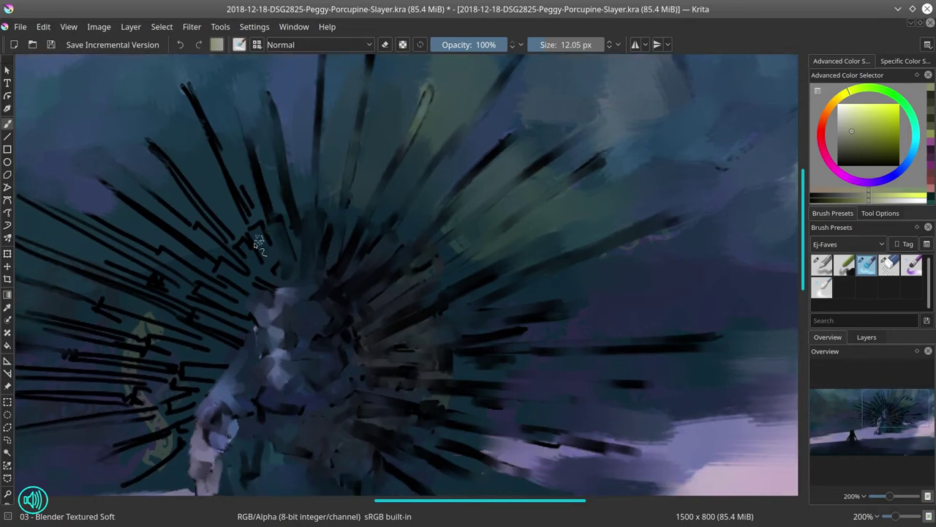
Step: Blend the porcupine's upper-left quills along their length, merging their bases into the fur beside the head
drag(259, 239, 272, 269)
mouse_move(191, 89)
mouse_down()
mouse_move(232, 178)
mouse_move(238, 244)
mouse_move(261, 268)
mouse_up()
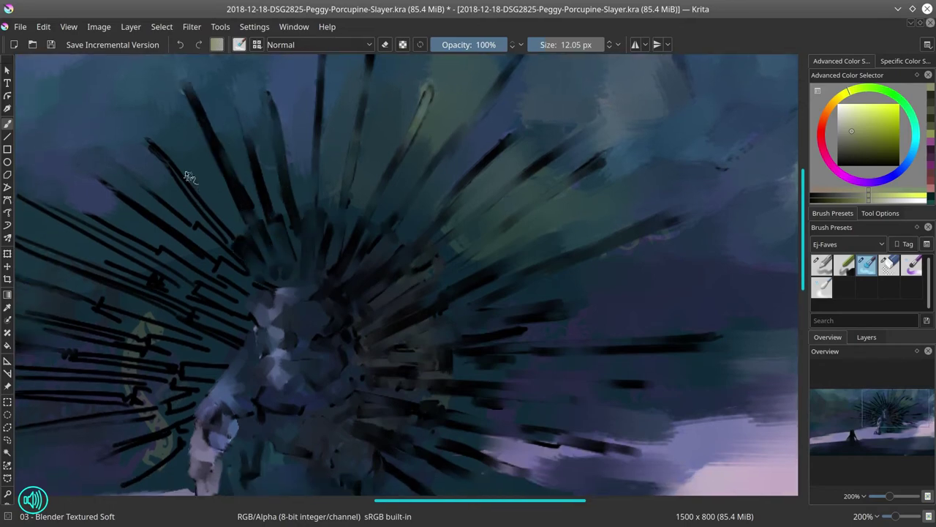
drag(150, 142, 231, 237)
drag(160, 202, 258, 286)
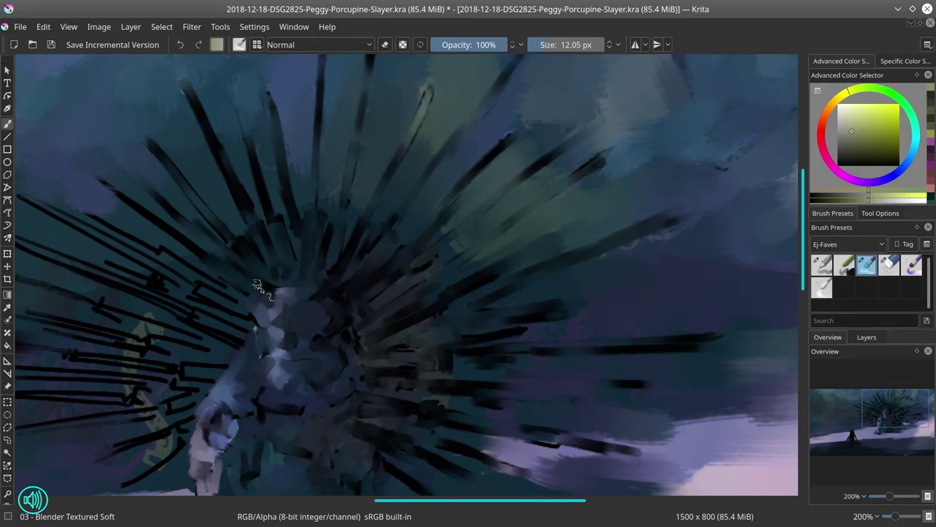
drag(139, 218, 192, 251)
drag(206, 209, 280, 196)
Step: Soften the olive patch and the quill outlines crossing it on the porcupine's left side into the dark background
drag(277, 282, 319, 297)
mouse_move(203, 322)
mouse_down()
mouse_move(240, 330)
mouse_move(330, 299)
mouse_up()
mouse_move(247, 347)
mouse_down()
mouse_move(273, 347)
mouse_move(279, 337)
mouse_up()
drag(249, 318, 285, 327)
drag(204, 334, 226, 340)
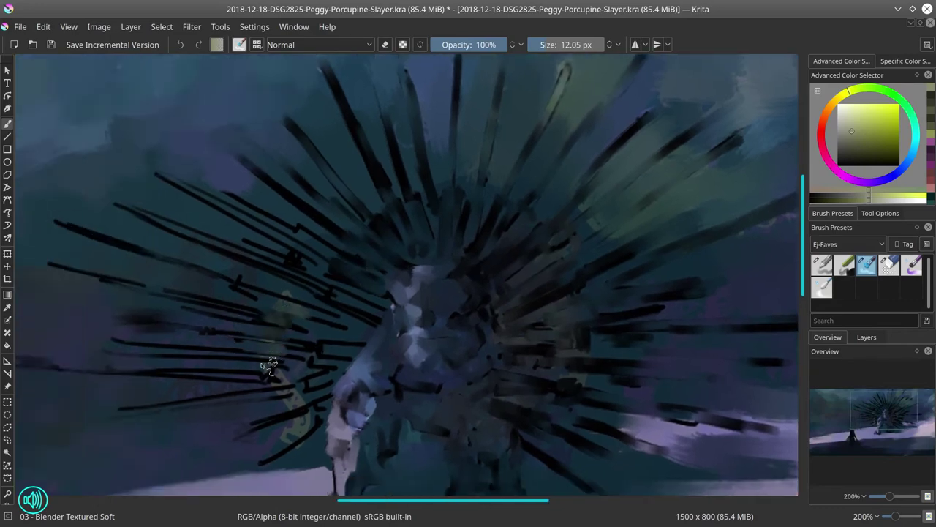
drag(377, 401, 423, 350)
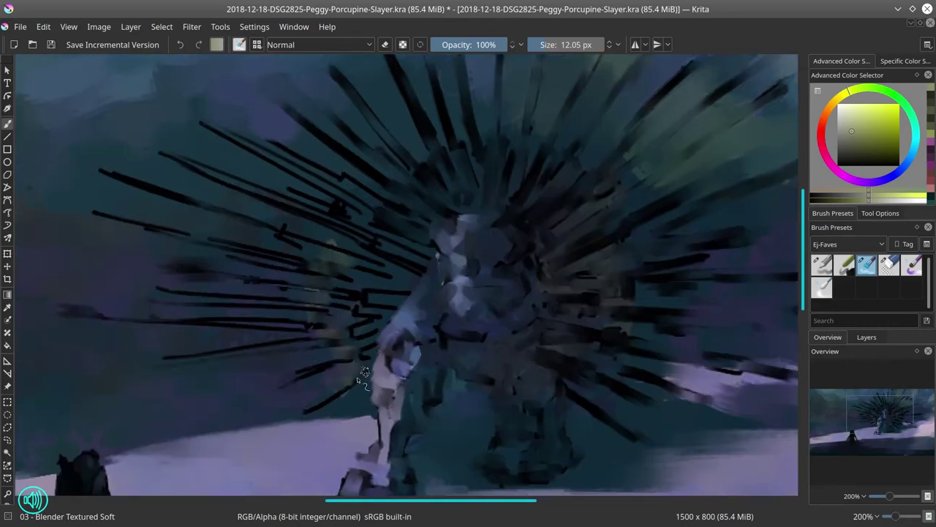
Step: Smear the porcupine's lower-left quills outward and blend the boxy quill bases beside the pale front leg
drag(370, 375, 295, 424)
drag(372, 355, 284, 385)
drag(357, 310, 399, 300)
drag(363, 299, 411, 294)
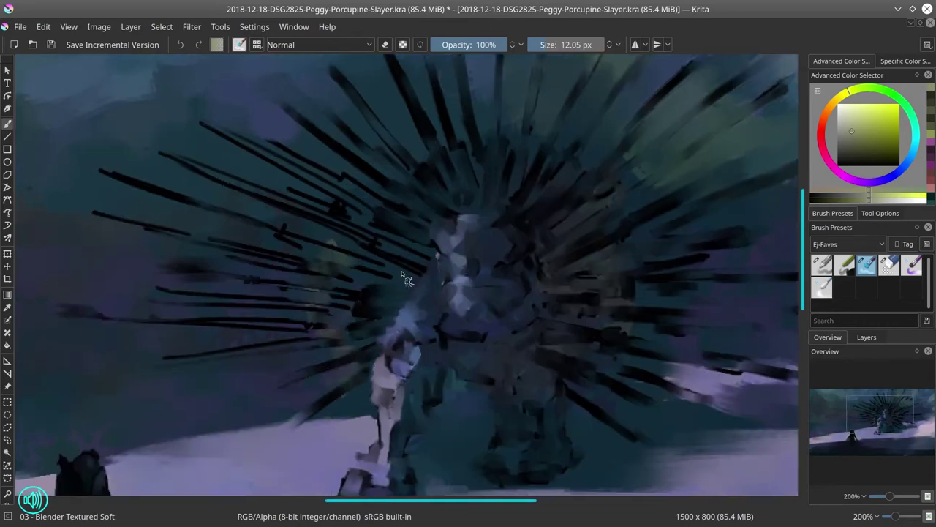
Step: Blend the remaining outlined quills on the porcupine's left side into tapered strokes and return to the whole canvas
mouse_move(377, 253)
mouse_down()
mouse_move(425, 269)
mouse_move(404, 248)
mouse_up()
drag(388, 276, 356, 263)
mouse_move(316, 339)
mouse_down()
mouse_move(167, 359)
mouse_move(333, 328)
mouse_move(180, 299)
mouse_move(358, 291)
mouse_move(247, 252)
mouse_move(207, 222)
mouse_move(280, 221)
mouse_move(176, 161)
mouse_move(382, 215)
mouse_up()
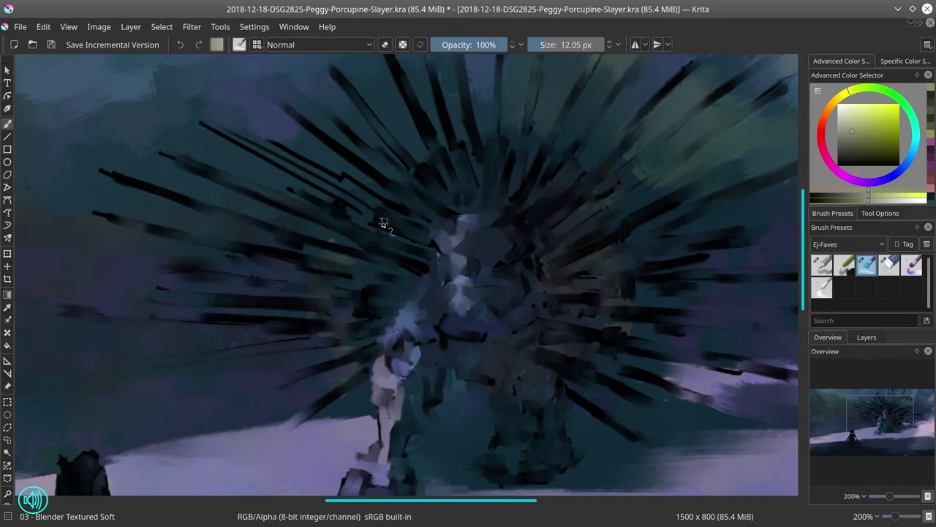
drag(217, 136, 359, 184)
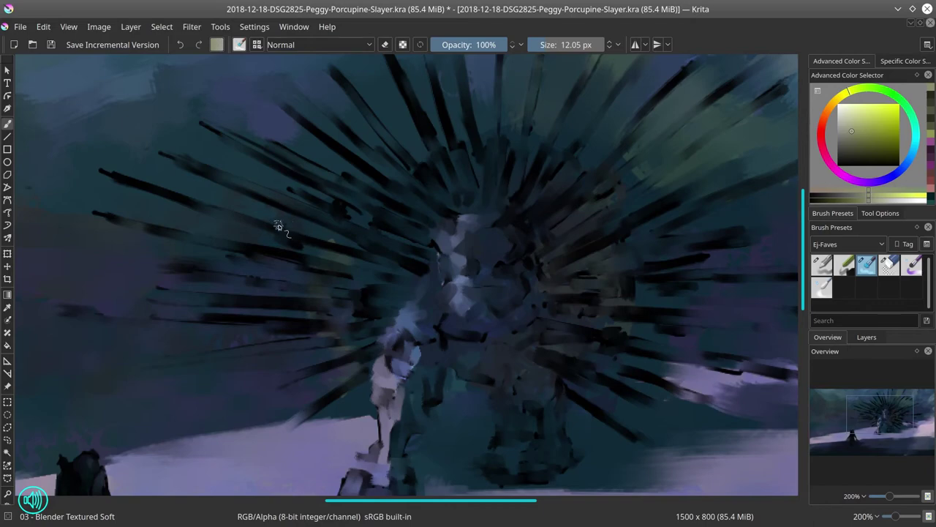
drag(556, 226, 569, 292)
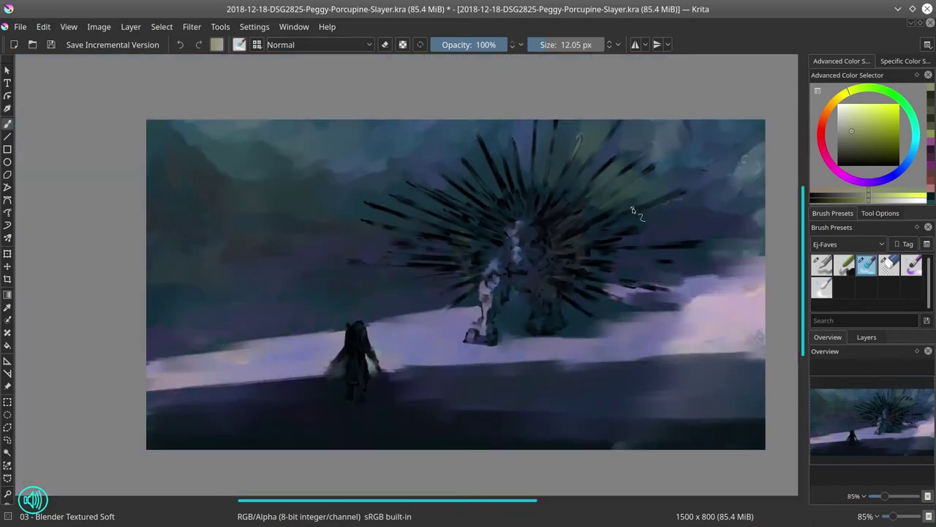
Step: Paint thin dark red strokes across the hillside above Peggy with the Basic-4 Flow Opacity brush at 8.17 px
click(823, 265)
click(849, 155)
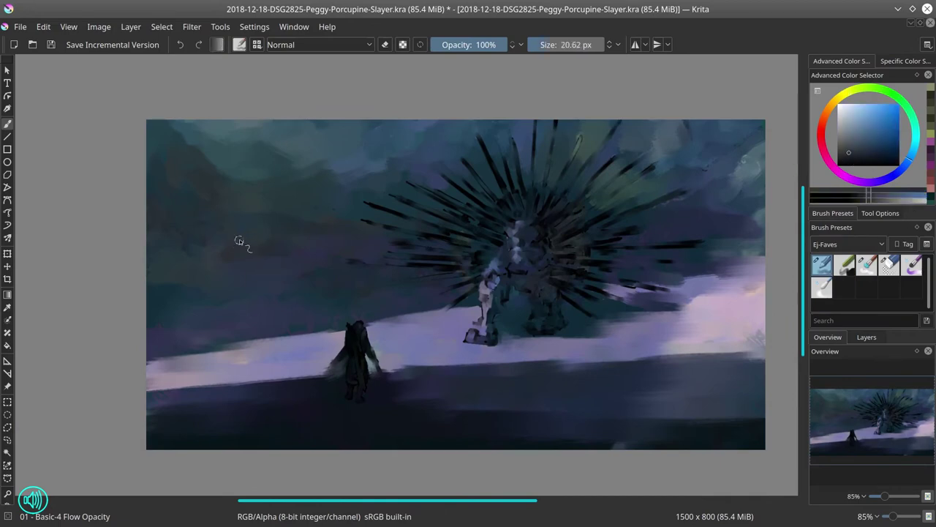
click(821, 144)
click(859, 157)
drag(249, 246, 251, 256)
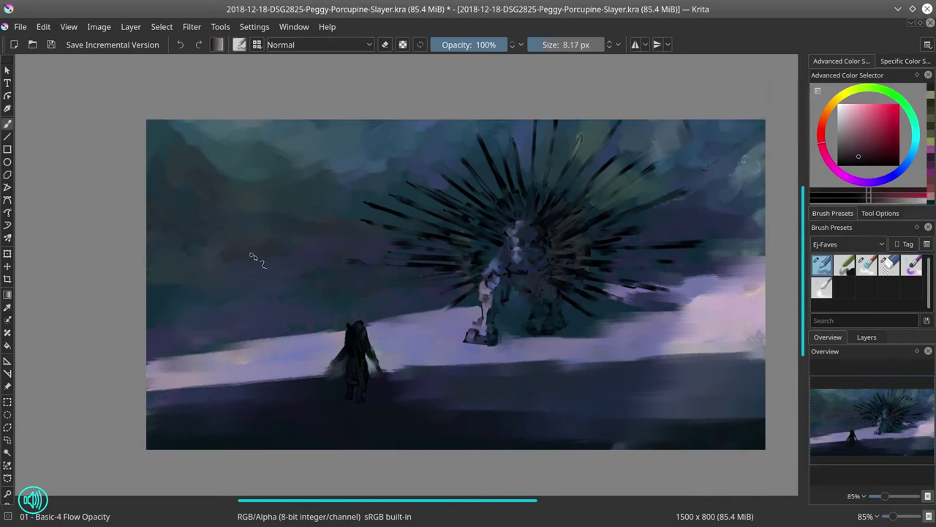
drag(180, 291, 225, 293)
drag(244, 291, 257, 286)
Step: Add pale contour lines on the hillside and soft blue strokes in the clouds above it using colours sampled from the painting
ctrl+click(271, 196)
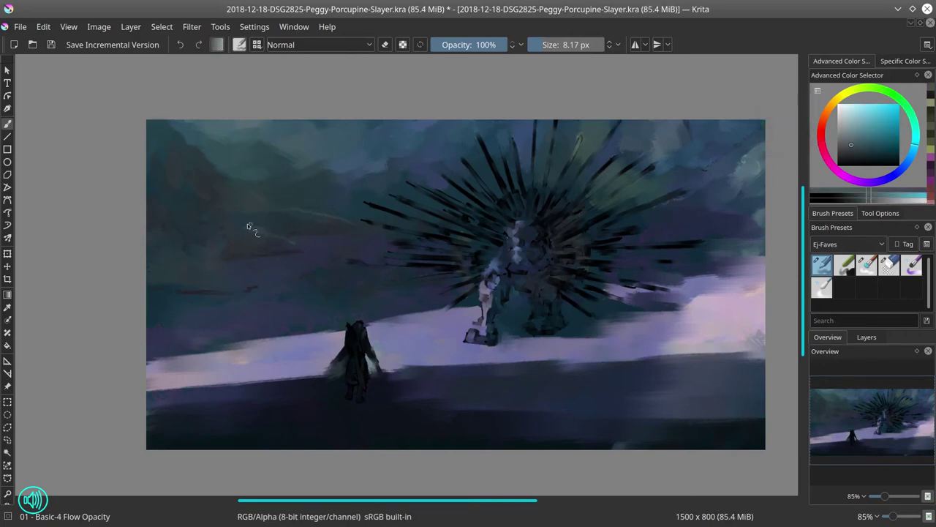
ctrl+click(328, 174)
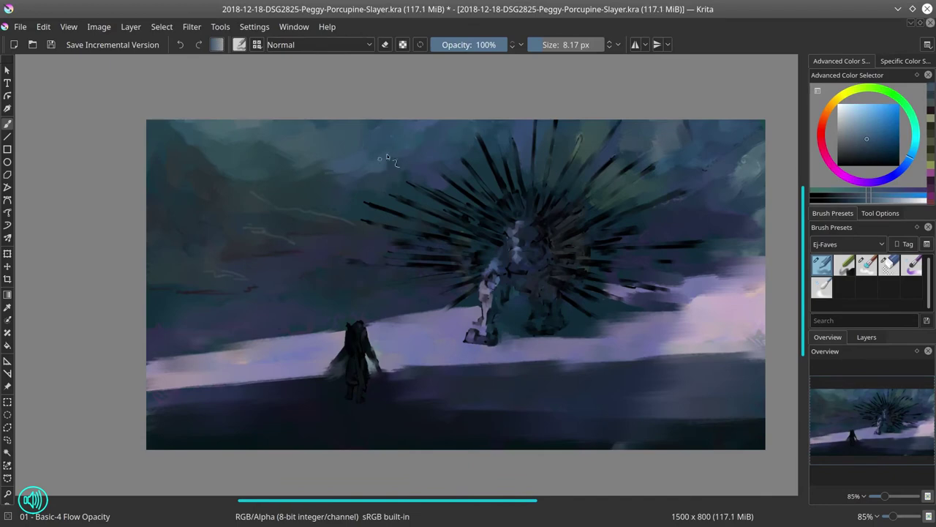
drag(379, 173, 437, 151)
ctrl+click(348, 159)
ctrl+click(331, 149)
drag(314, 155, 261, 179)
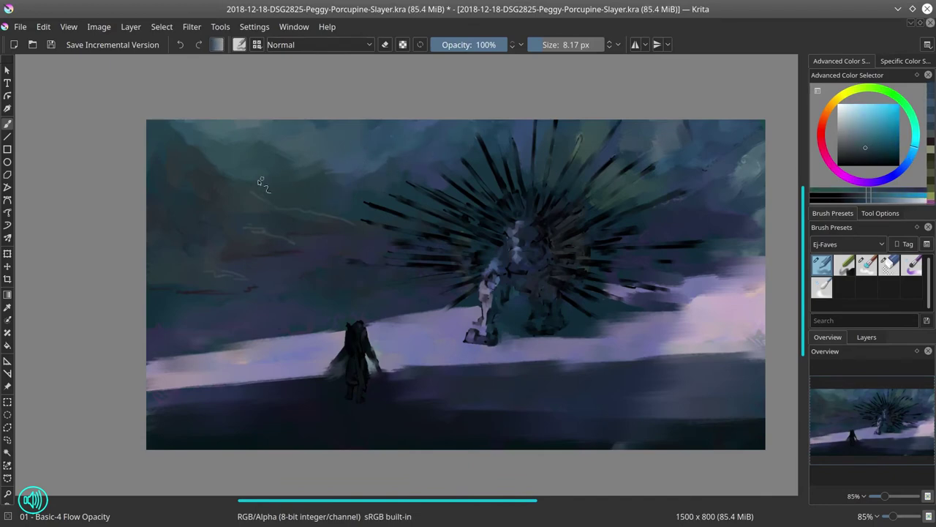
Step: Touch up the sky between the upright quills with sampled blues, using the brush at 18.07 px
ctrl+click(654, 213)
drag(675, 139, 681, 140)
ctrl+click(533, 172)
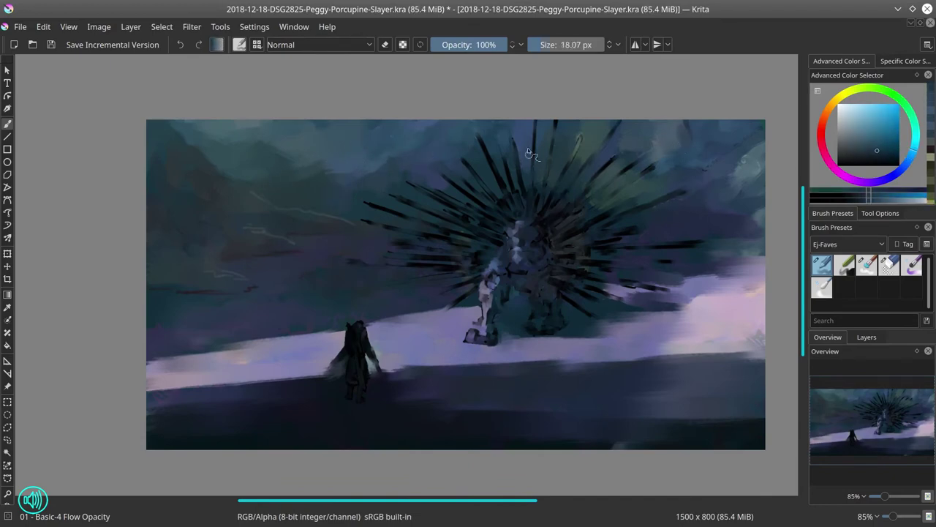
drag(528, 148, 531, 175)
ctrl+click(528, 135)
drag(528, 135, 543, 125)
ctrl+click(531, 125)
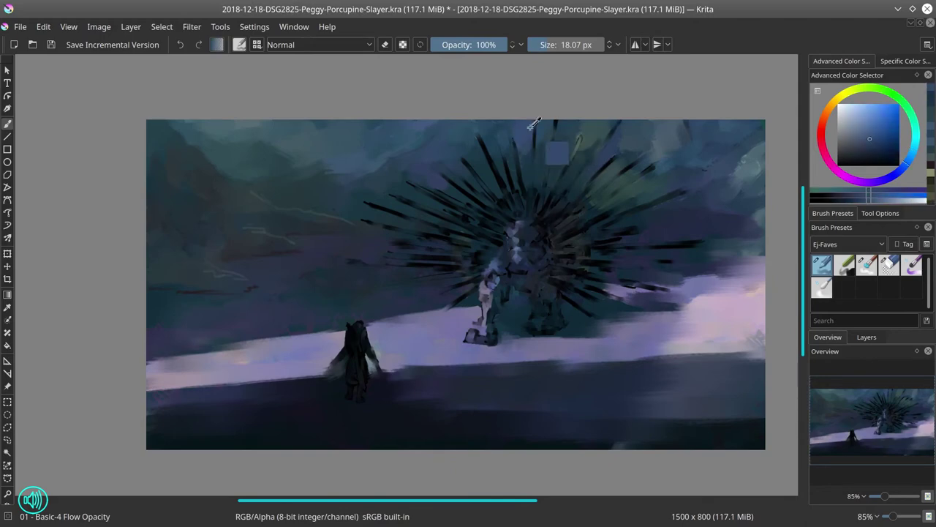
Step: Paint sampled background colours into the gaps between the upper-left quills and around their tips
ctrl+click(458, 183)
drag(458, 183, 482, 163)
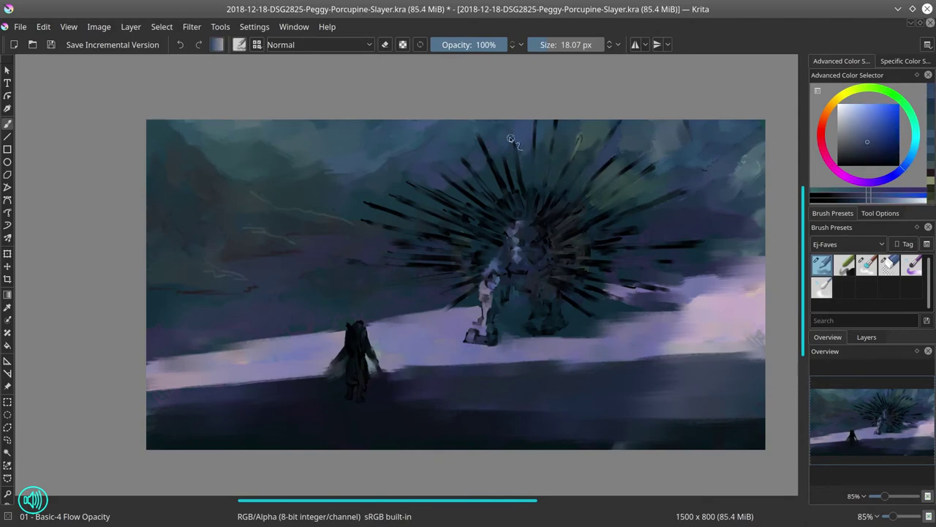
ctrl+click(481, 177)
ctrl+click(441, 195)
drag(430, 184, 411, 193)
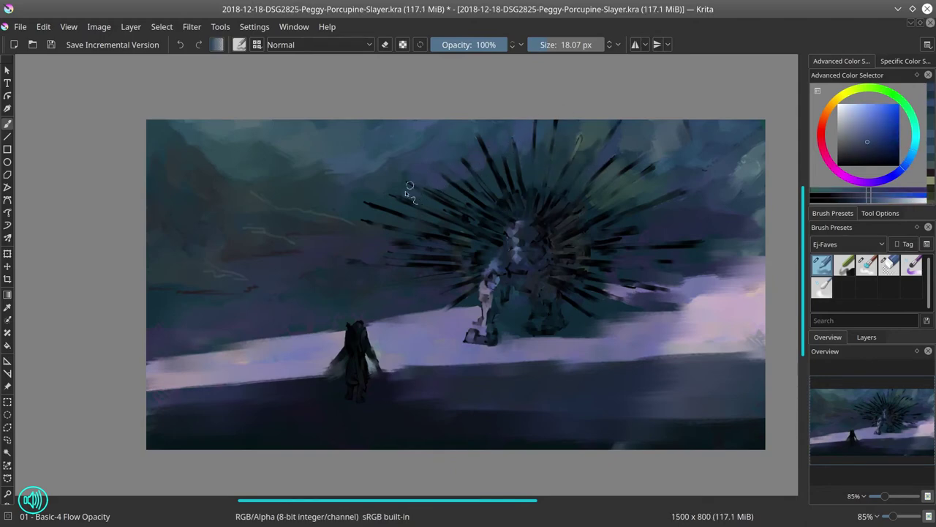
Step: Cover the yellow-green glow among the upper-right quills with dark teal and even out the sky beside their tips
ctrl+click(581, 188)
drag(594, 183, 583, 199)
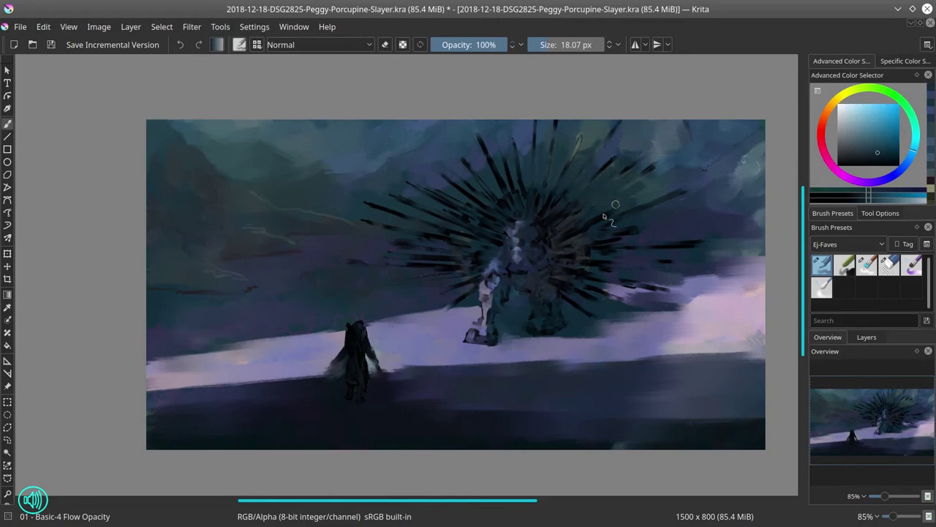
ctrl+click(677, 169)
ctrl+click(677, 172)
mouse_move(662, 169)
mouse_down()
mouse_move(736, 150)
mouse_move(690, 169)
mouse_up()
ctrl+click(688, 168)
Step: Refine the clouds and hills near the canvas's right edge with sampled dark blues, using the brush at 15.51 px
key(bracketleft)
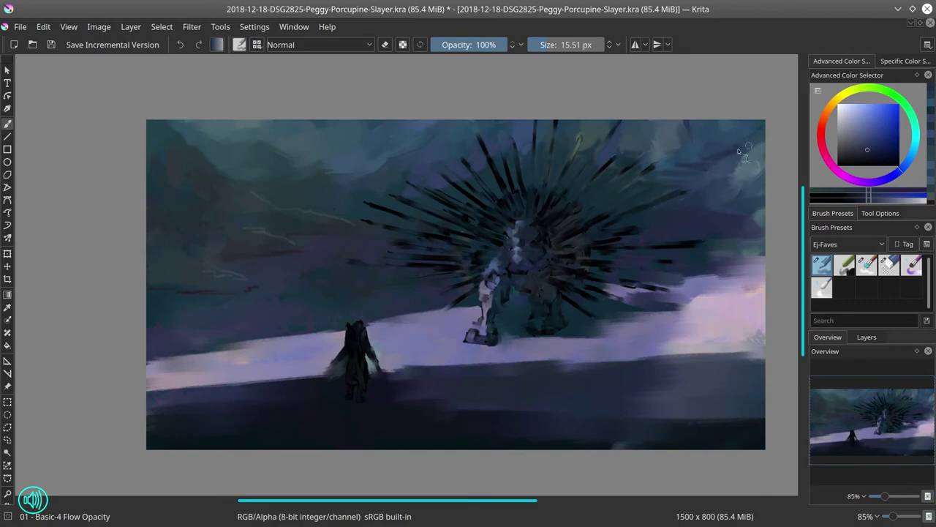
ctrl+click(756, 141)
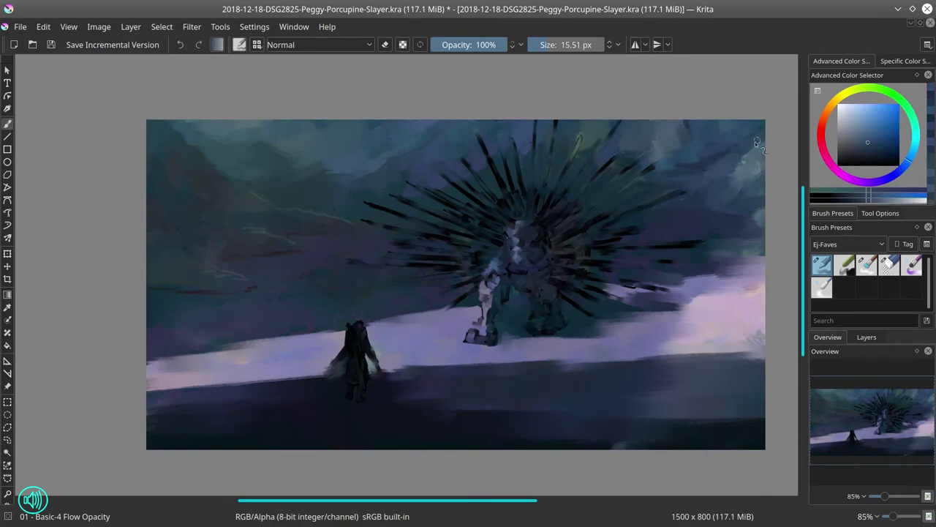
ctrl+click(738, 208)
drag(738, 208, 747, 202)
ctrl+click(746, 222)
ctrl+click(712, 247)
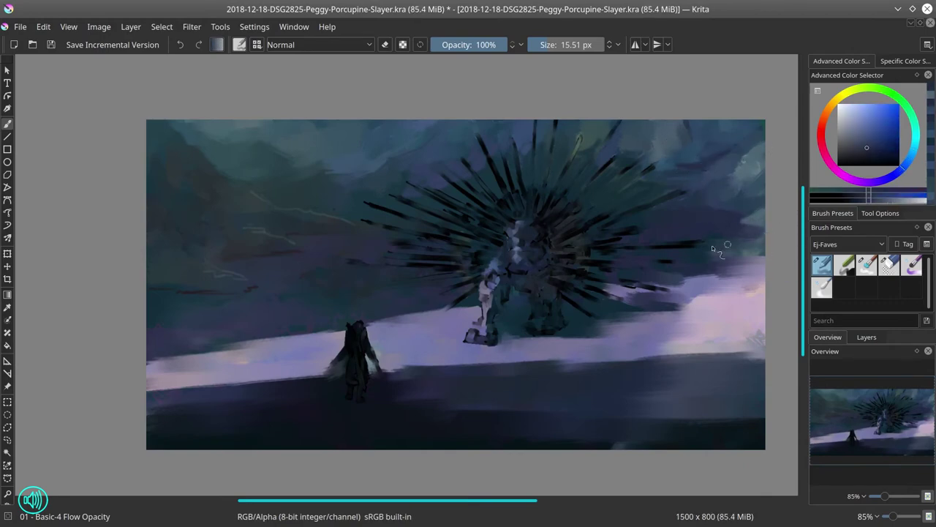
Step: Repaint the edges of the snow below the right-hand quills and along the foreground shadow with sampled colours
ctrl+click(695, 286)
drag(686, 280, 653, 288)
ctrl+click(668, 370)
mouse_move(669, 368)
mouse_down()
mouse_move(777, 353)
mouse_move(701, 354)
mouse_up()
Step: Clean up the pale halo around Peggy's hands and the snow's shadow edge beside her with sampled colours
ctrl+click(345, 360)
ctrl+click(403, 375)
ctrl+click(388, 364)
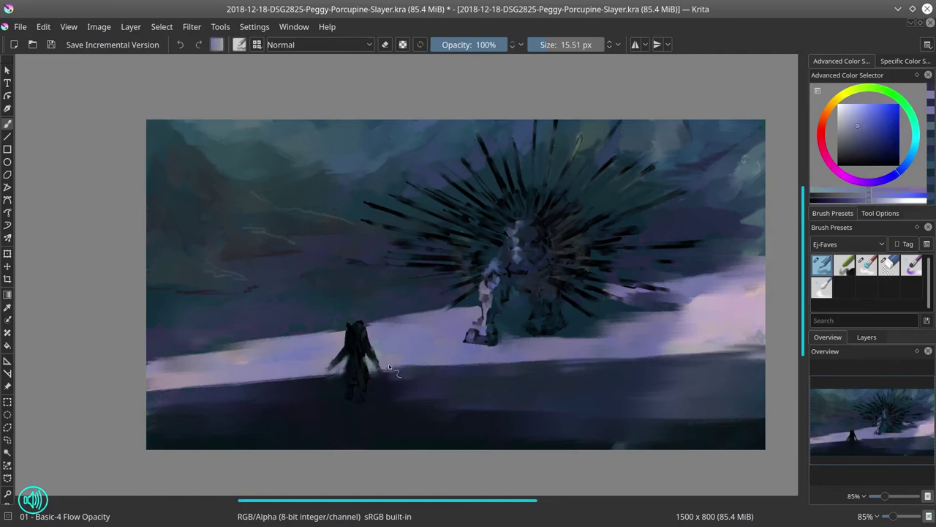
drag(390, 370, 512, 365)
ctrl+click(596, 349)
ctrl+click(343, 313)
drag(322, 357, 345, 340)
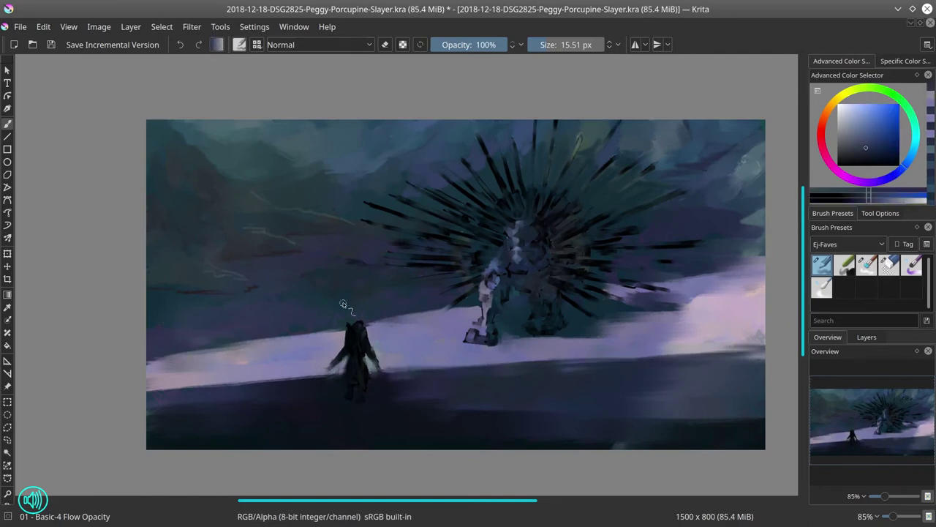
Step: Paint broad sampled dark blue strokes across the foreground shadow with the brush at 27.52 px
ctrl+click(453, 399)
mouse_move(431, 403)
mouse_down()
mouse_move(490, 405)
mouse_move(451, 422)
mouse_up()
ctrl+click(598, 401)
drag(633, 420, 740, 428)
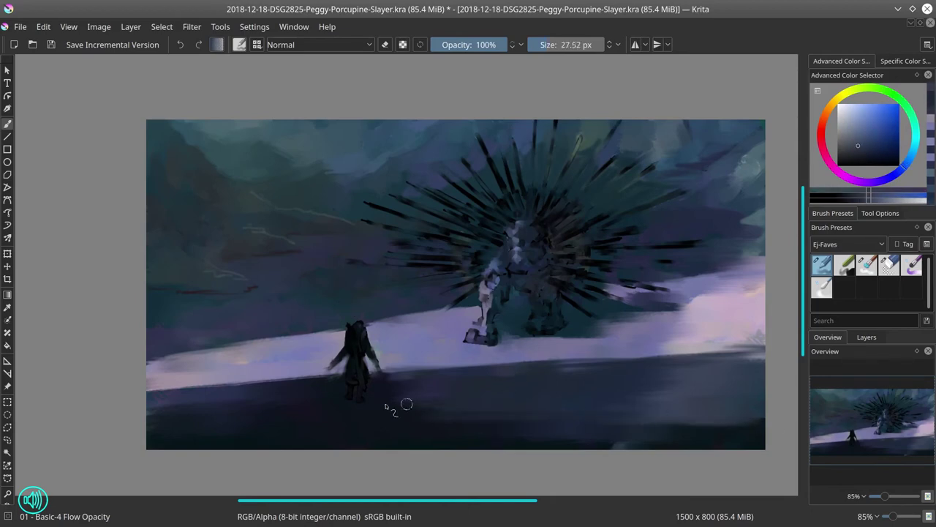
ctrl+click(173, 400)
drag(176, 403, 276, 411)
ctrl+click(204, 413)
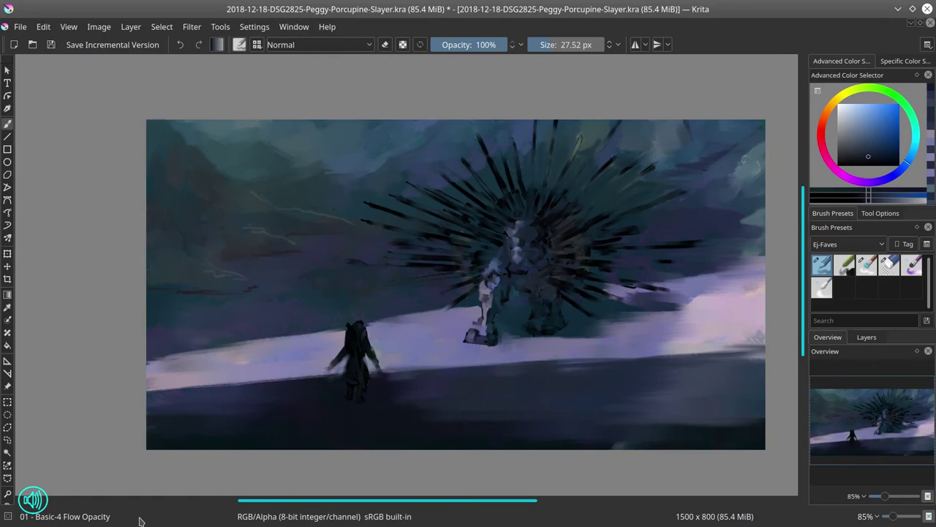
Step: Add dark quills between the existing ones on the porcupine's upper right and above its head at 9.80 px
scroll(599, 263, up, 2)
mouse_move(623, 216)
mouse_down()
mouse_move(615, 255)
mouse_move(564, 274)
mouse_up()
ctrl+click(602, 257)
drag(548, 284, 550, 271)
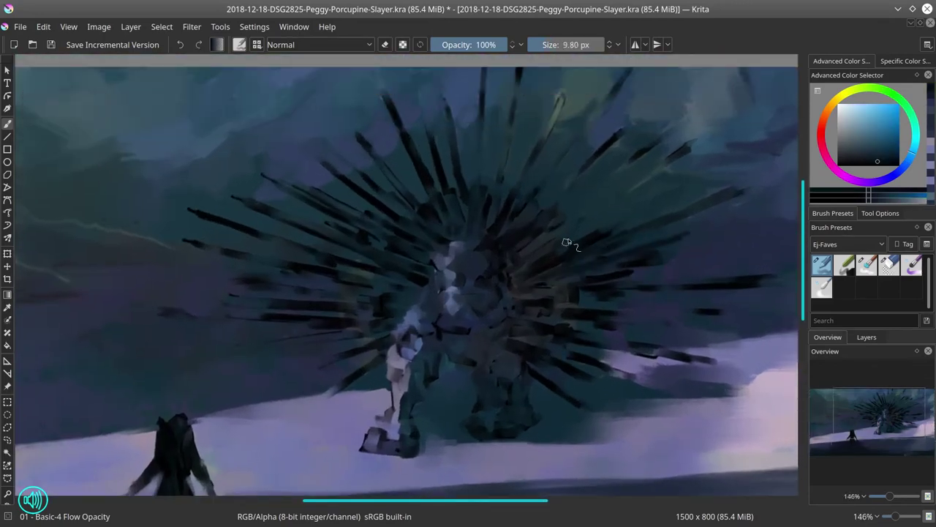
drag(559, 220, 611, 184)
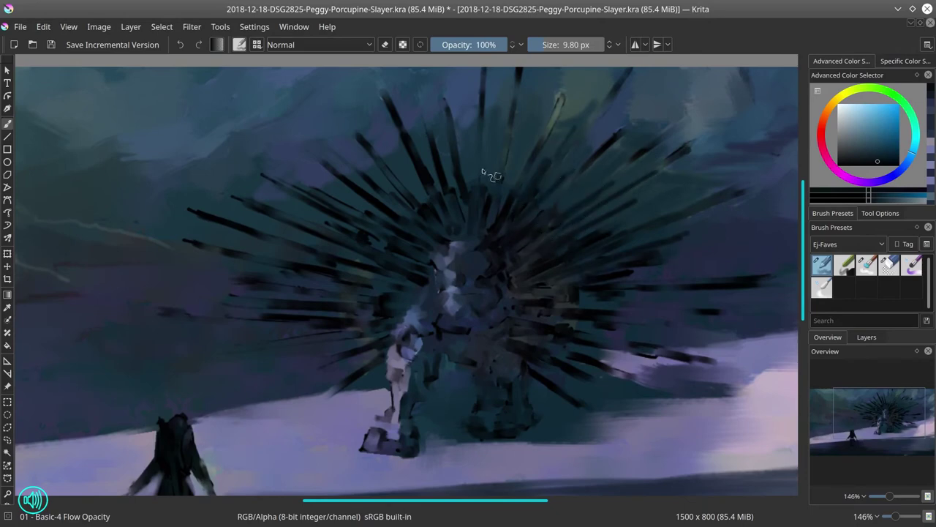
drag(503, 197, 496, 138)
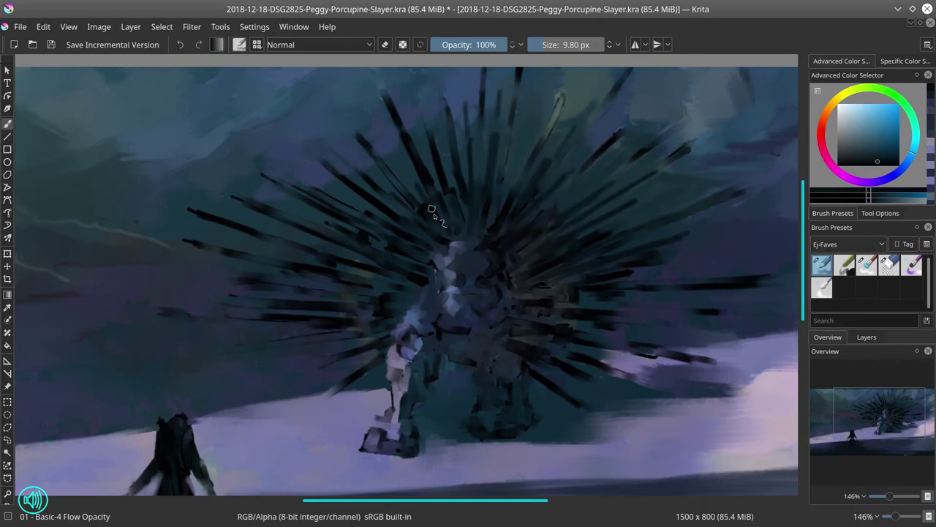
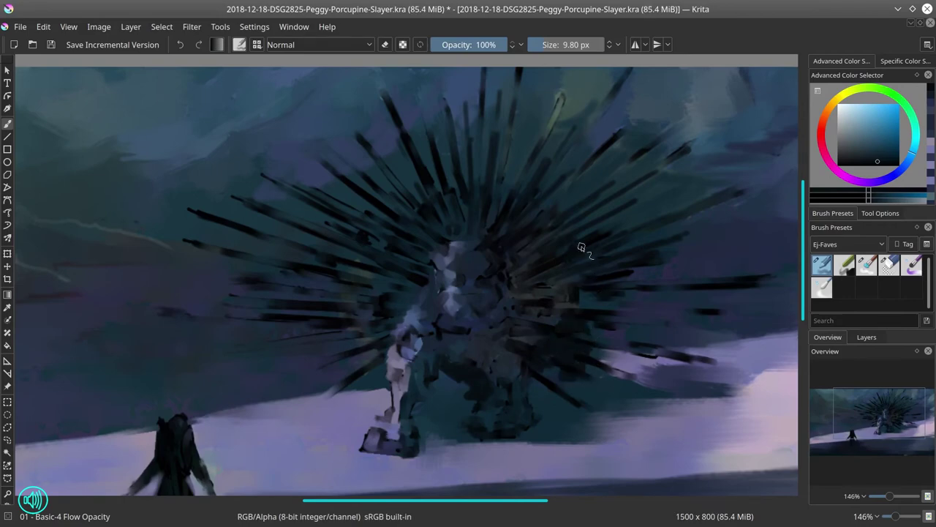
Step: Paint sampled background colours around the leftmost quill tips, covering the loose smear beyond the lower-left quills
ctrl+click(196, 219)
drag(197, 221, 215, 240)
ctrl+click(203, 239)
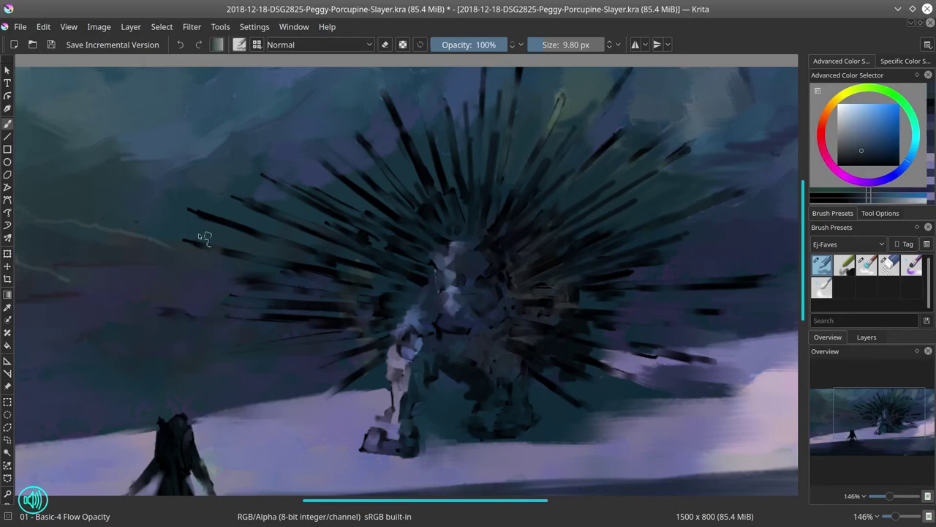
ctrl+click(196, 304)
mouse_move(163, 308)
mouse_down()
mouse_move(199, 309)
mouse_move(166, 313)
mouse_up()
ctrl+click(209, 319)
Step: Redraw the long thin quills on the porcupine's lower left with sampled near-black, reducing the brush to 6.12 px
ctrl+click(272, 318)
ctrl+click(267, 319)
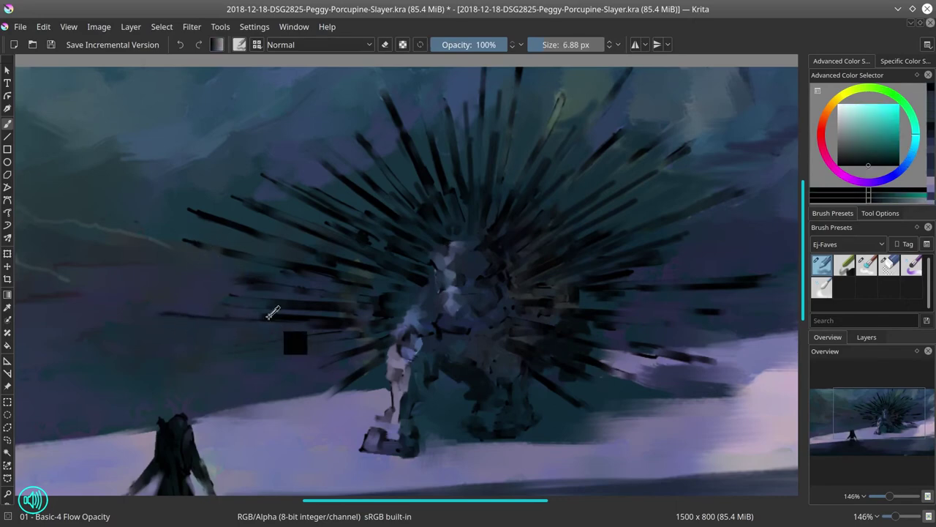
mouse_move(259, 317)
mouse_down()
mouse_move(174, 314)
mouse_move(212, 312)
mouse_up()
ctrl+click(223, 324)
ctrl+click(208, 318)
ctrl+click(307, 326)
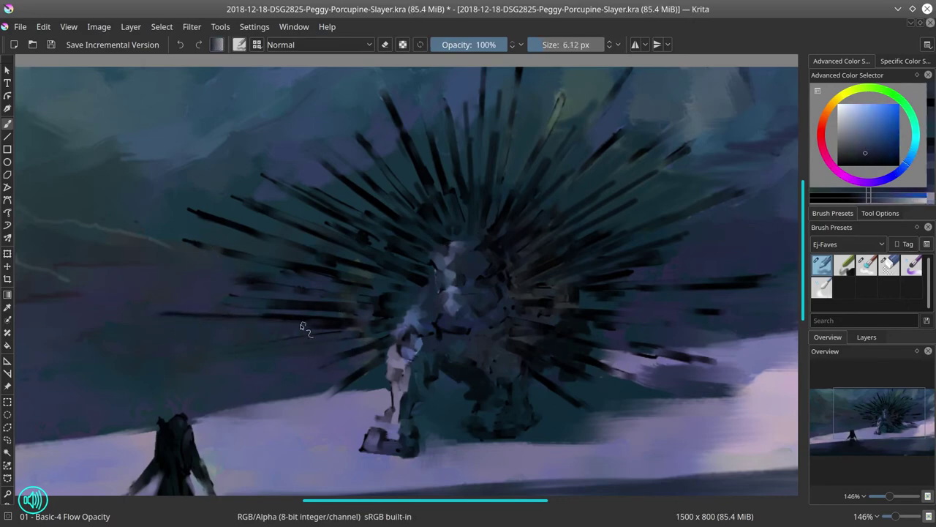
ctrl+click(361, 322)
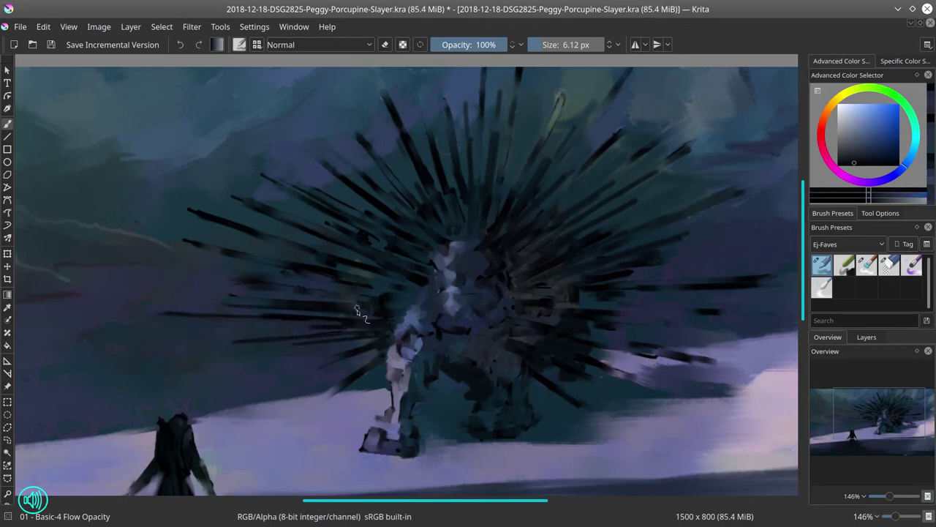
Step: Add thin sampled dark strokes among the porcupine's left quills at 6.12 px, touching up the area near the shoulder and one upper-left tip
mouse_move(401, 309)
mouse_down()
mouse_move(207, 299)
mouse_move(261, 288)
mouse_move(323, 306)
mouse_move(249, 281)
mouse_move(340, 316)
mouse_move(316, 294)
mouse_move(384, 298)
mouse_move(315, 292)
mouse_move(228, 241)
mouse_move(302, 257)
mouse_move(395, 257)
mouse_up()
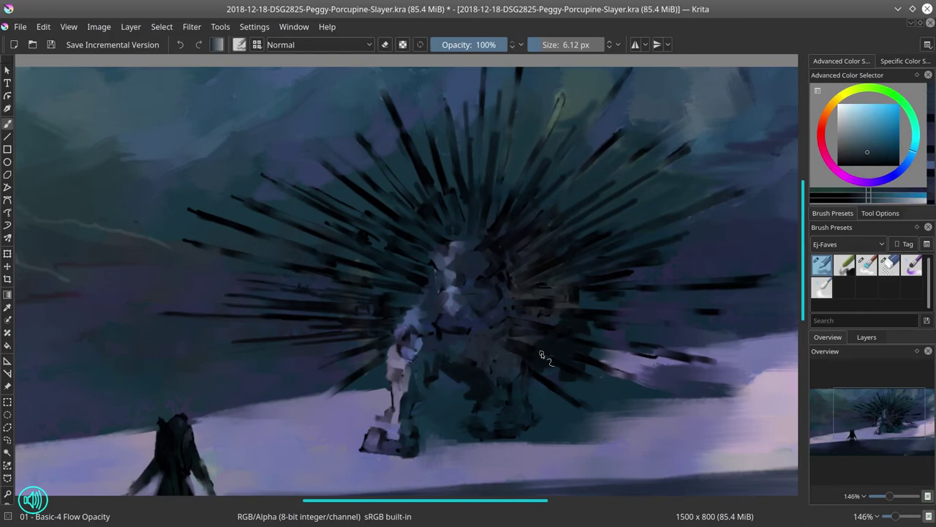
ctrl+click(466, 353)
drag(393, 282, 378, 267)
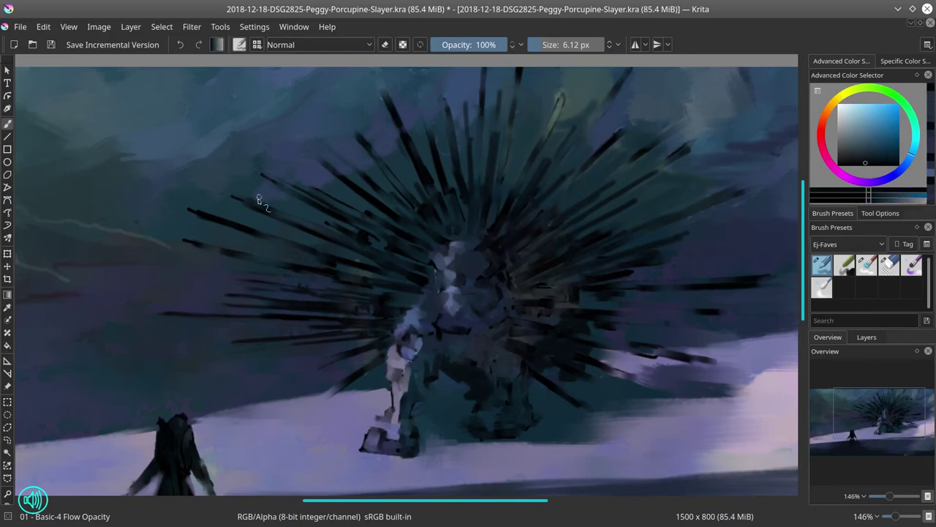
ctrl+click(256, 205)
drag(237, 204, 242, 200)
click(402, 296)
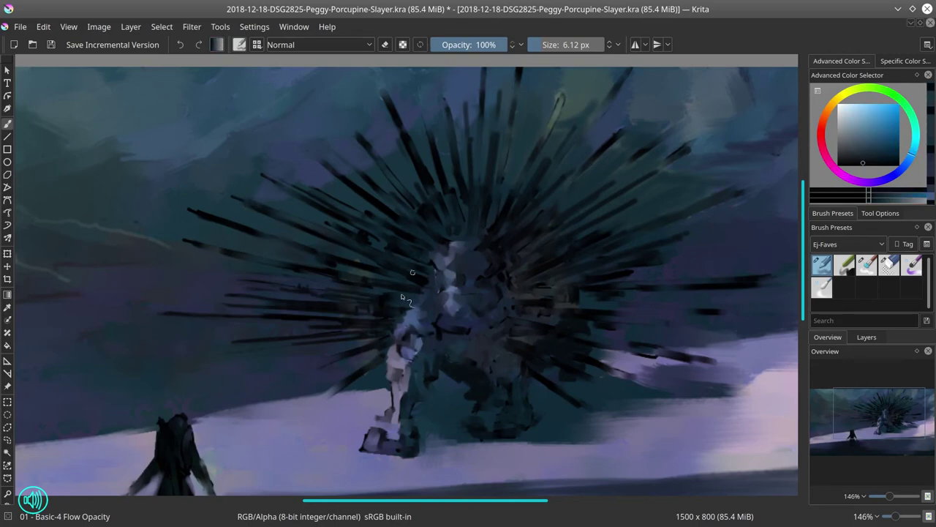
Step: Extend and sharpen the upper-left quill tips with sampled dark tones, retouching the gaps between them in background blue
ctrl+click(357, 137)
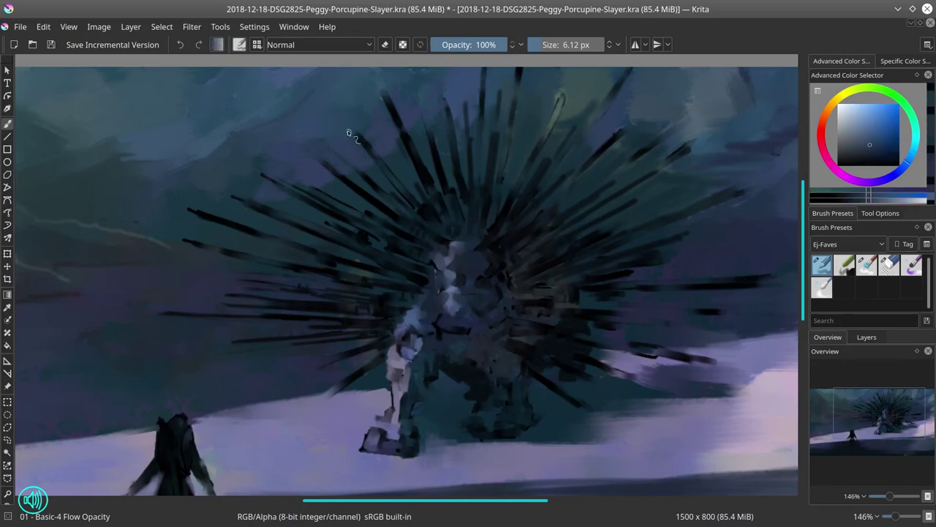
drag(359, 139, 346, 120)
ctrl+click(356, 167)
drag(354, 164, 332, 146)
ctrl+click(407, 142)
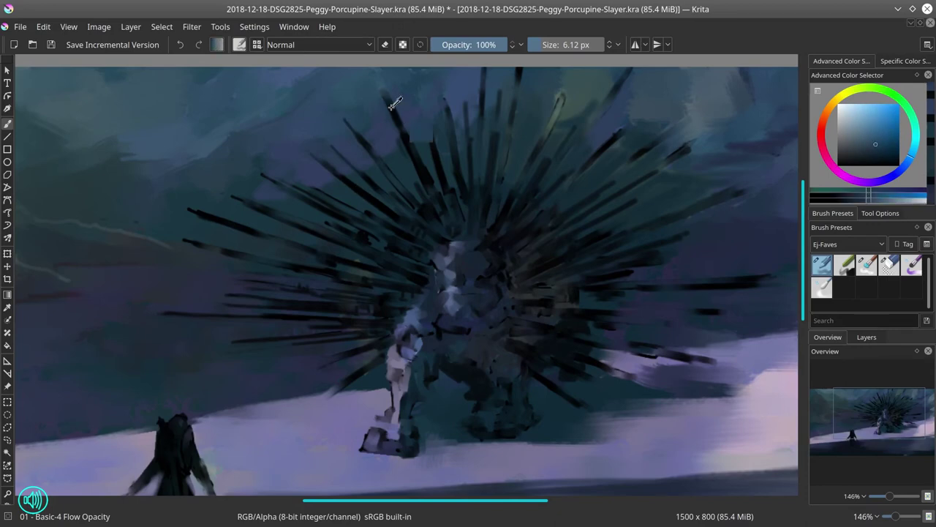
drag(395, 107, 376, 79)
ctrl+click(401, 148)
ctrl+click(399, 138)
ctrl+click(416, 180)
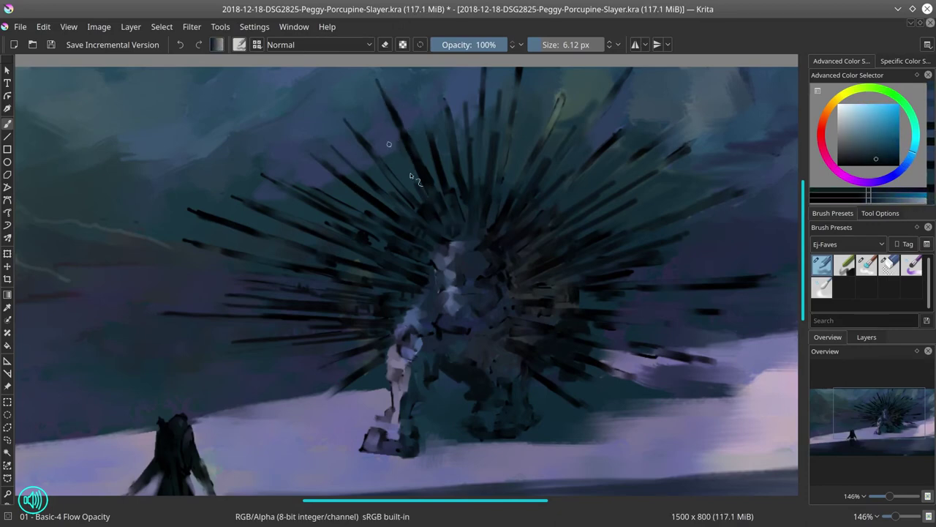
mouse_move(414, 178)
mouse_down()
mouse_move(388, 137)
mouse_move(421, 112)
mouse_up()
ctrl+click(384, 139)
ctrl+click(441, 143)
Step: Draw long dark quills over the yellowish patch above the porcupine's head and fill in the quill bases beside them
drag(567, 153, 527, 203)
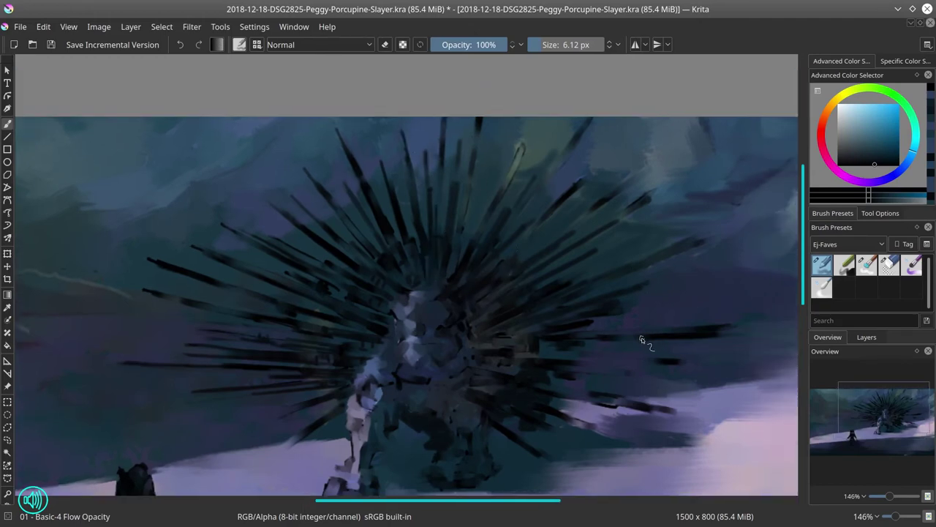
mouse_move(529, 132)
mouse_down()
mouse_move(484, 227)
mouse_move(466, 224)
mouse_up()
drag(478, 148, 468, 202)
ctrl+click(540, 142)
drag(532, 133, 518, 163)
ctrl+click(476, 256)
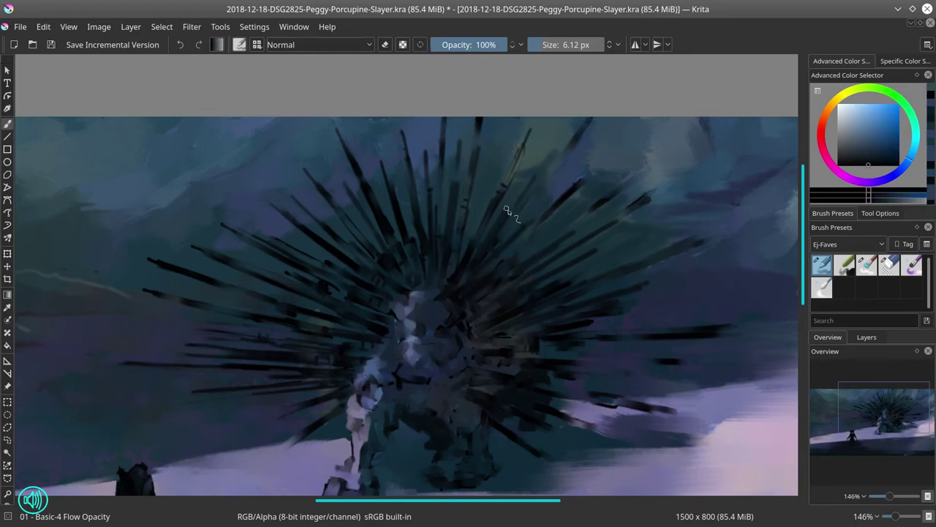
drag(508, 209, 480, 252)
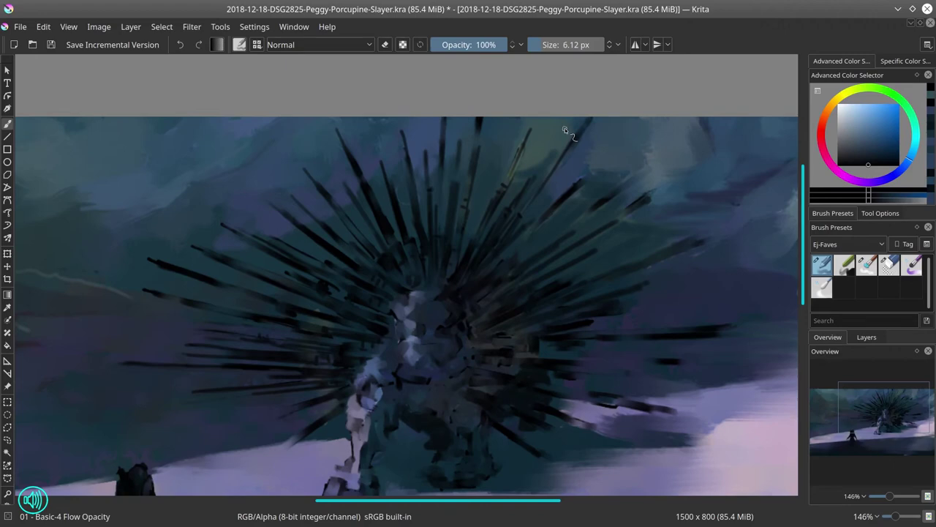
Step: Draw fine dark quills on the porcupine's upper right at 3.75 px and trim their tips with sampled sky colour
scroll(548, 204, down, 5)
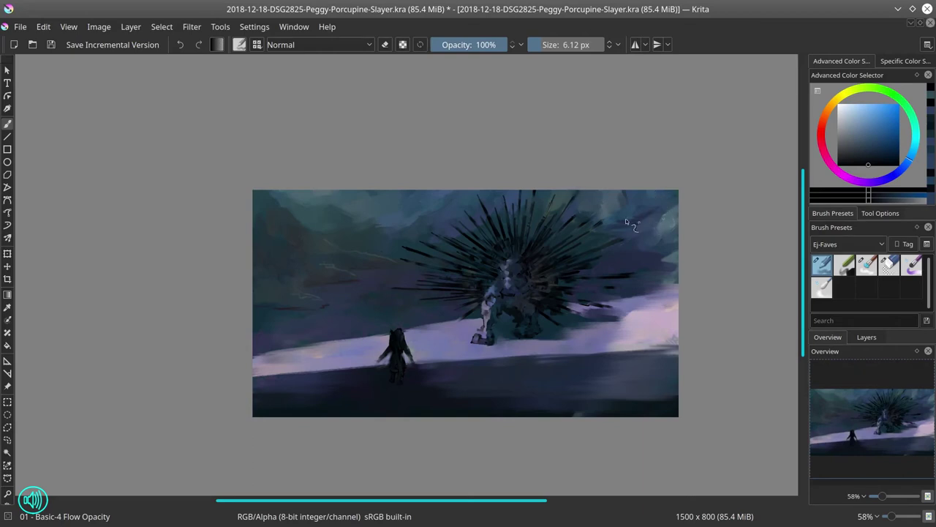
scroll(625, 218, up, 5)
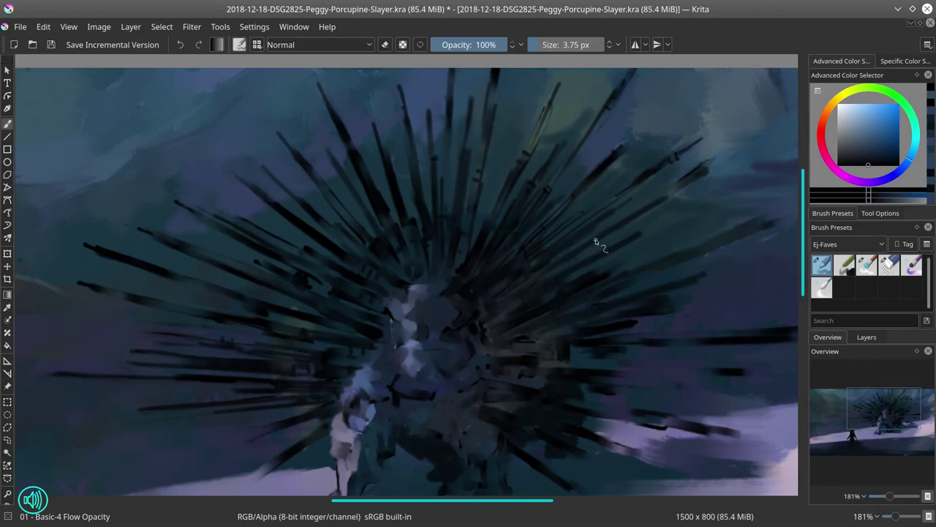
ctrl+click(524, 362)
drag(700, 201, 588, 258)
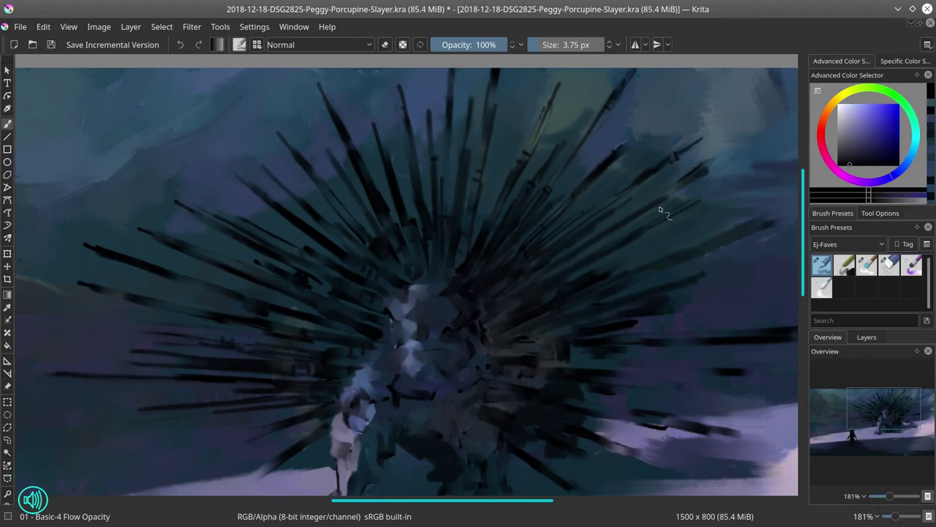
ctrl+click(720, 155)
mouse_move(713, 162)
mouse_down()
mouse_move(720, 156)
mouse_move(669, 187)
mouse_up()
ctrl+click(699, 176)
ctrl+click(717, 167)
drag(717, 168, 615, 190)
Step: Clean the edge of the long upper-right quill with sampled background blue and rework the quills below it at about 5.2 px
ctrl+click(622, 278)
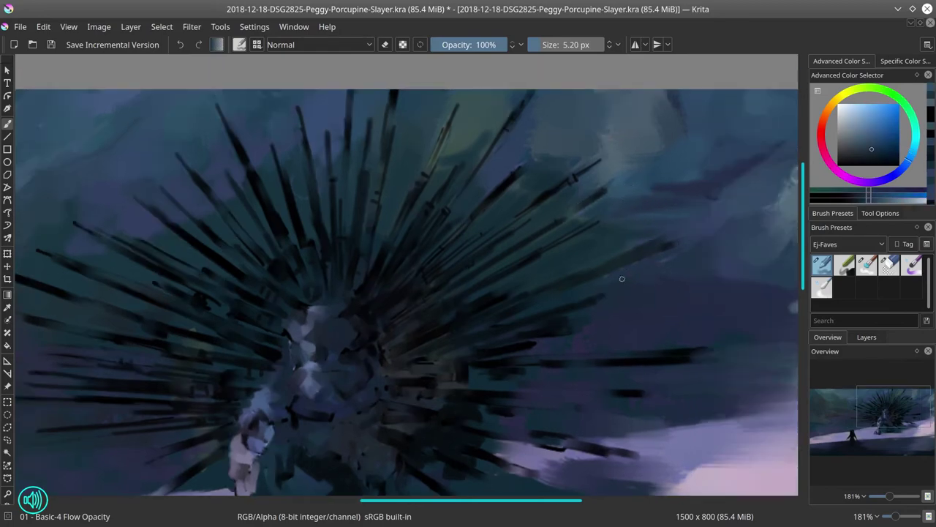
drag(625, 280, 692, 240)
ctrl+click(669, 247)
ctrl+click(581, 266)
ctrl+click(522, 305)
drag(581, 266, 494, 294)
drag(494, 294, 528, 281)
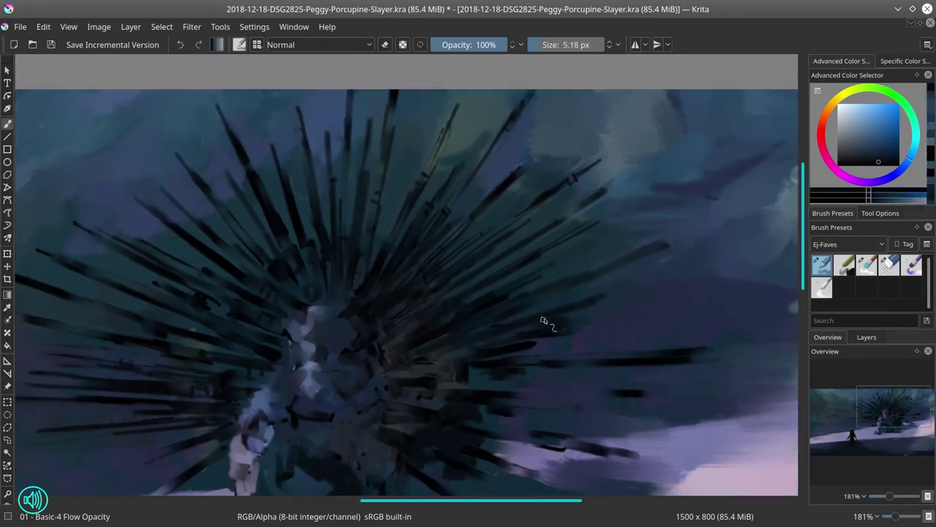
Step: Add thin dark quills along the porcupine's right side at 5.18 px, including a long nearly horizontal one with a tapered tip
ctrl+click(434, 352)
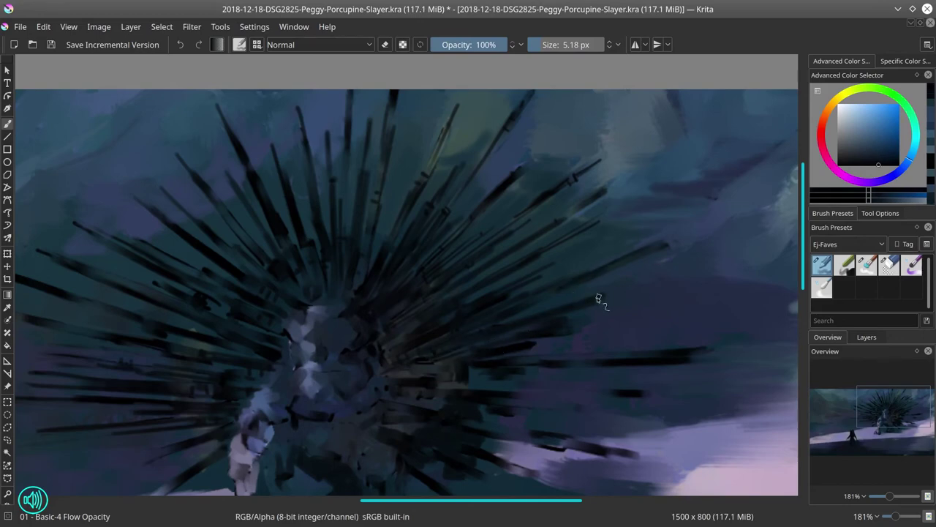
drag(604, 307, 512, 355)
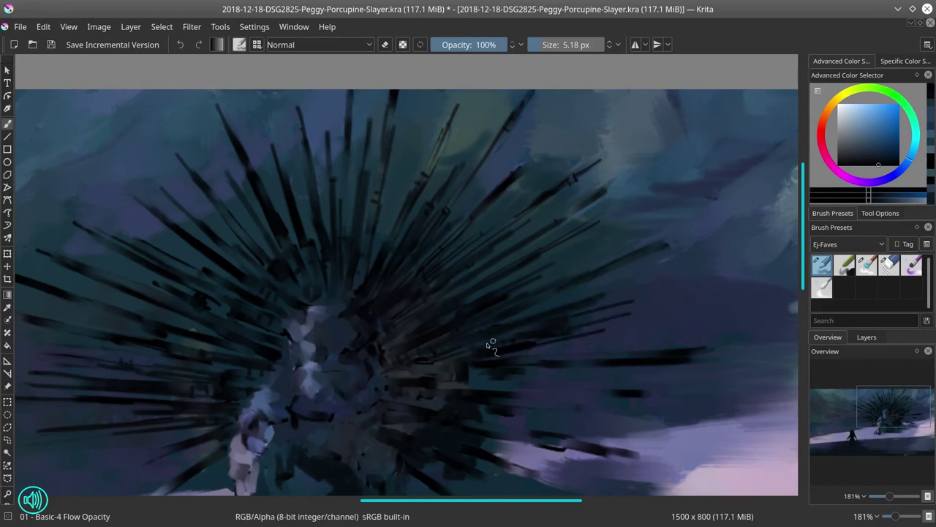
ctrl+click(422, 382)
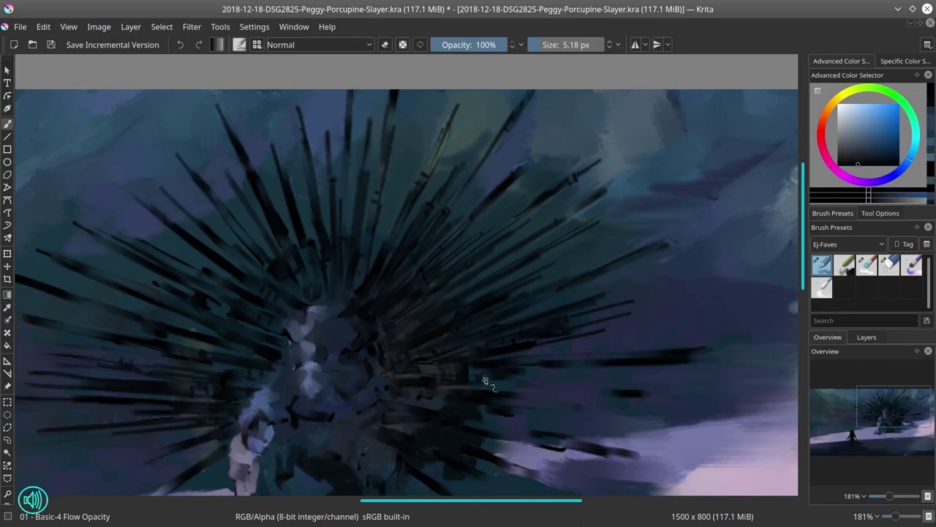
mouse_move(516, 360)
mouse_down()
mouse_move(721, 343)
mouse_move(669, 350)
mouse_move(695, 363)
mouse_move(700, 347)
mouse_up()
ctrl+click(664, 360)
ctrl+click(663, 348)
ctrl+click(665, 365)
ctrl+click(665, 362)
ctrl+click(723, 357)
ctrl+click(588, 387)
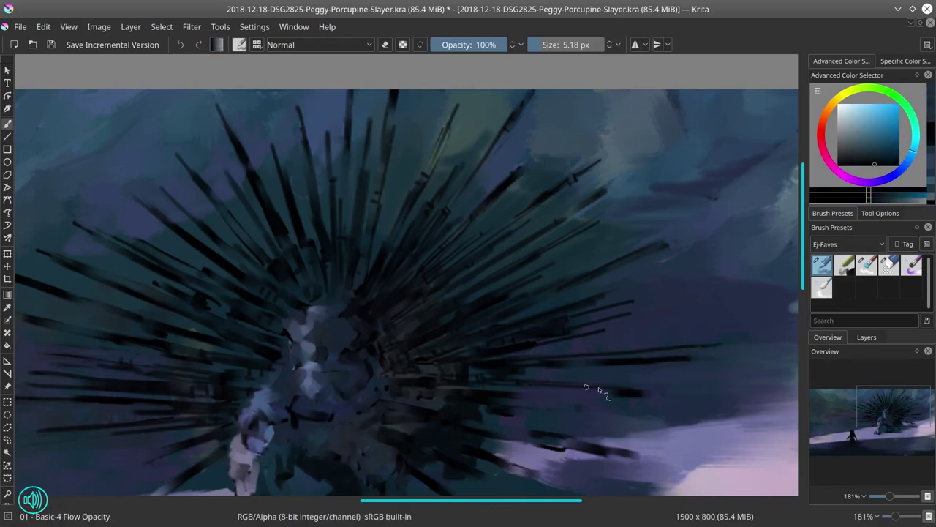
Step: Redraw the shorter horizontal quills on the middle right with sampled dark teal and darken their bases
drag(560, 383, 669, 393)
drag(514, 396, 640, 394)
ctrl+click(564, 405)
drag(579, 408, 535, 353)
mouse_move(489, 382)
mouse_down()
mouse_move(521, 383)
mouse_move(417, 356)
mouse_up()
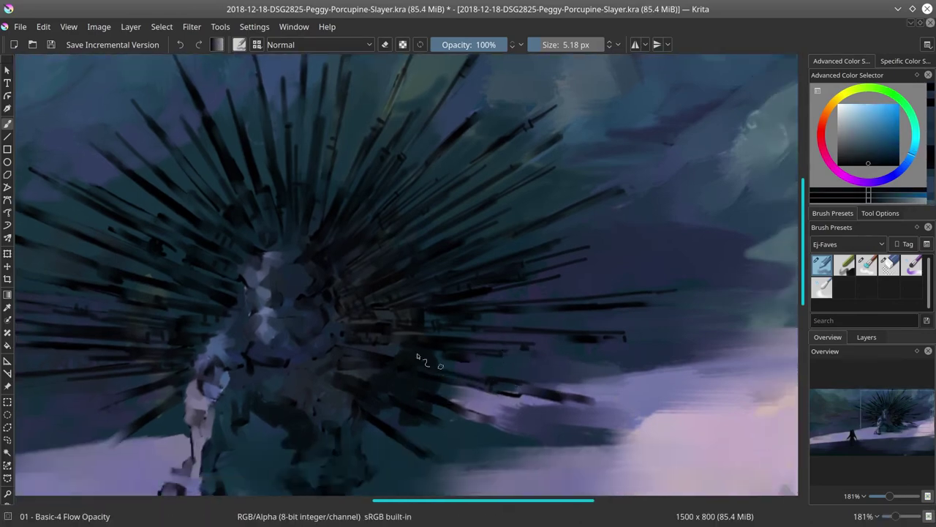
Step: Taper and lengthen the lower-right quills crossing the snow using sampled near-black and lavender snow colours at 5.18 px
ctrl+click(596, 412)
mouse_move(601, 407)
mouse_down()
mouse_move(562, 404)
mouse_move(557, 392)
mouse_move(620, 405)
mouse_up()
ctrl+click(596, 390)
ctrl+click(542, 394)
ctrl+click(439, 399)
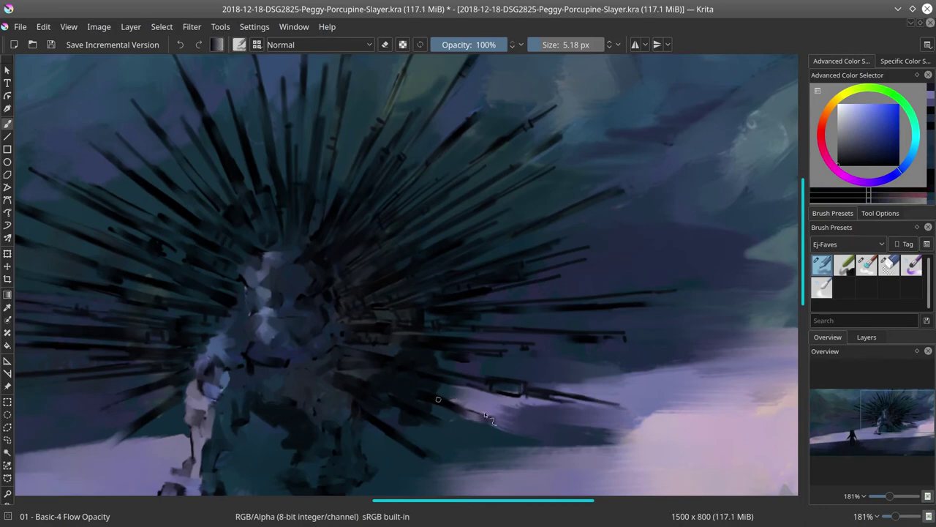
mouse_move(439, 399)
mouse_down()
mouse_move(519, 427)
mouse_move(492, 422)
mouse_up()
drag(497, 418, 494, 428)
ctrl+click(523, 399)
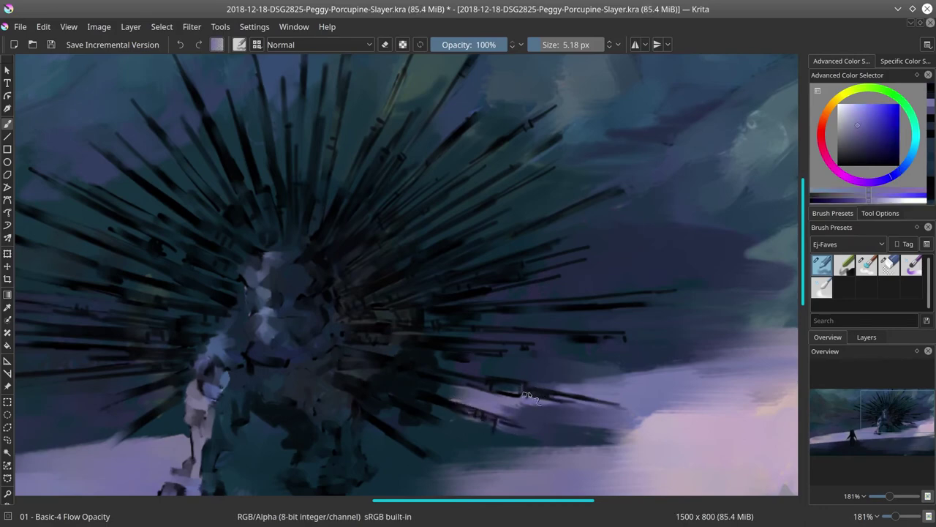
ctrl+click(419, 407)
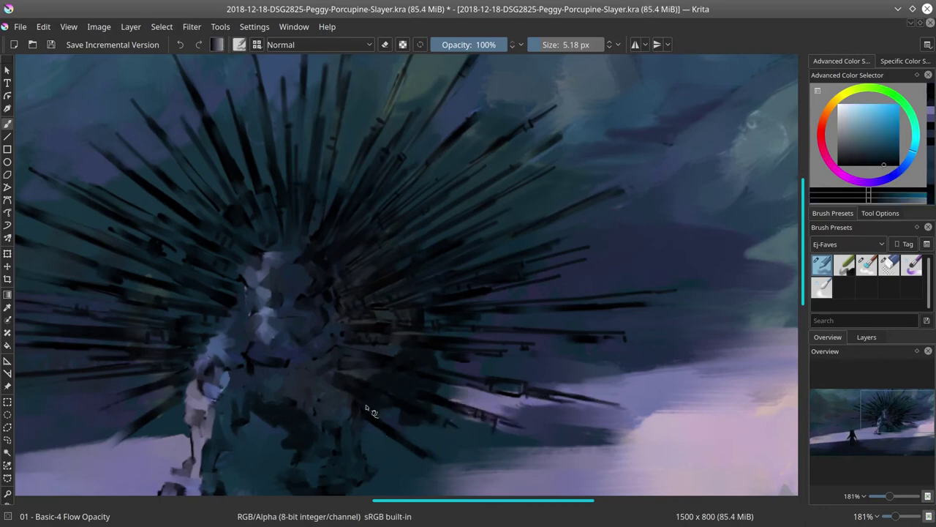
Step: Paint the gap between the porcupine's legs in sampled snow lavender and extend the lowest left quill with a dark stroke
drag(468, 275, 470, 317)
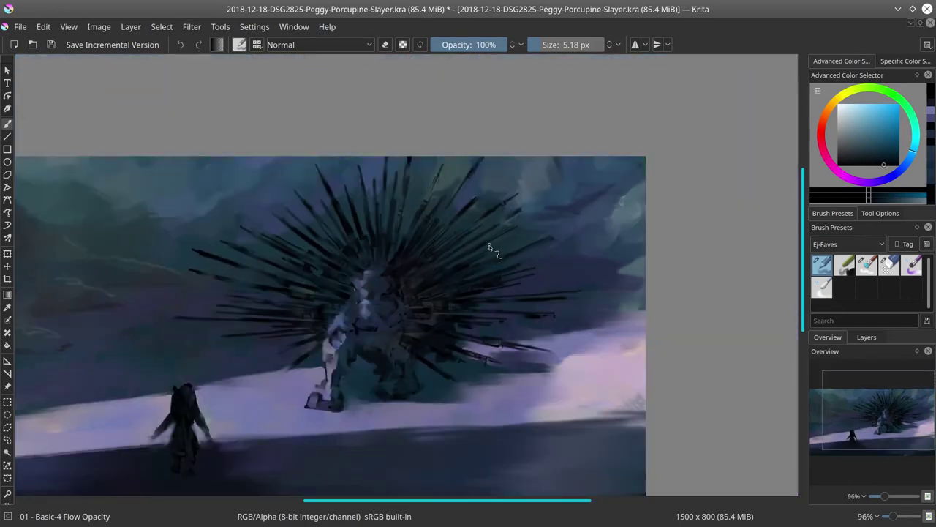
drag(382, 360, 405, 325)
ctrl+click(228, 404)
drag(240, 404, 251, 411)
mouse_move(294, 389)
mouse_down()
mouse_move(286, 400)
mouse_move(328, 347)
mouse_up()
drag(256, 379, 222, 367)
mouse_move(288, 399)
mouse_down()
mouse_move(347, 402)
mouse_move(292, 402)
mouse_move(373, 386)
mouse_up()
mouse_move(322, 366)
mouse_down()
mouse_move(331, 343)
mouse_move(370, 374)
mouse_move(331, 403)
mouse_move(294, 405)
mouse_up()
mouse_move(253, 363)
mouse_down()
mouse_move(189, 369)
mouse_move(249, 362)
mouse_up()
ctrl+click(182, 360)
drag(179, 366, 135, 395)
Step: Paint a broad sampled teal shadow across the snow behind the porcupine's feet, enlarging the brush to 17.38 px
ctrl+click(324, 435)
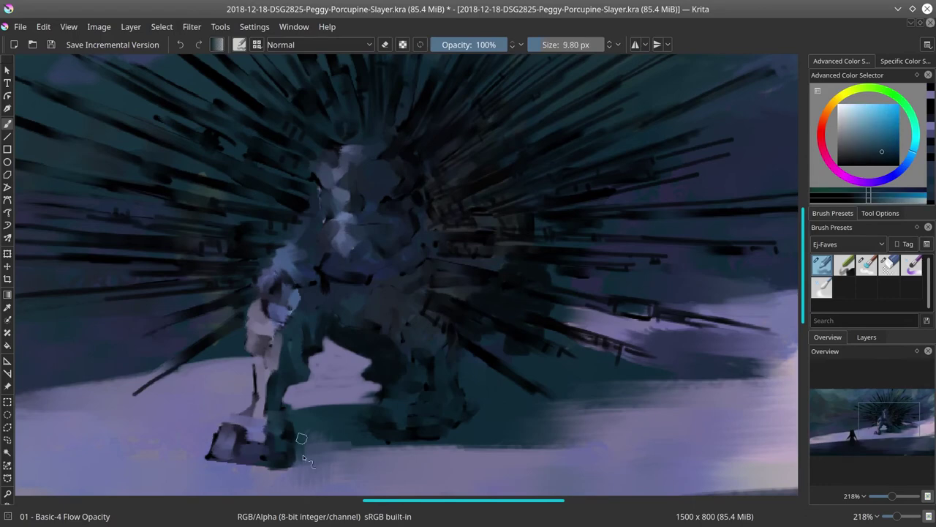
mouse_move(300, 438)
mouse_down()
mouse_move(403, 426)
mouse_move(444, 436)
mouse_up()
mouse_move(632, 358)
mouse_down()
mouse_move(662, 391)
mouse_move(594, 393)
mouse_up()
drag(461, 414, 529, 411)
drag(573, 389, 561, 389)
mouse_move(519, 341)
mouse_down()
mouse_move(557, 338)
mouse_move(498, 337)
mouse_move(648, 350)
mouse_up()
drag(593, 329, 665, 325)
drag(591, 351, 632, 359)
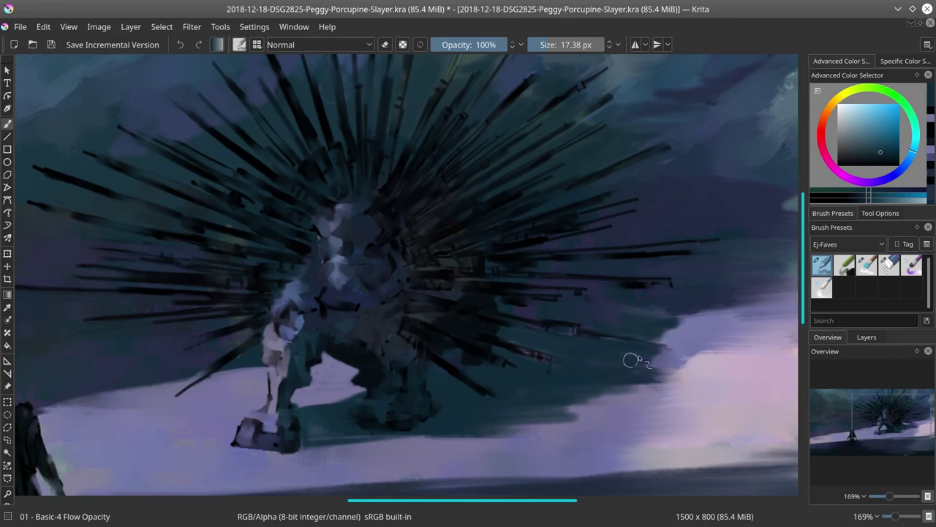
mouse_move(578, 302)
mouse_down()
mouse_move(566, 341)
mouse_move(499, 329)
mouse_up()
drag(504, 342, 496, 342)
Step: Rotate the canvas and draw thin spiky quill shadows from the teal shadow onto the snow at 6.93 px
mouse_move(544, 399)
mouse_down()
mouse_move(581, 263)
mouse_move(516, 219)
mouse_move(502, 196)
mouse_up()
key(bracketleft)
drag(507, 214, 493, 252)
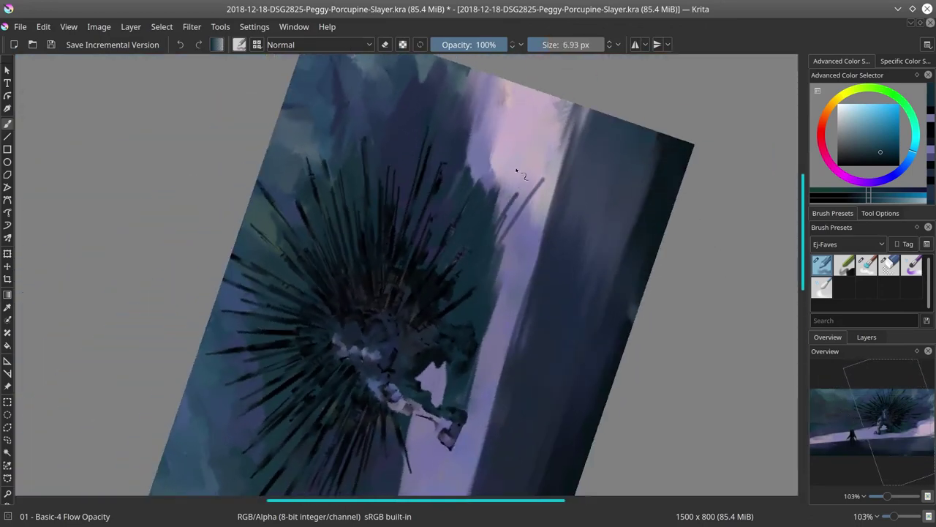
drag(517, 168, 494, 218)
drag(511, 150, 490, 190)
drag(493, 145, 490, 183)
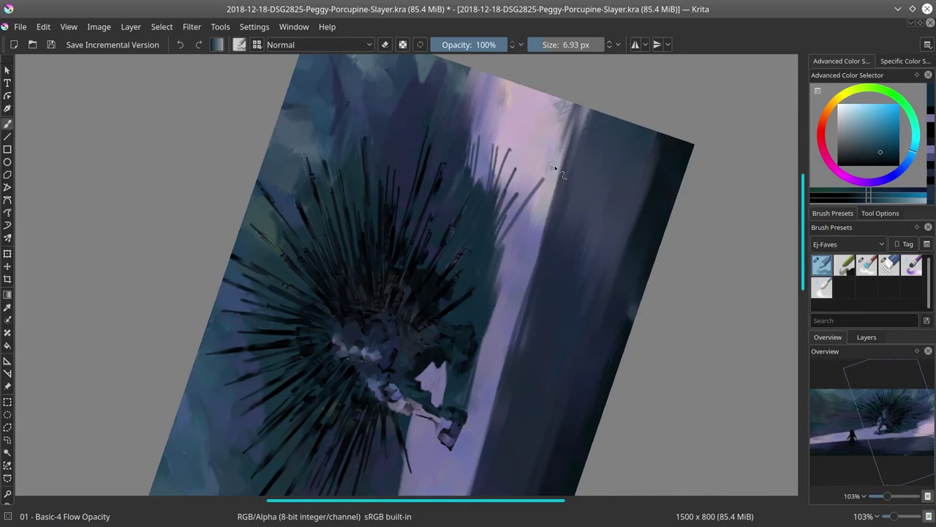
Step: Restore the upright full-page view, add parallel quill shadows toward the right edge at 12.90 px, and cover the lowest ones in sampled lavender
key(5)
key(2)
drag(664, 310, 723, 293)
mouse_move(692, 290)
mouse_down()
mouse_move(770, 264)
mouse_move(733, 271)
mouse_up()
mouse_move(710, 315)
mouse_down()
mouse_move(637, 319)
mouse_move(672, 323)
mouse_up()
drag(699, 315, 692, 314)
drag(692, 315, 638, 323)
mouse_move(682, 329)
mouse_down()
mouse_move(585, 335)
mouse_move(639, 332)
mouse_up()
drag(694, 328, 633, 335)
drag(709, 316, 636, 324)
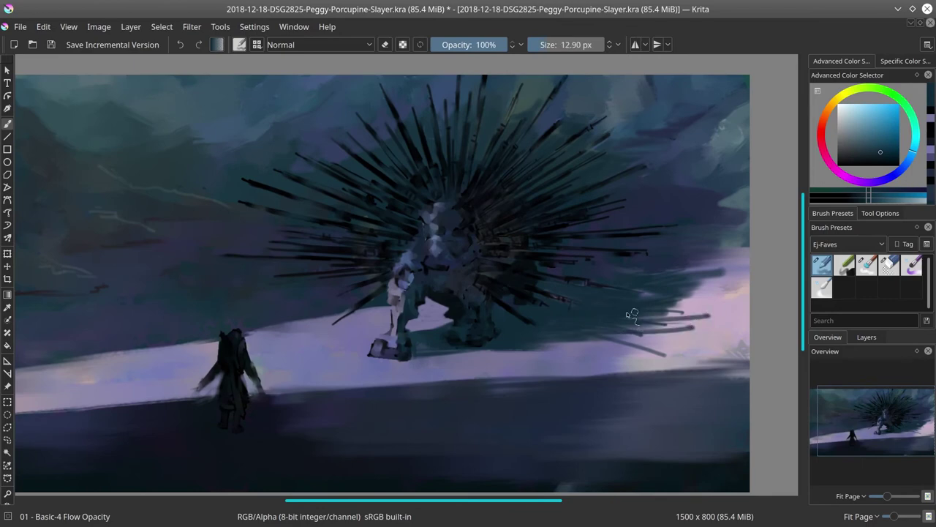
drag(732, 303, 662, 310)
mouse_move(742, 282)
mouse_down()
mouse_move(682, 293)
mouse_move(670, 279)
mouse_up()
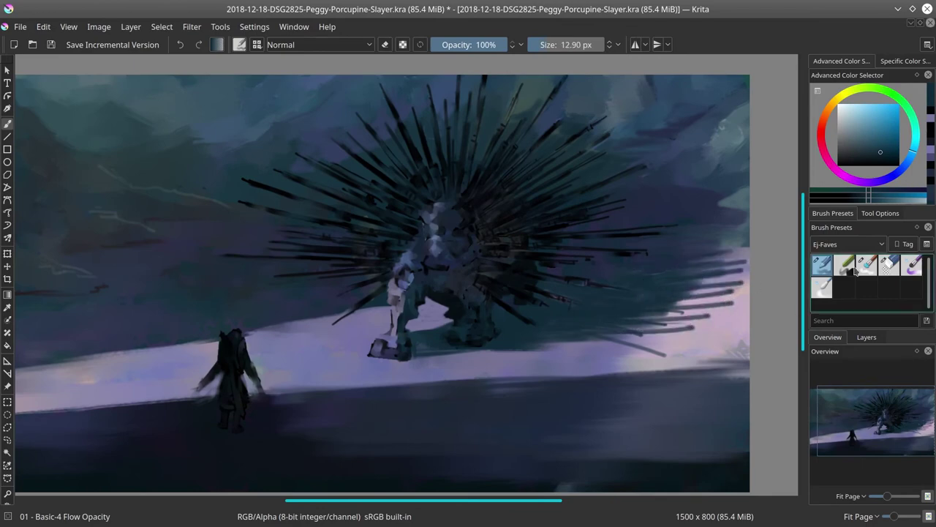
ctrl+click(664, 371)
drag(671, 356, 635, 342)
Step: Soften the quill shadows into the snow with the Blender Textured Soft brush at 28.94 px
click(867, 265)
drag(566, 335, 577, 334)
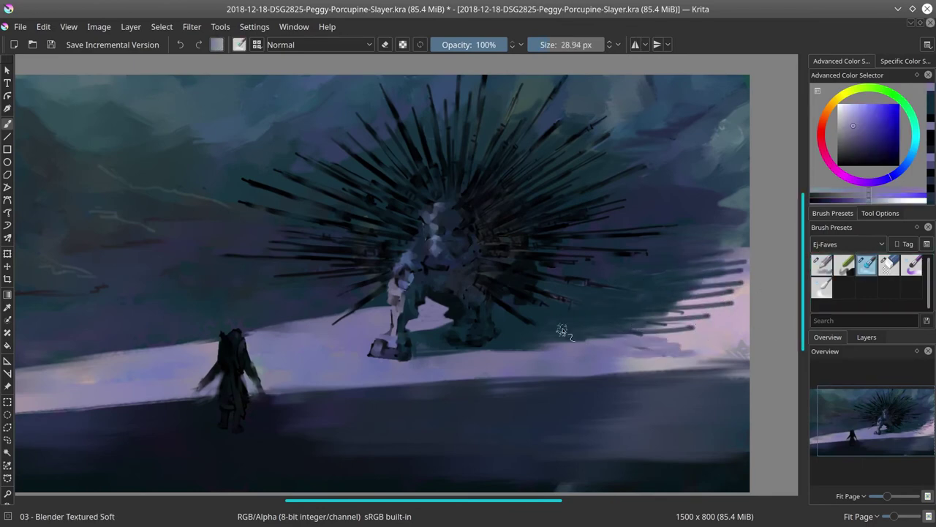
drag(636, 314, 735, 303)
mouse_move(675, 305)
mouse_down()
mouse_move(740, 291)
mouse_move(746, 278)
mouse_up()
mouse_move(703, 273)
mouse_down()
mouse_move(746, 269)
mouse_move(743, 260)
mouse_up()
mouse_move(659, 310)
mouse_down()
mouse_move(728, 297)
mouse_move(736, 310)
mouse_up()
drag(631, 329, 708, 322)
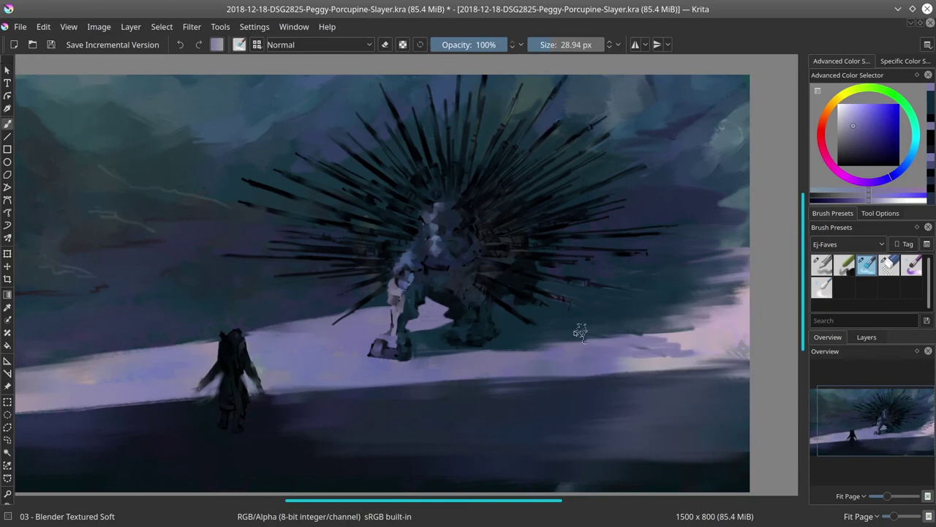
drag(578, 333, 690, 328)
mouse_move(568, 339)
mouse_down()
mouse_move(668, 334)
mouse_move(620, 340)
mouse_up()
drag(719, 330, 682, 334)
Step: Stroke sampled pale pink snow streaks into the shadow's right edge with the Chalk Details brush at 9.66 px
click(822, 265)
click(844, 266)
ctrl+click(740, 310)
mouse_move(620, 335)
mouse_down()
mouse_move(730, 323)
mouse_move(721, 322)
mouse_up()
mouse_move(661, 321)
mouse_down()
mouse_move(733, 314)
mouse_move(738, 304)
mouse_up()
ctrl+click(735, 313)
drag(700, 306, 745, 293)
drag(708, 286, 748, 281)
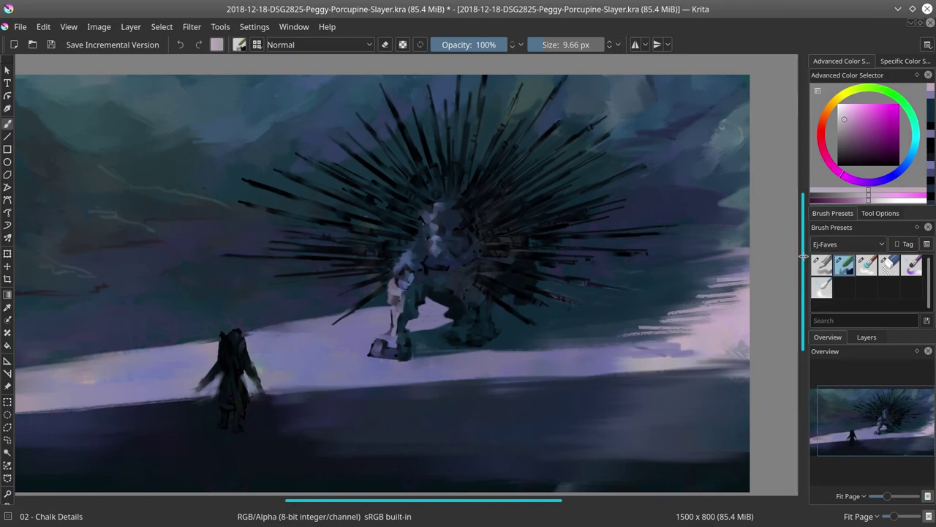
Step: Fill in the quills behind the porcupine's hind leg with sampled dark tones at 25.14 px, and reduce the brush to 10.76 px
ctrl+click(520, 303)
key(bracketright)
key(bracketright)
key(bracketright)
key(bracketright)
key(bracketright)
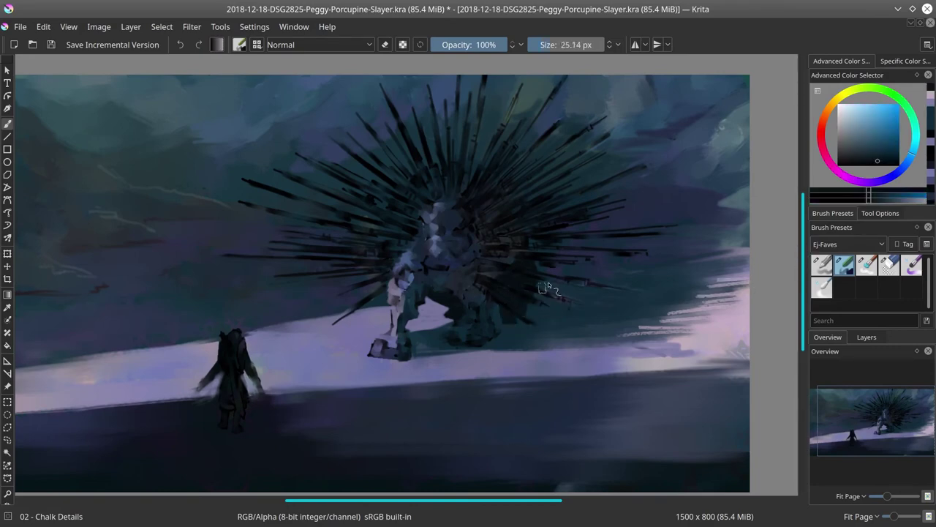
ctrl+click(528, 300)
key(bracketleft)
key(bracketleft)
key(bracketleft)
key(bracketleft)
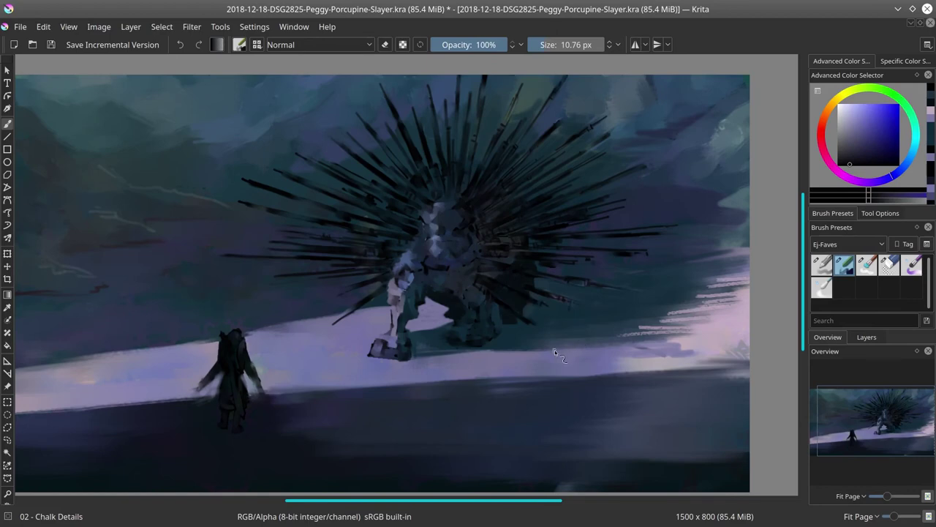
Step: Touch up the lower quills behind the porcupine's body with sampled dark teal strokes at 8.18 px
ctrl+click(483, 279)
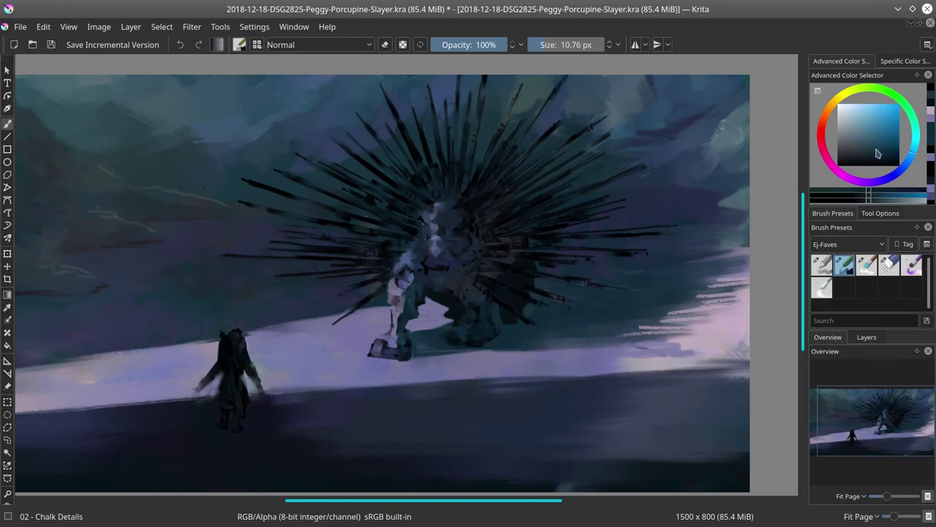
key(bracketleft)
drag(533, 300, 520, 295)
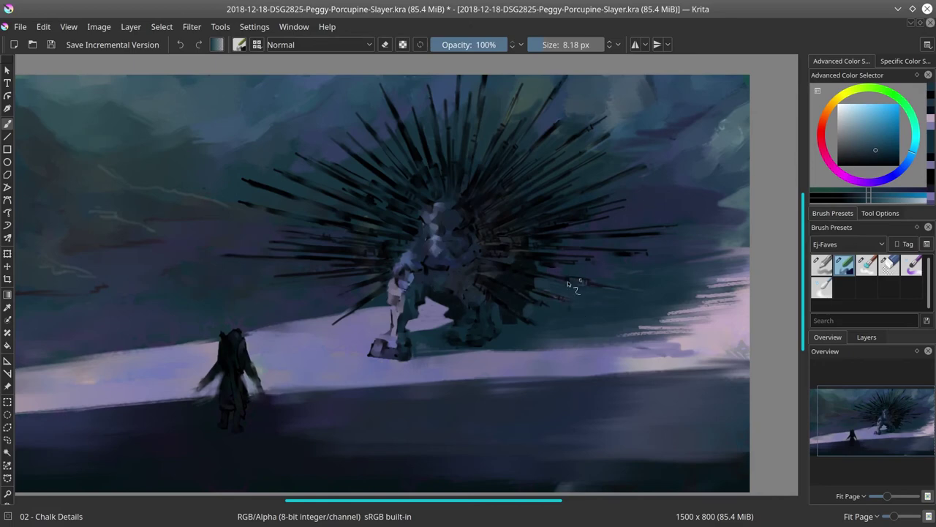
ctrl+click(596, 288)
drag(593, 285, 594, 289)
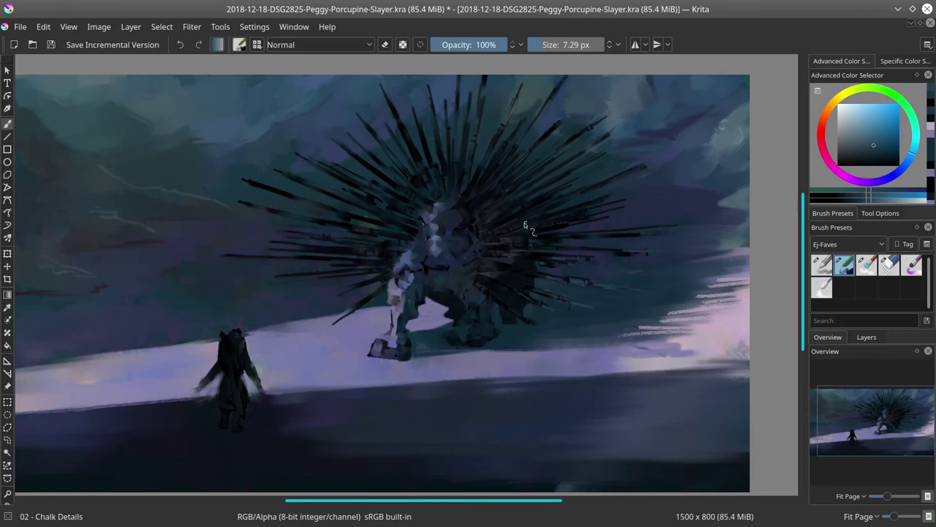
Step: Draw thin grey-blue highlights along the quills behind the porcupine's front arm, reducing the brush to 5.51 px
click(866, 139)
drag(381, 254, 363, 255)
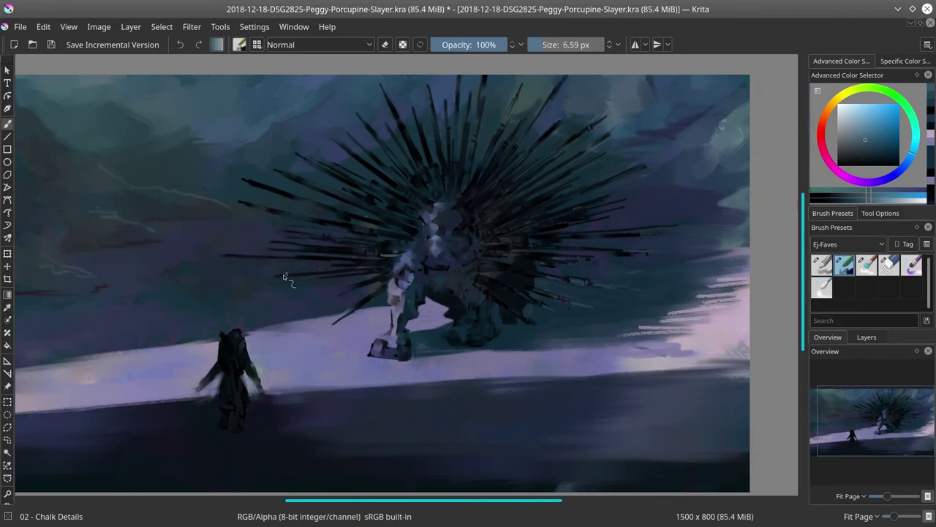
mouse_move(319, 277)
mouse_down()
mouse_move(360, 274)
mouse_move(320, 296)
mouse_up()
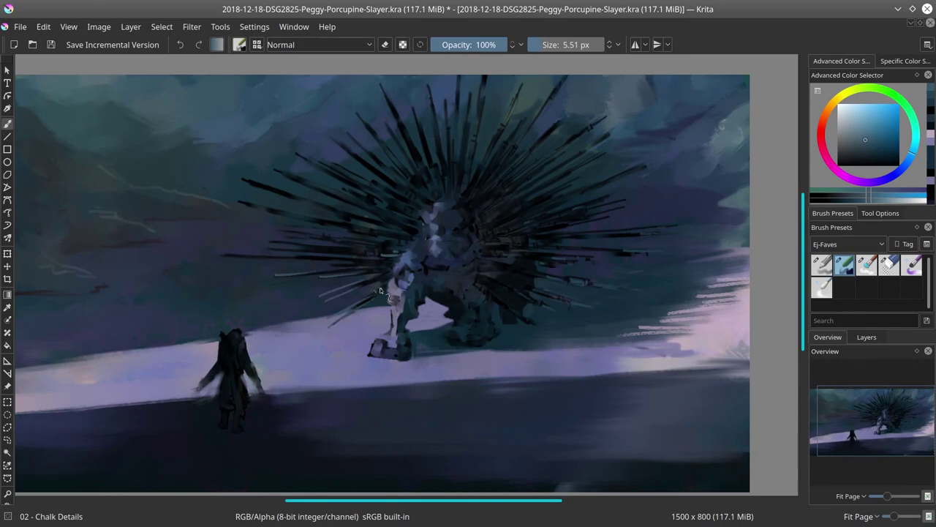
drag(371, 261, 349, 257)
mouse_move(387, 254)
mouse_down()
mouse_move(354, 244)
mouse_move(385, 234)
mouse_up()
Step: Brighten the quills beside the front arm and above the head with pale sea-green highlights at 5.69 px
click(857, 129)
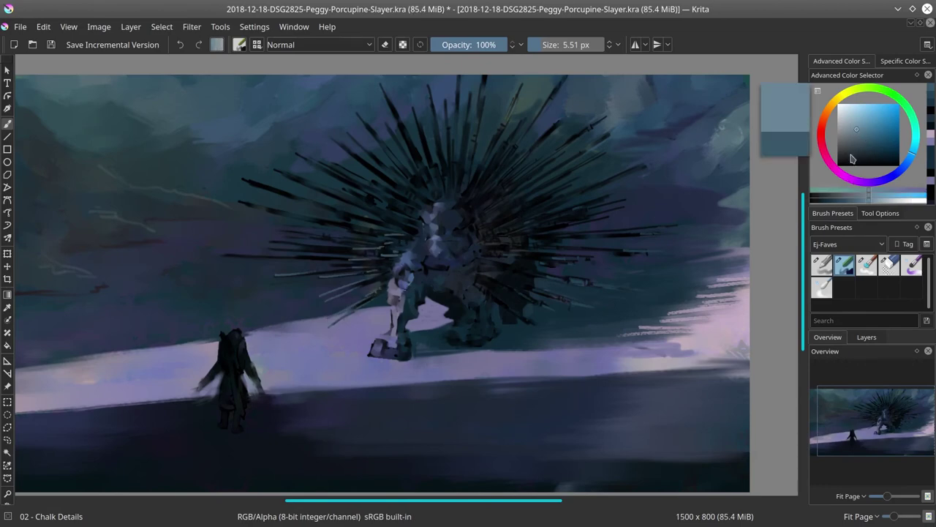
click(916, 128)
mouse_move(322, 295)
mouse_down()
mouse_move(374, 278)
mouse_move(363, 269)
mouse_up()
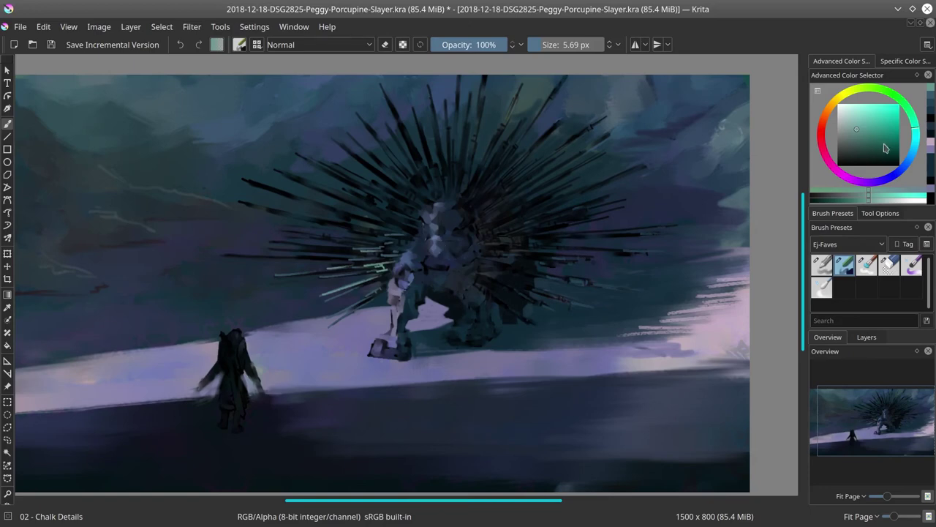
ctrl+click(407, 214)
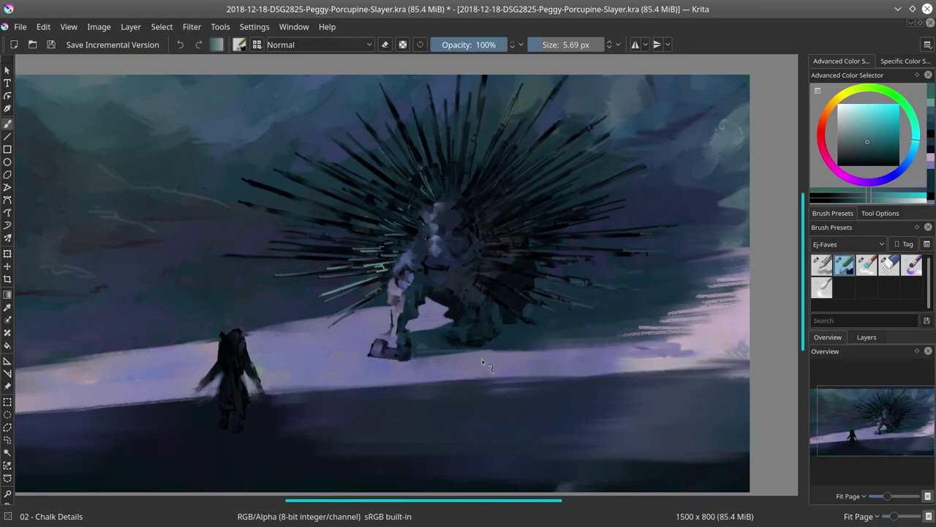
Step: Paint two bright red eyes on the porcupine's face, and save the painting
click(822, 134)
drag(886, 126, 894, 115)
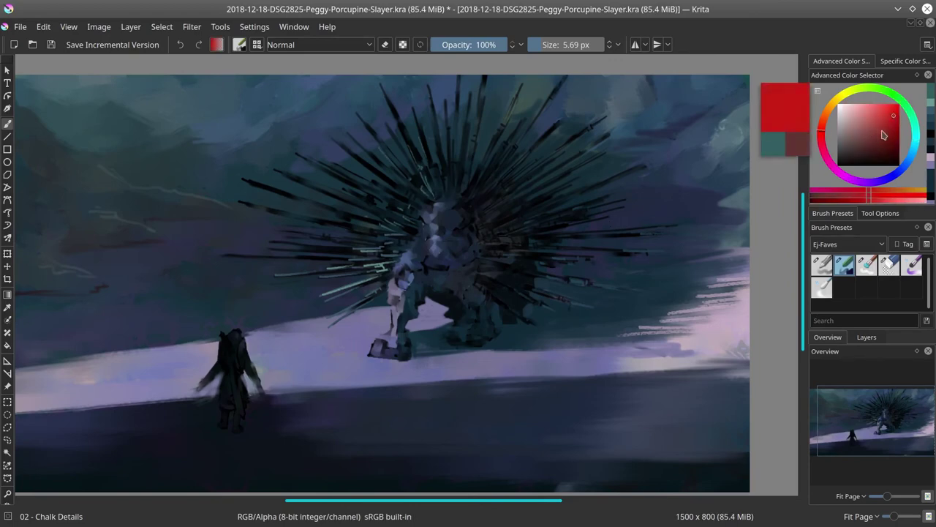
drag(433, 232, 442, 231)
key(bracketright)
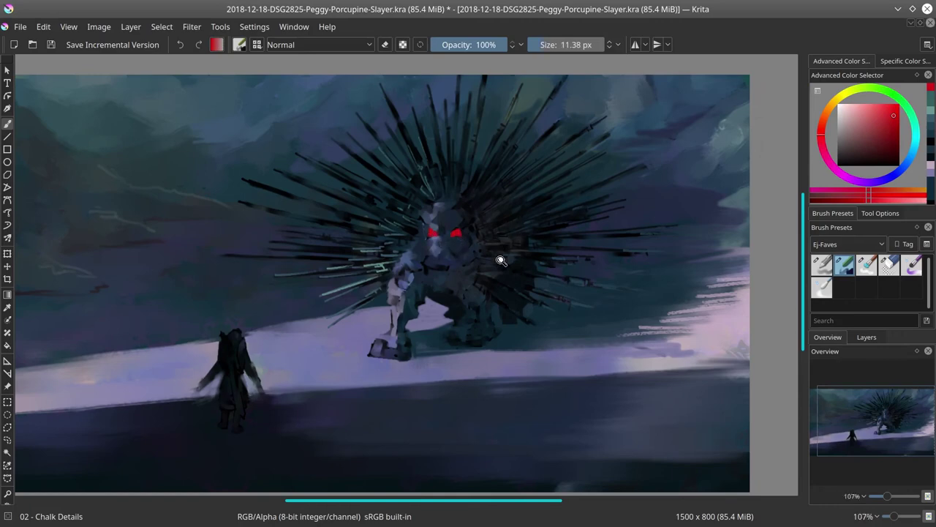
scroll(501, 257, down, 2)
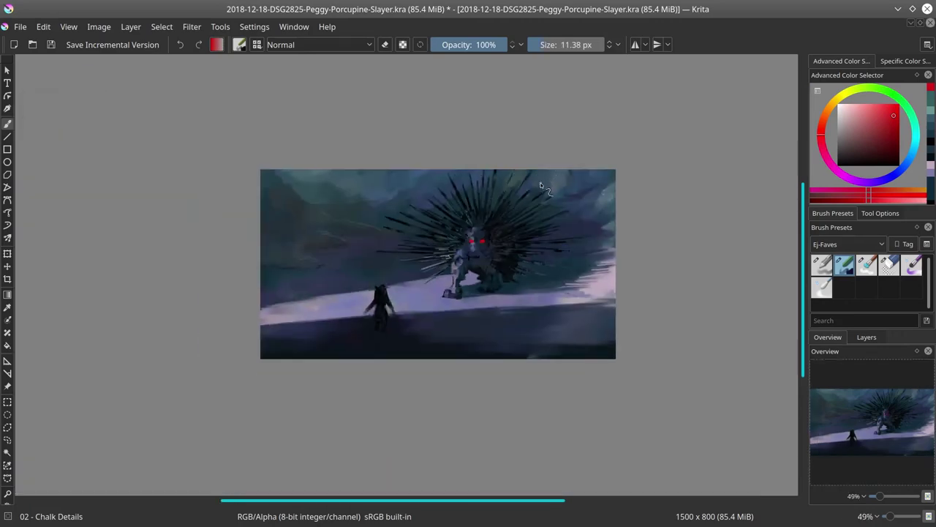
click(50, 45)
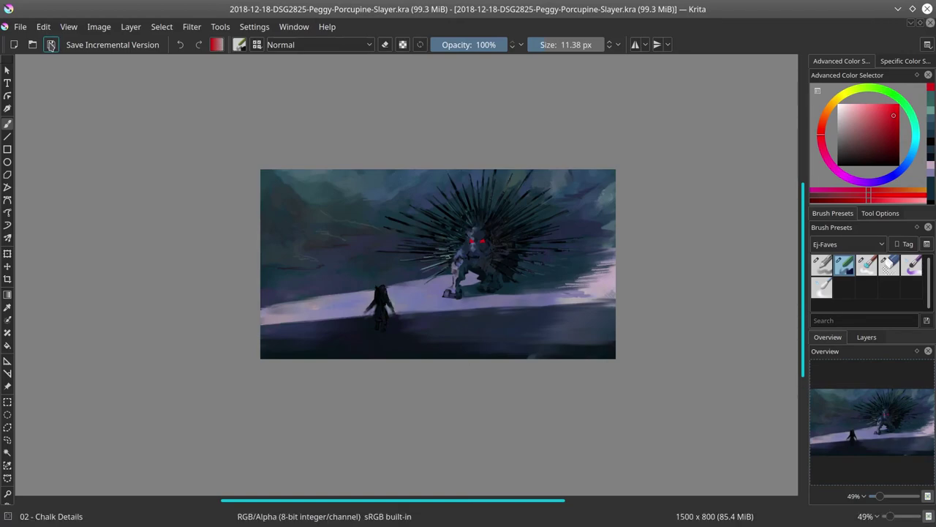
key(2)
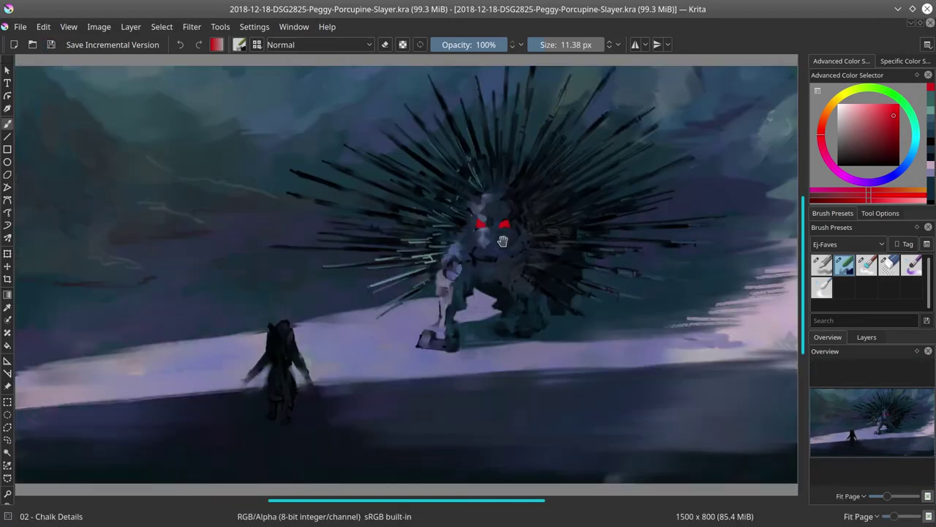
Step: Paint pale sea-green rim light along the moonlit side of the face at 6.67 px and define the muzzle with sampled dark blues
drag(511, 292, 505, 327)
ctrl+click(424, 214)
ctrl+click(417, 144)
drag(432, 191, 401, 193)
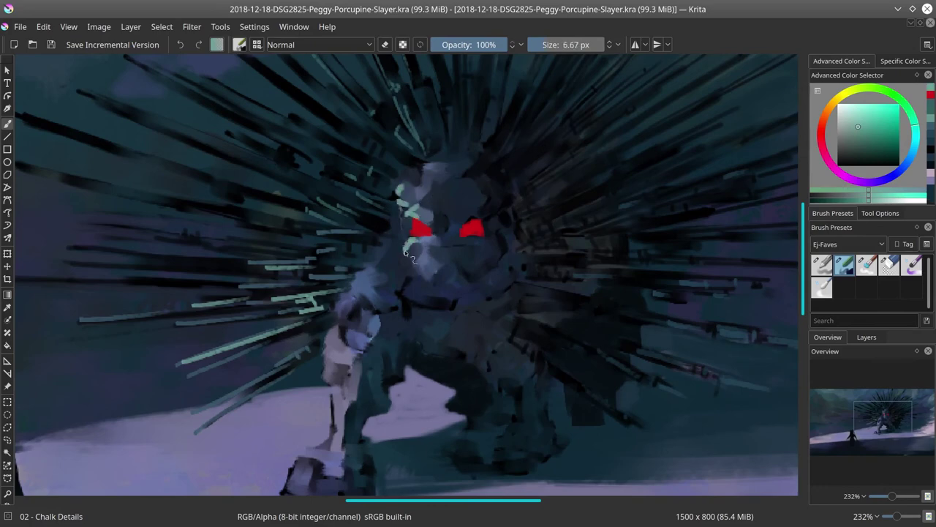
mouse_move(404, 252)
mouse_down()
mouse_move(421, 267)
mouse_move(420, 250)
mouse_move(432, 254)
mouse_move(435, 271)
mouse_up()
ctrl+click(454, 264)
ctrl+click(430, 244)
ctrl+click(438, 256)
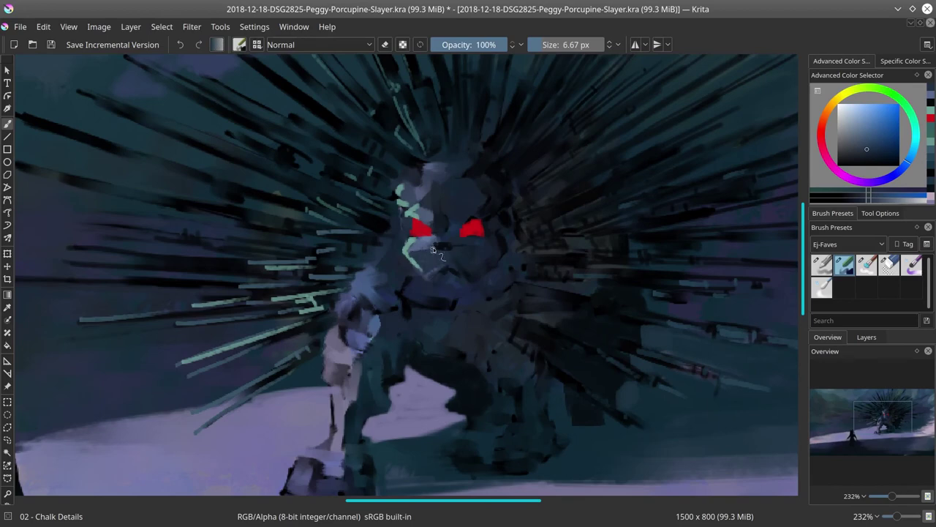
Step: Shape the forehead, brow over the far eye and muzzle with sampled blue-grey strokes at 6.67 px
ctrl+click(421, 210)
mouse_move(448, 189)
mouse_down()
mouse_move(427, 193)
mouse_move(471, 206)
mouse_up()
ctrl+click(443, 191)
ctrl+click(477, 254)
mouse_move(468, 255)
mouse_down()
mouse_move(496, 269)
mouse_move(445, 271)
mouse_move(475, 285)
mouse_up()
ctrl+click(506, 247)
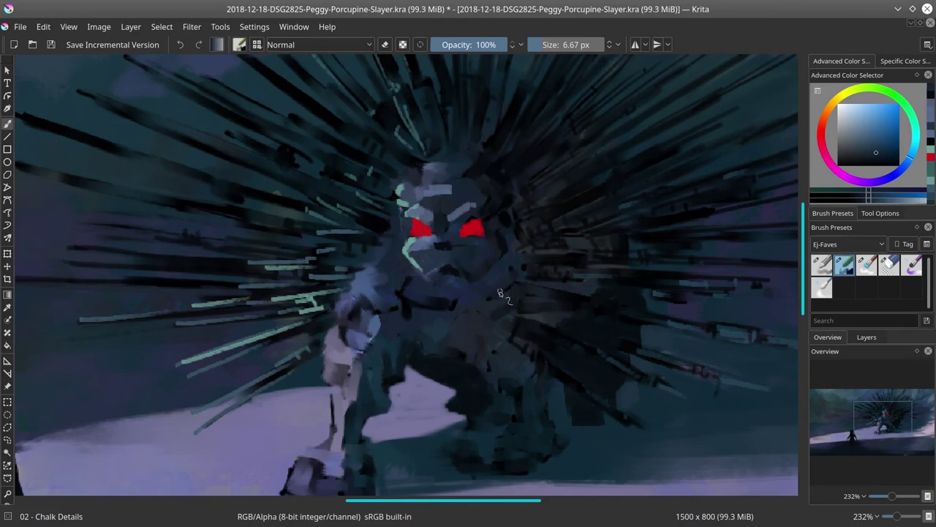
Step: Highlight the forehead, brows and ear edge in pale yellow-green at 5.03 px
ctrl+click(437, 168)
mouse_move(426, 168)
mouse_down()
mouse_move(444, 167)
mouse_move(437, 161)
mouse_move(417, 191)
mouse_move(466, 206)
mouse_up()
click(856, 123)
click(873, 88)
key(bracketleft)
key(bracketleft)
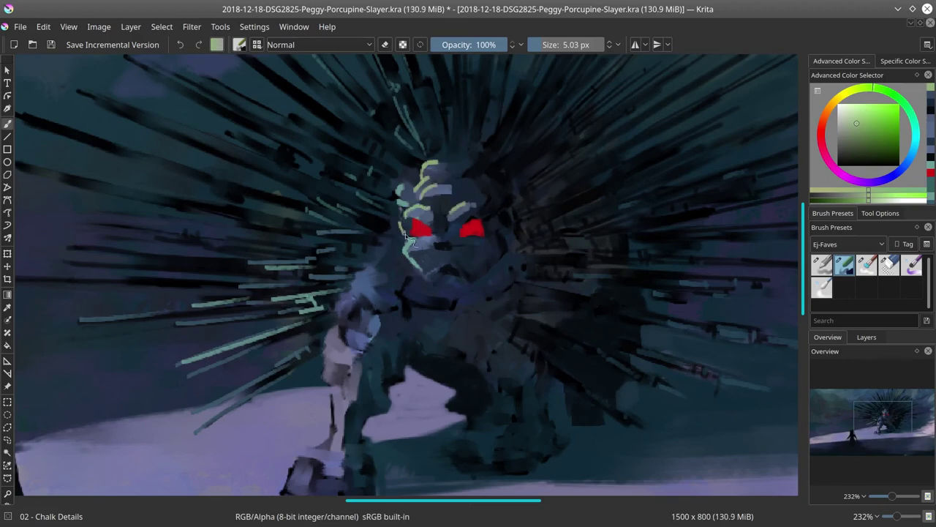
ctrl+click(401, 184)
drag(399, 196, 399, 186)
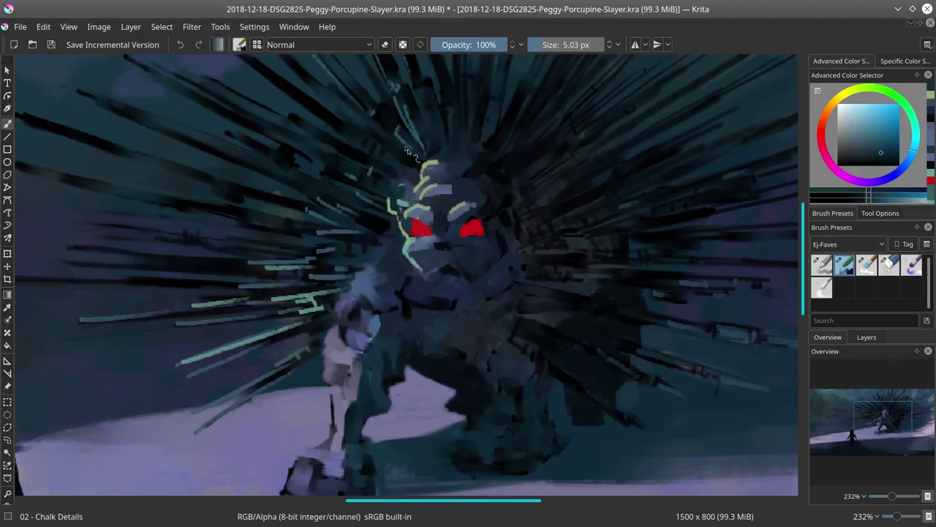
Step: Outline the lit edge of the shoulder, elbow and forearm in pale yellow-green, starting at 4.29 px
ctrl+click(441, 220)
drag(463, 219, 356, 276)
ctrl+click(769, 152)
key(bracketleft)
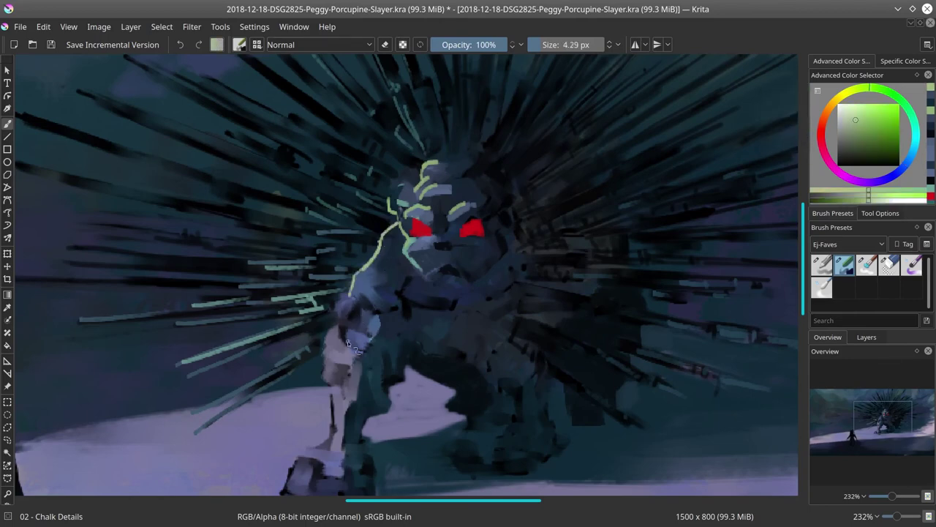
drag(357, 352, 371, 316)
mouse_move(325, 349)
mouse_down()
mouse_move(335, 383)
mouse_move(344, 364)
mouse_move(334, 382)
mouse_up()
key(bracketright)
drag(401, 345, 422, 274)
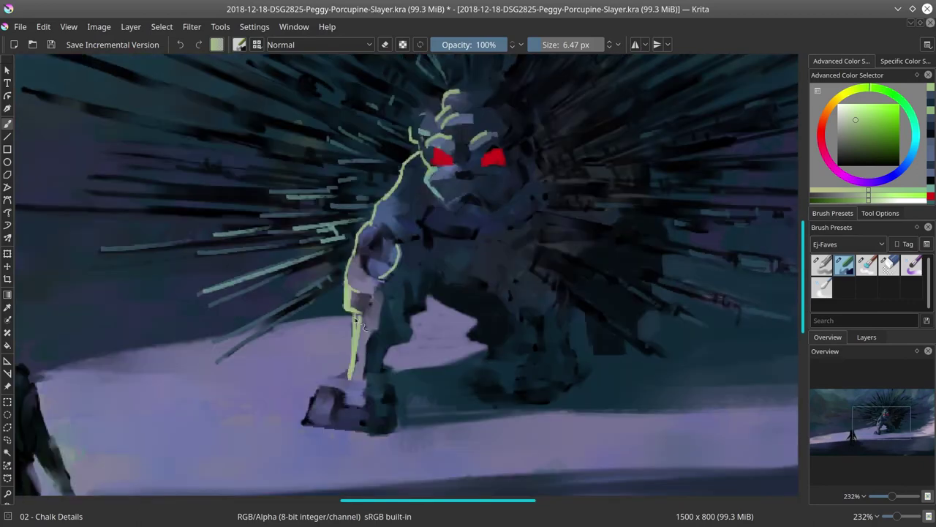
Step: Refine the forearm, elbow and inner-arm shading with sampled greys and dark blues, reducing the brush to 4.57 px
ctrl+click(371, 308)
mouse_move(365, 253)
mouse_down()
mouse_move(375, 259)
mouse_move(384, 244)
mouse_move(385, 217)
mouse_up()
ctrl+click(373, 220)
ctrl+click(386, 236)
ctrl+click(400, 212)
ctrl+click(423, 247)
mouse_move(439, 271)
mouse_down()
mouse_move(446, 284)
mouse_move(392, 317)
mouse_up()
ctrl+click(416, 306)
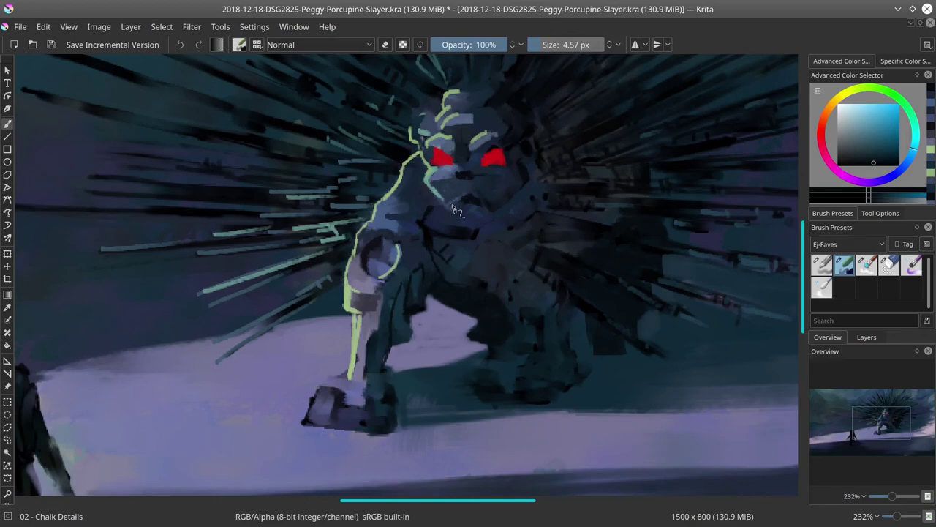
Step: Outline the front foot and its toes with the sampled yellow-green rim light at 4.57 px
ctrl+click(349, 295)
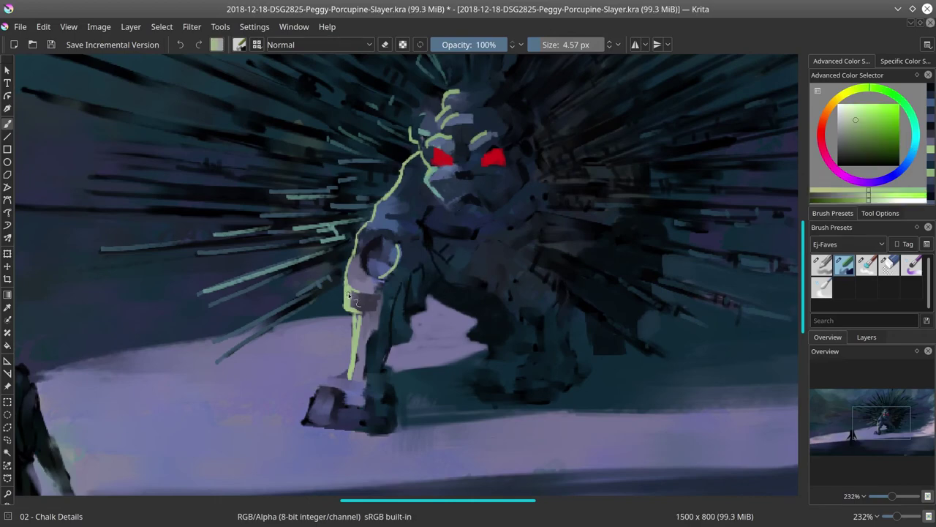
drag(321, 387, 350, 375)
mouse_move(365, 395)
mouse_down()
mouse_move(358, 427)
mouse_move(372, 430)
mouse_up()
drag(309, 422, 323, 427)
Step: Add grey-blue highlight lines down the hind leg and block in its two toes at 11.36 px
ctrl+click(311, 401)
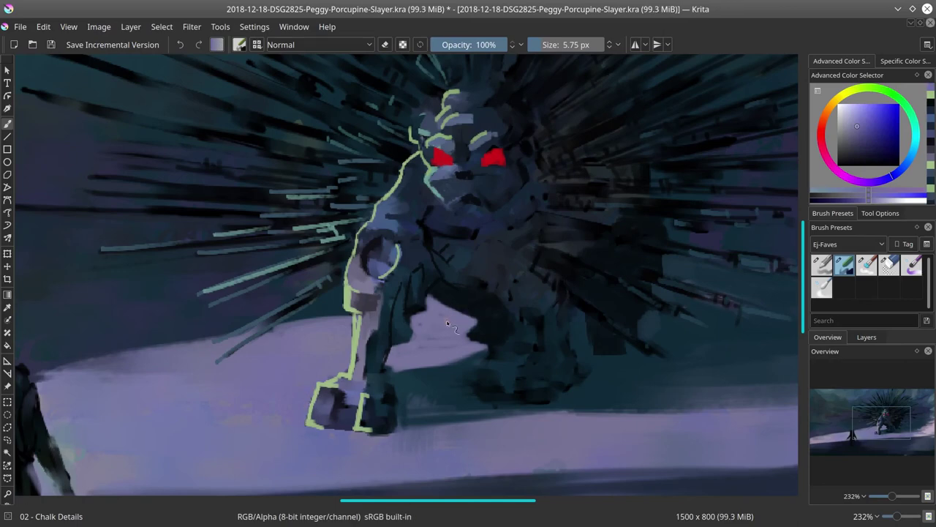
ctrl+click(453, 326)
drag(513, 296, 527, 355)
click(858, 141)
drag(550, 324, 552, 354)
mouse_move(546, 324)
mouse_down()
mouse_move(548, 354)
mouse_move(510, 396)
mouse_up()
mouse_move(517, 378)
shift+mouse_down()
mouse_move(517, 394)
mouse_move(552, 389)
shift+mouse_up()
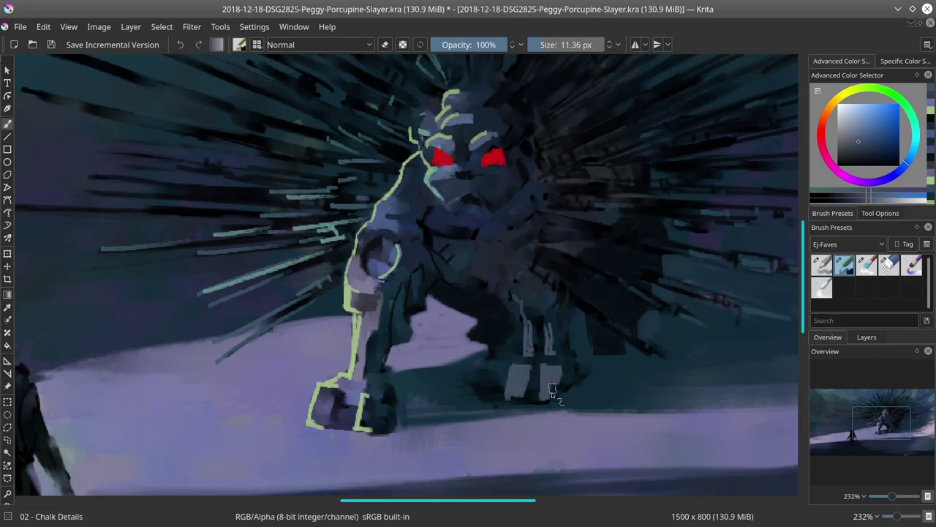
Step: Reshape the belly's underside and extend the lavender snow gap between the legs with sampled colors
ctrl+click(499, 430)
mouse_move(470, 329)
shift+mouse_down()
mouse_move(492, 338)
mouse_move(452, 293)
shift+mouse_up()
ctrl+click(437, 280)
drag(442, 295, 467, 293)
ctrl+click(474, 284)
mouse_move(472, 294)
shift+mouse_down()
mouse_move(464, 294)
mouse_move(502, 308)
shift+mouse_up()
ctrl+click(479, 282)
ctrl+click(479, 317)
mouse_move(490, 315)
mouse_down()
mouse_move(500, 316)
mouse_move(506, 352)
mouse_move(514, 324)
mouse_move(520, 343)
mouse_up()
Step: Clean up the hind leg's dark outer edge at 13.24 px and add a grey-blue highlight to the belly at 9.32 px
ctrl+click(480, 362)
ctrl+click(463, 339)
ctrl+click(601, 335)
drag(585, 310, 584, 350)
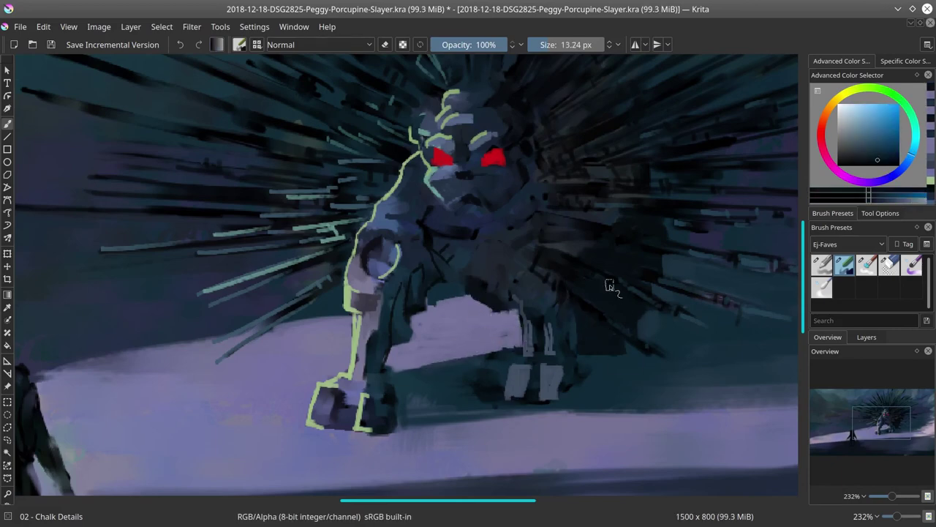
mouse_move(503, 299)
mouse_down()
mouse_move(539, 292)
mouse_move(491, 272)
mouse_up()
ctrl+click(501, 261)
drag(478, 256, 495, 291)
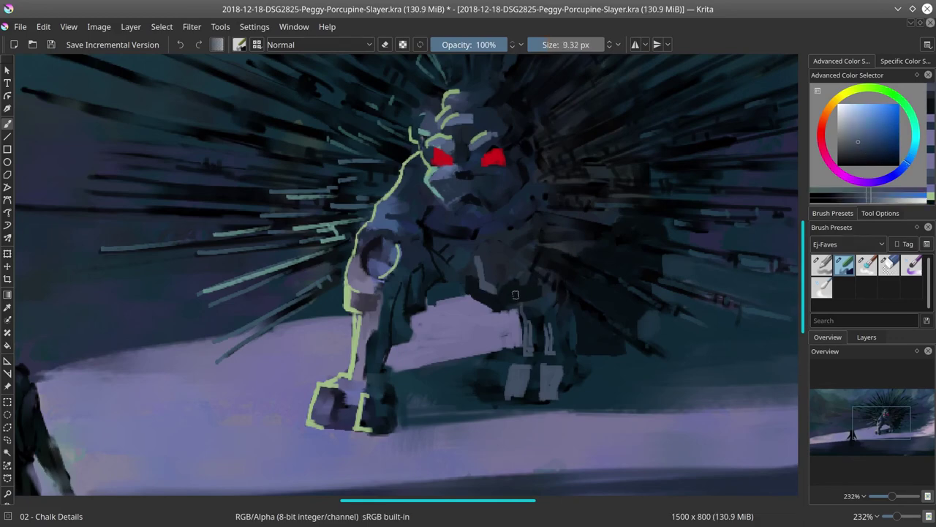
drag(485, 258, 500, 242)
Step: Smooth the teal ground shadow beside the hind feet at 29.74 px and rework the leg's outer edge at 17.89 px
ctrl+click(477, 360)
shift+drag(470, 373, 499, 373)
drag(469, 388, 508, 359)
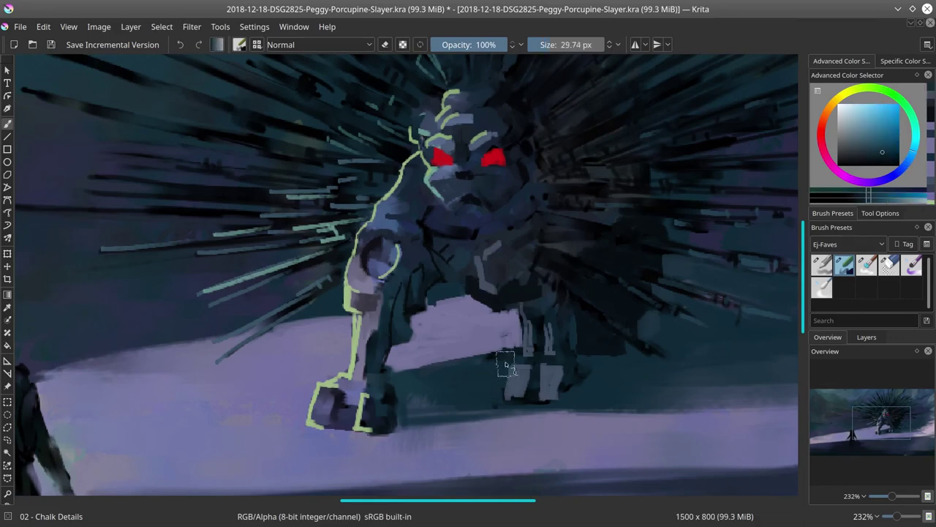
ctrl+click(576, 364)
shift+drag(587, 364, 576, 363)
drag(578, 344, 585, 369)
ctrl+click(586, 385)
Step: Darken the porcupine's mouth line with a sampled dark blue at 6.04 px
ctrl+drag(625, 338, 627, 326)
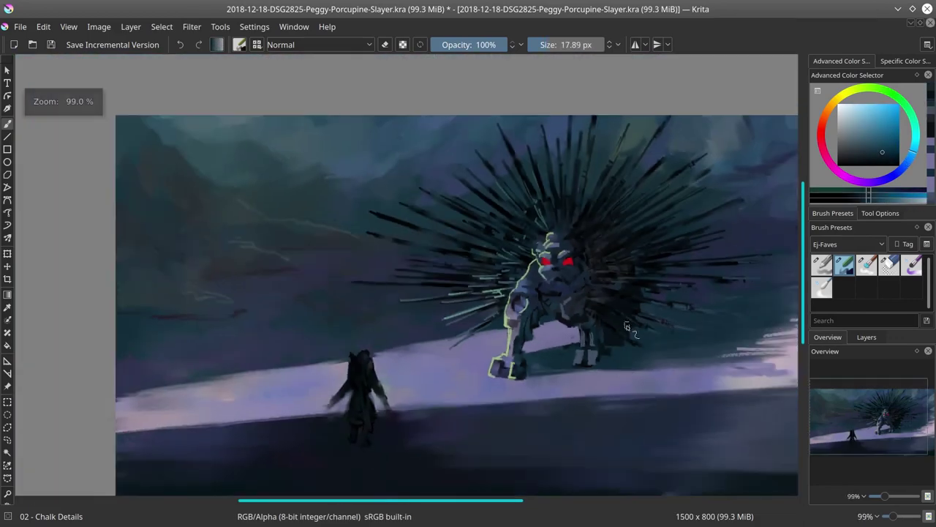
ctrl+drag(606, 278, 517, 272)
key([)
key([)
key([)
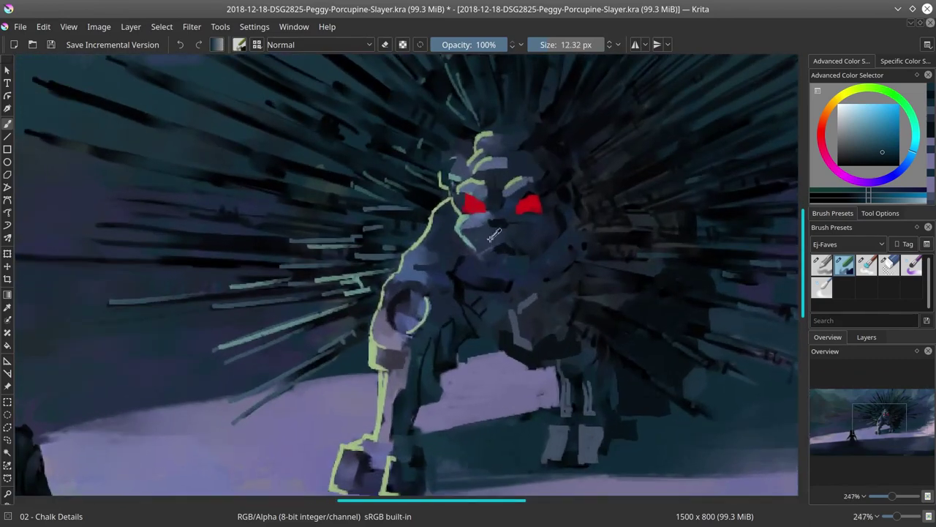
ctrl+click(488, 245)
key([)
key([)
key([)
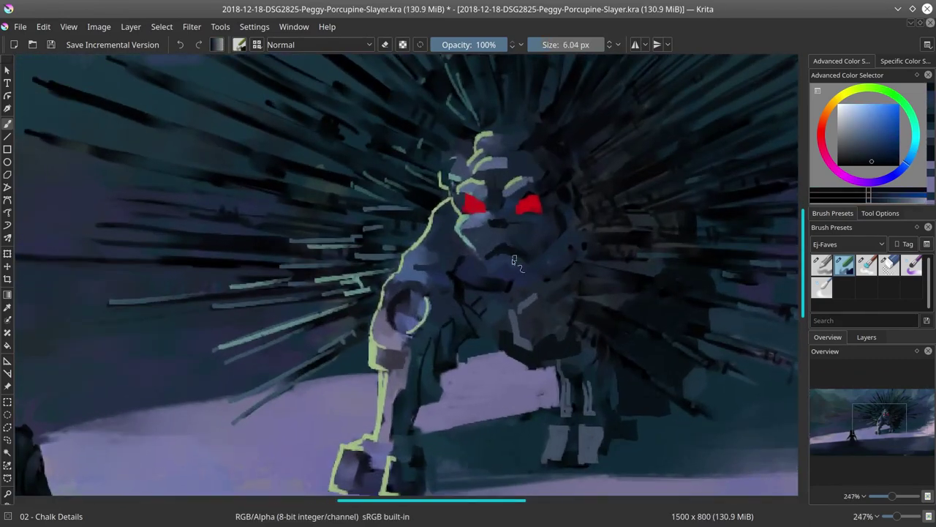
Step: Fill the area below the mouth with a sampled indigo at 14.92 px
ctrl+click(512, 259)
key(])
key(])
key(])
key(])
key(])
scroll(585, 241, down, 5)
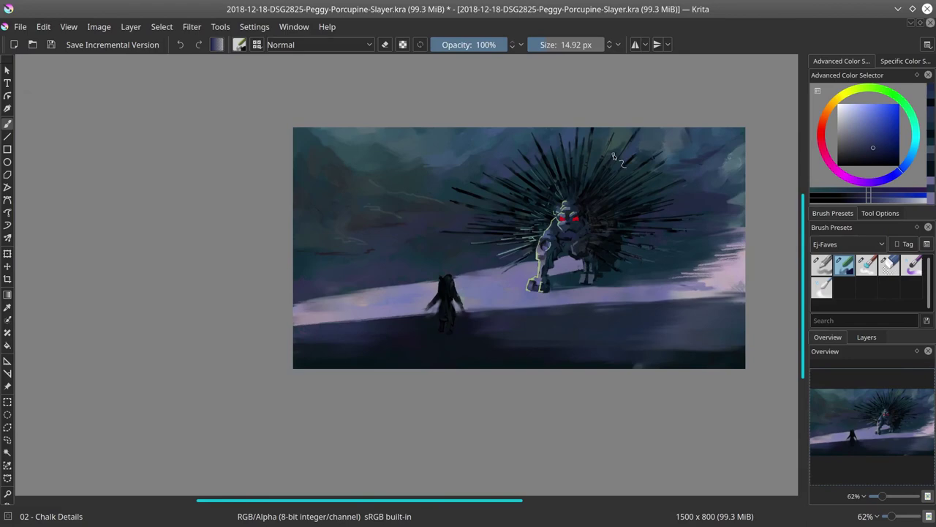
scroll(579, 232, up, 5)
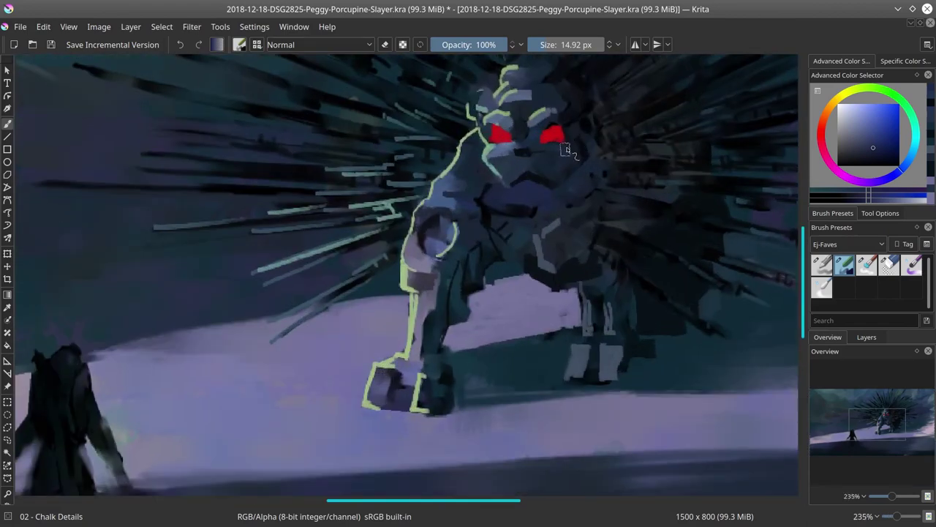
Step: Touch up the cheek below the far eye with a sampled dark blue at 7.19 px
ctrl+click(570, 150)
key([)
key([)
key([)
key([)
scroll(586, 274, down, 6)
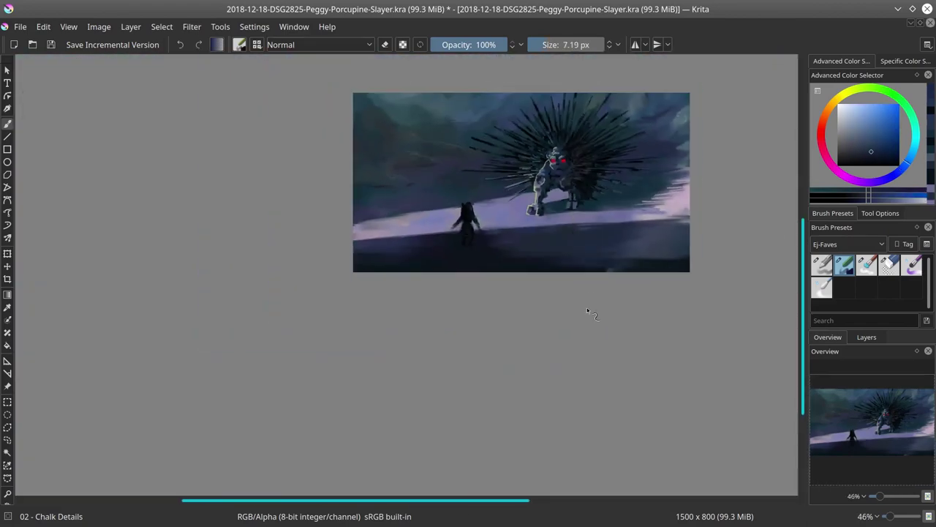
Step: Mirror the image horizontally and save the painting
click(98, 27)
click(103, 164)
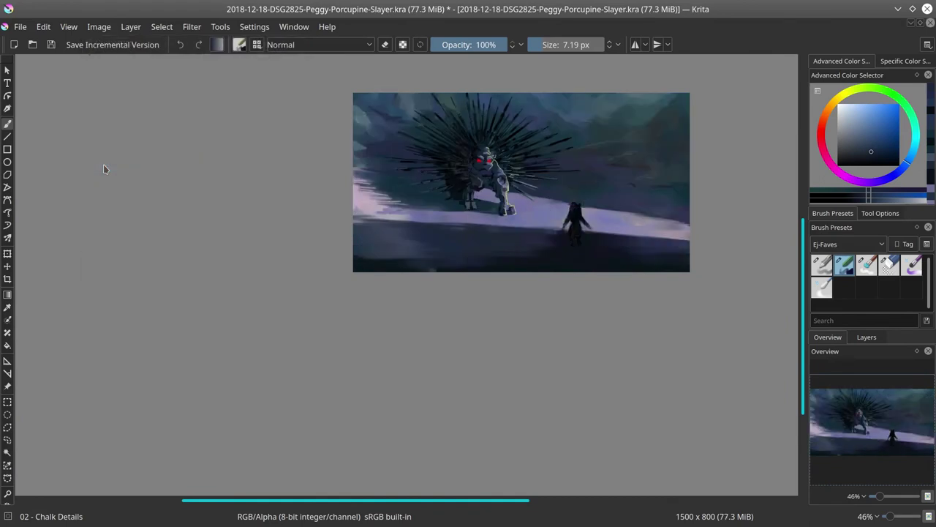
key(ctrl+s)
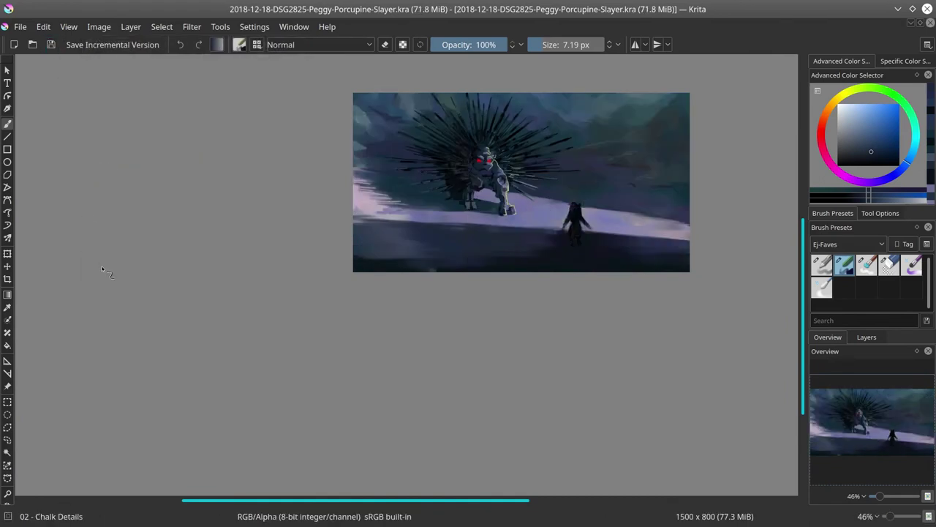
Step: Retouch the snow band near the canvas edge beyond the figure with a sampled lavender at 28.60 px
ctrl+click(666, 225)
drag(666, 226, 690, 229)
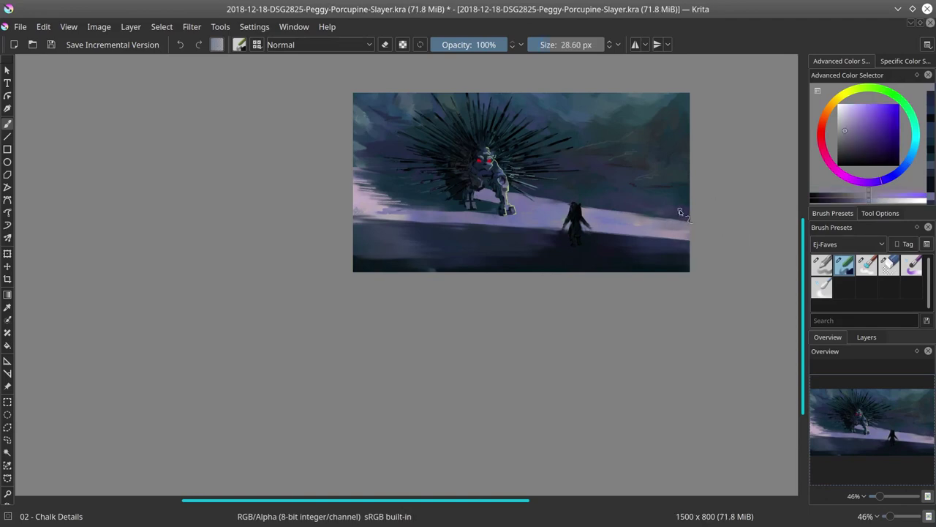
Step: Paint olive-gold fur trim on the figure's hood and both shoulders at 5.78 px
scroll(610, 197, up, 8)
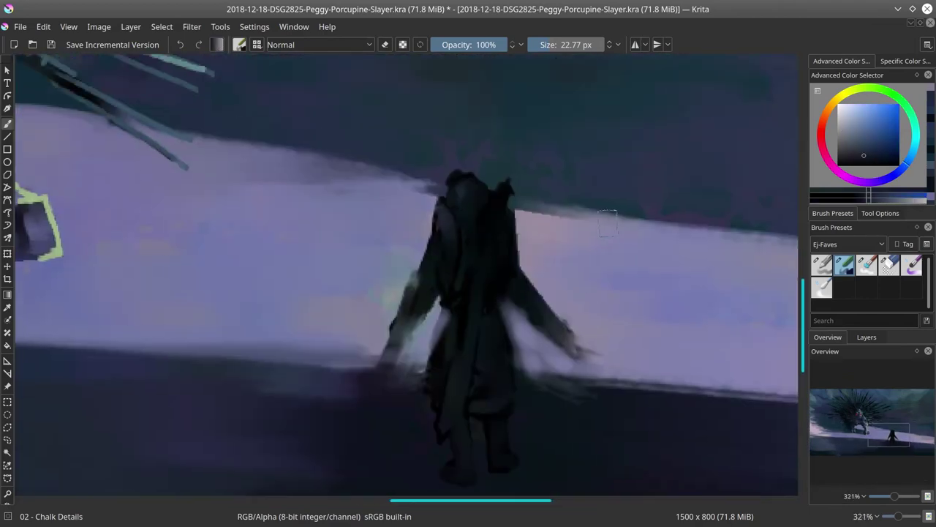
drag(608, 223, 595, 223)
click(838, 98)
click(863, 147)
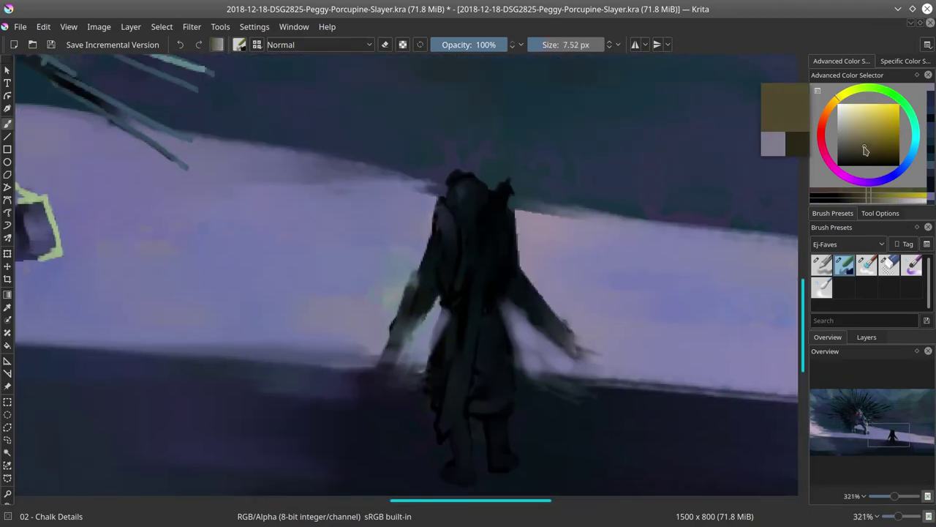
drag(450, 216, 459, 253)
mouse_move(451, 178)
mouse_down()
mouse_move(485, 191)
mouse_move(514, 225)
mouse_move(514, 278)
mouse_up()
drag(460, 244, 455, 277)
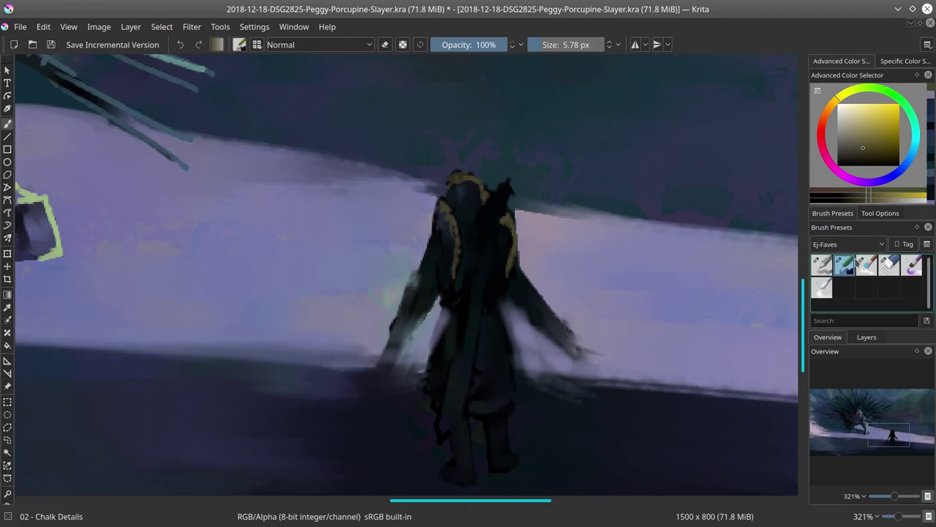
Step: Outline a freehand selection around the figure's coat and sleeves, excluding the sword
click(8, 427)
click(459, 227)
click(479, 232)
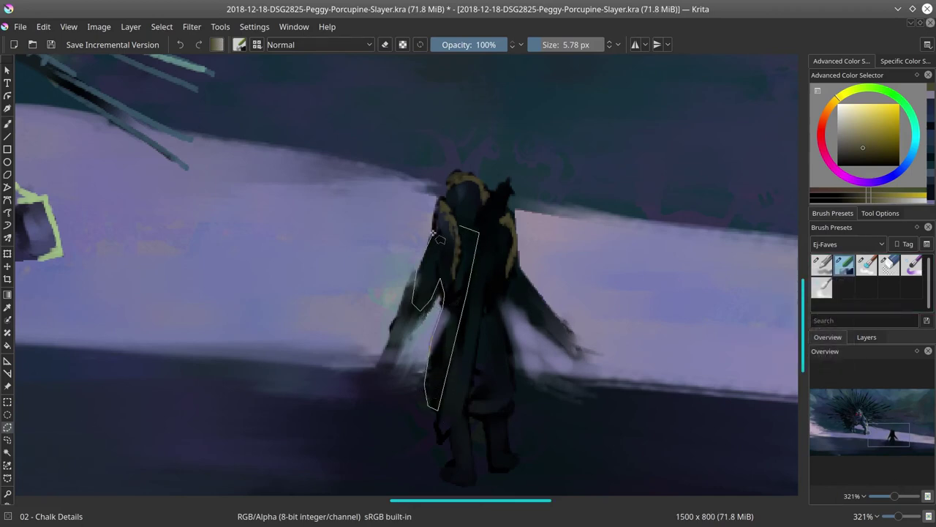
mouse_move(497, 255)
mouse_down()
mouse_move(469, 401)
mouse_move(506, 414)
mouse_move(509, 331)
mouse_up()
mouse_move(503, 269)
mouse_down()
mouse_move(516, 257)
mouse_move(539, 292)
mouse_move(512, 307)
mouse_up()
Step: Recolour the selected coat a warm red-brown with a colour adjustment filter, clear the selection and save
click(191, 26)
mouse_move(220, 59)
click(428, 160)
drag(145, 151, 71, 151)
drag(145, 171, 147, 193)
drag(73, 151, 219, 152)
click(200, 331)
scroll(351, 278, down, 5)
click(162, 26)
click(172, 59)
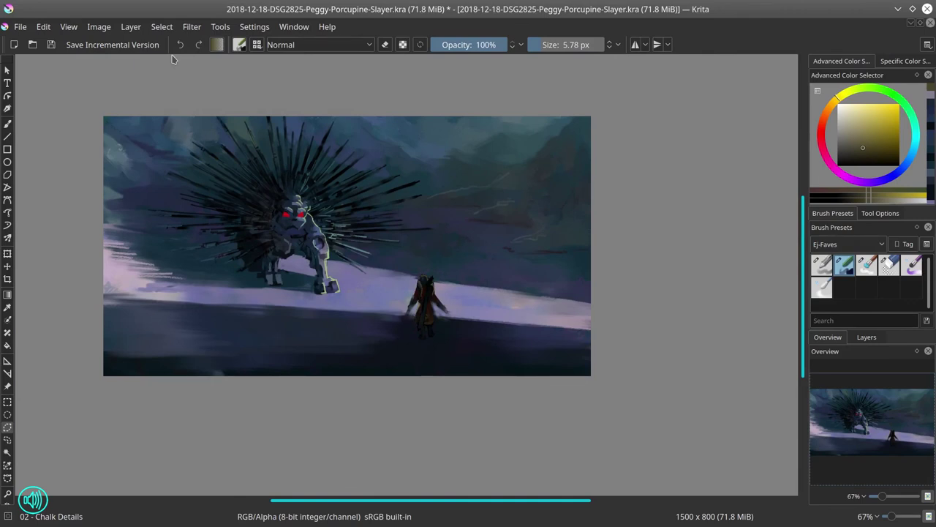
click(50, 45)
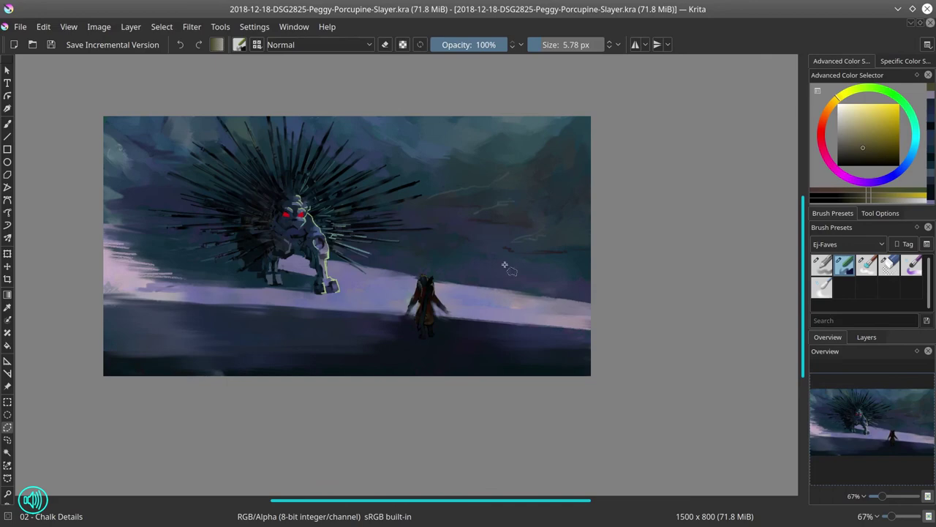
Step: Clean up the snow's far edge on both sides of the figure's head with sampled lavenders at 9.51 and 14.22 px
key(b)
drag(470, 322, 503, 234)
drag(287, 164, 443, 230)
ctrl+click(348, 187)
drag(347, 178, 355, 182)
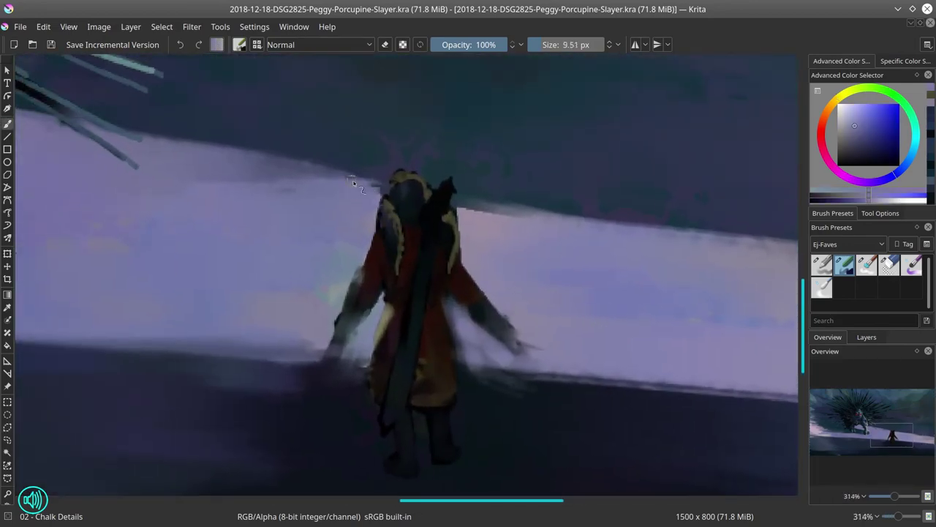
ctrl+click(390, 176)
ctrl+click(476, 215)
drag(475, 217, 582, 225)
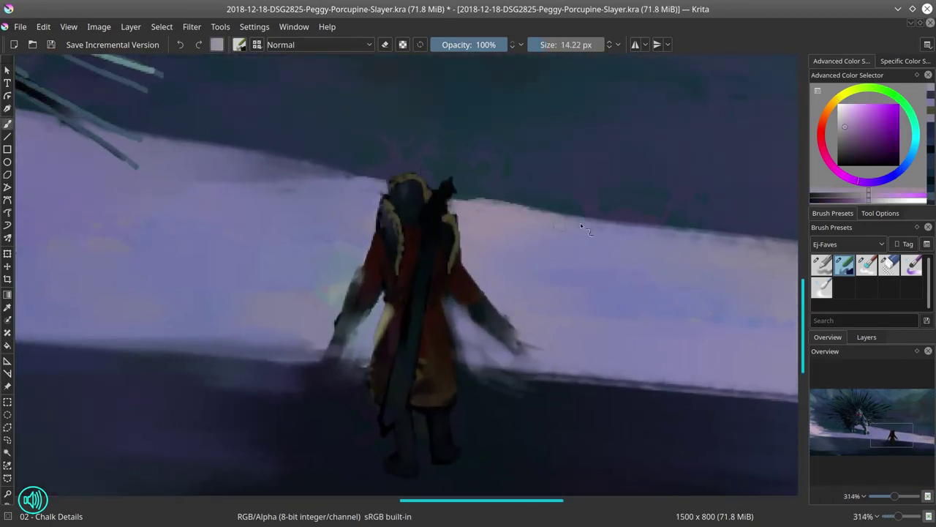
Step: Reshape the sword hilt above the shoulder with sampled background and dark teal tones at 9.78 px
ctrl+click(471, 188)
drag(470, 188, 464, 186)
ctrl+click(435, 220)
mouse_move(453, 177)
mouse_down()
mouse_move(439, 211)
mouse_move(437, 180)
mouse_up()
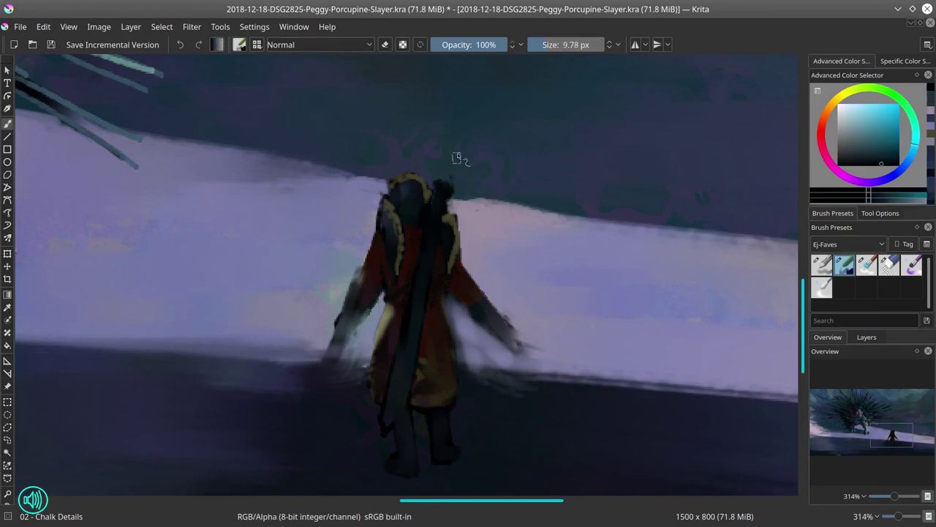
Step: Clean up the snow and shadow edge around the coat and arms with sampled lavenders at 9.78 px
ctrl+click(463, 308)
ctrl+click(459, 306)
drag(453, 301, 492, 342)
ctrl+click(506, 346)
mouse_move(495, 374)
mouse_down()
mouse_move(576, 380)
mouse_move(461, 366)
mouse_up()
ctrl+click(512, 393)
ctrl+click(507, 359)
ctrl+click(490, 338)
mouse_move(448, 302)
mouse_down()
mouse_move(459, 340)
mouse_move(488, 334)
mouse_move(585, 374)
mouse_up()
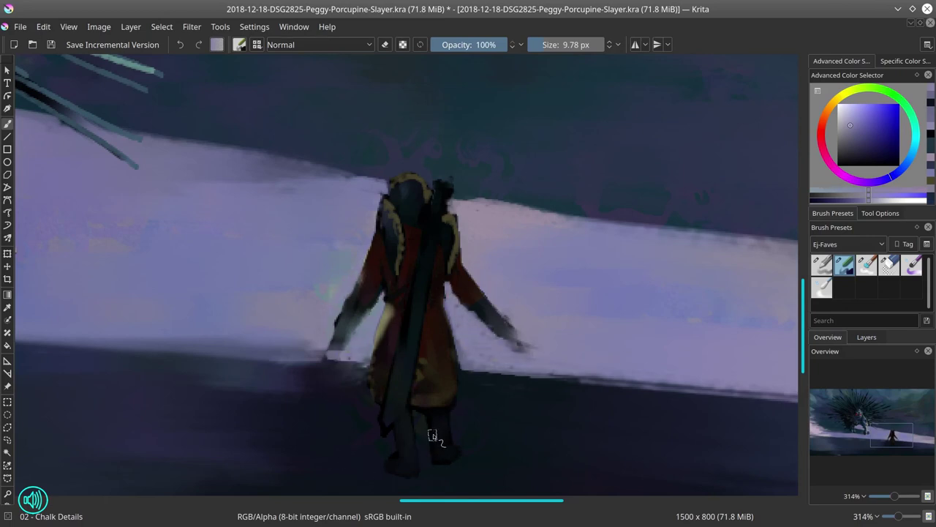
Step: Paint the figure's bare forearms in muted tan and tidy the sleeve edges at 5.64 px
ctrl+click(359, 310)
click(828, 110)
click(860, 146)
drag(368, 307, 365, 307)
mouse_move(364, 303)
mouse_down()
mouse_move(353, 313)
mouse_move(379, 292)
mouse_up()
ctrl+click(342, 314)
ctrl+click(367, 291)
ctrl+click(385, 313)
drag(353, 294, 359, 300)
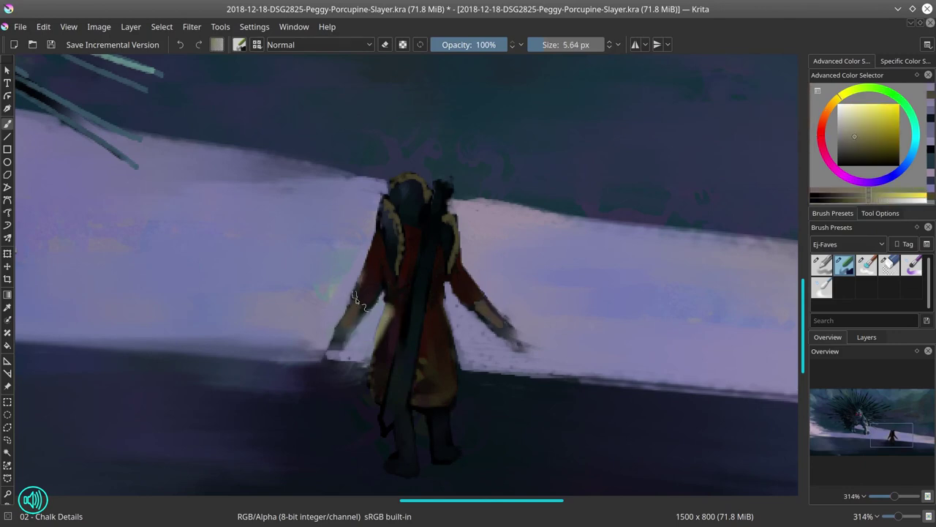
Step: Paint a pale yellow rim light down the coat's lit edge and cover the opposite highlight with dark red at 5.24 px
ctrl+click(392, 313)
drag(453, 348, 442, 307)
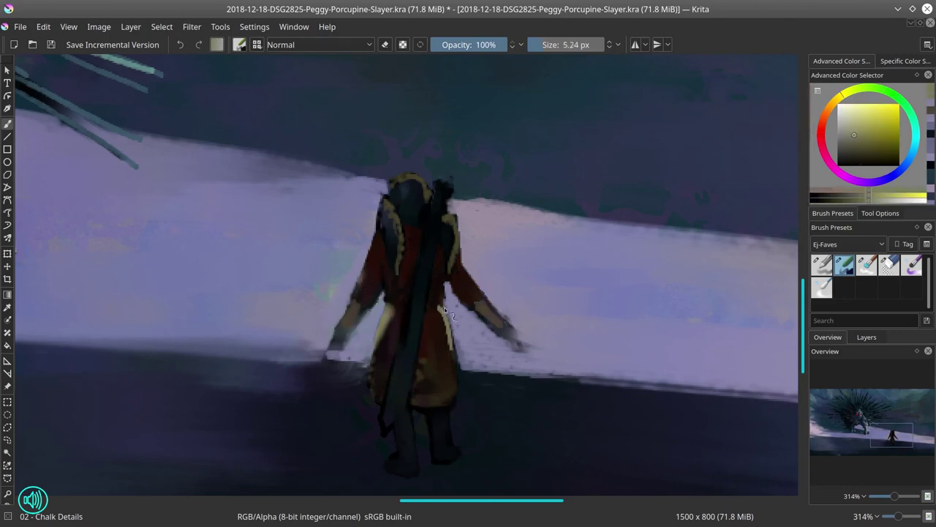
drag(450, 341, 457, 377)
drag(444, 371, 452, 378)
ctrl+click(386, 346)
drag(382, 344, 395, 312)
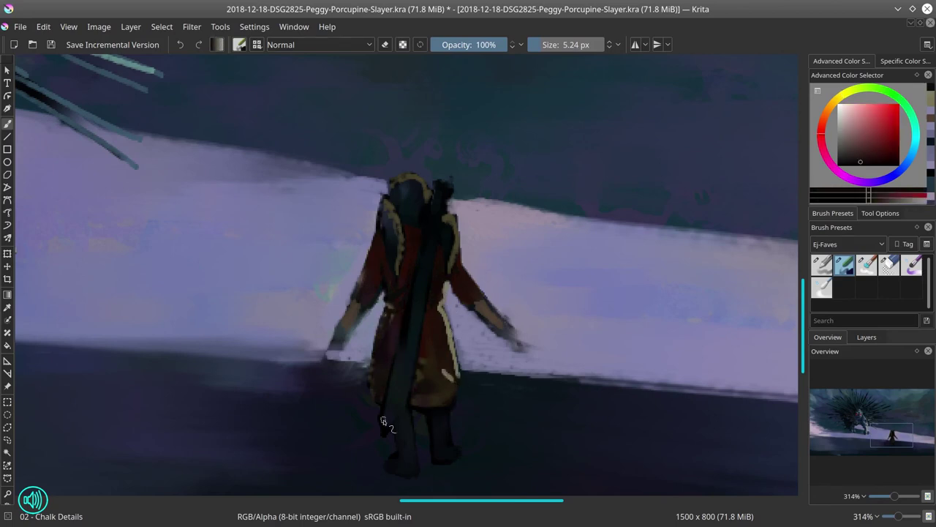
Step: Slim the forearm nearer the porcupine with sampled lavender and define the dark pistol shape in its hand at 5.24 px
ctrl+click(354, 307)
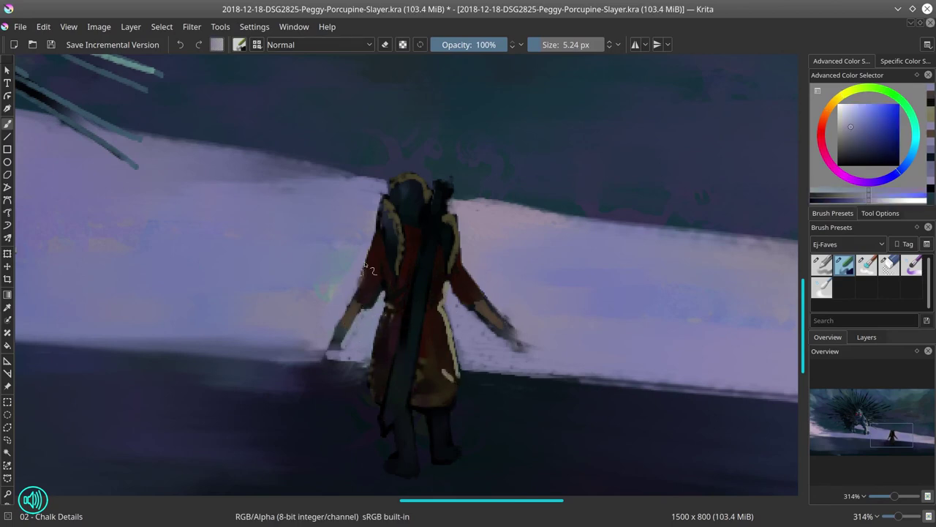
ctrl+click(354, 310)
mouse_move(349, 320)
mouse_down()
mouse_move(315, 366)
mouse_move(332, 342)
mouse_up()
ctrl+click(337, 340)
ctrl+click(320, 365)
ctrl+click(351, 309)
Step: Refine the other forearm with sampled tones and highlight its skin in light tan at 5.24 px
ctrl+click(483, 330)
drag(487, 327, 502, 338)
ctrl+click(495, 297)
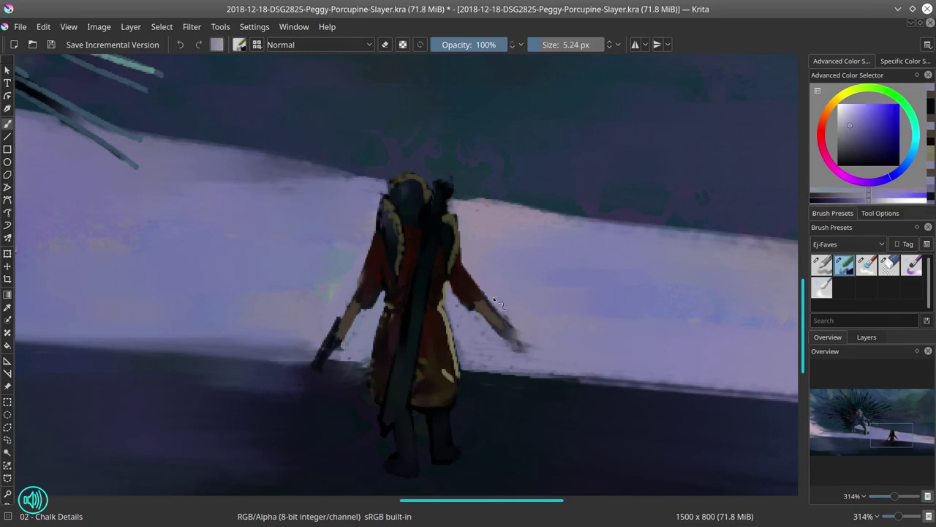
ctrl+click(490, 312)
drag(494, 298, 502, 320)
ctrl+click(483, 303)
click(857, 121)
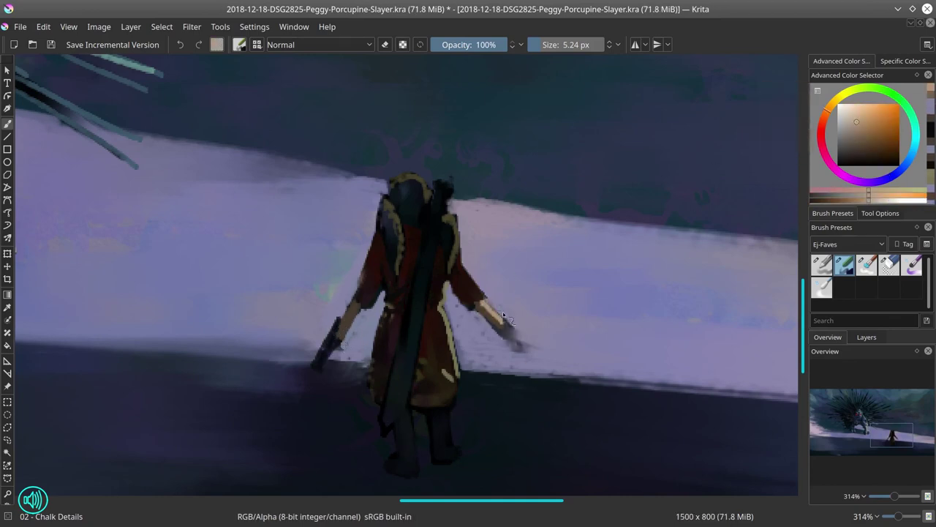
Step: Add a brighter red highlight along the lit sleeve at 4.67 px
ctrl+click(401, 321)
click(872, 127)
mouse_move(459, 252)
mouse_down()
mouse_move(462, 278)
mouse_move(480, 294)
mouse_up()
scroll(555, 230, down, 5)
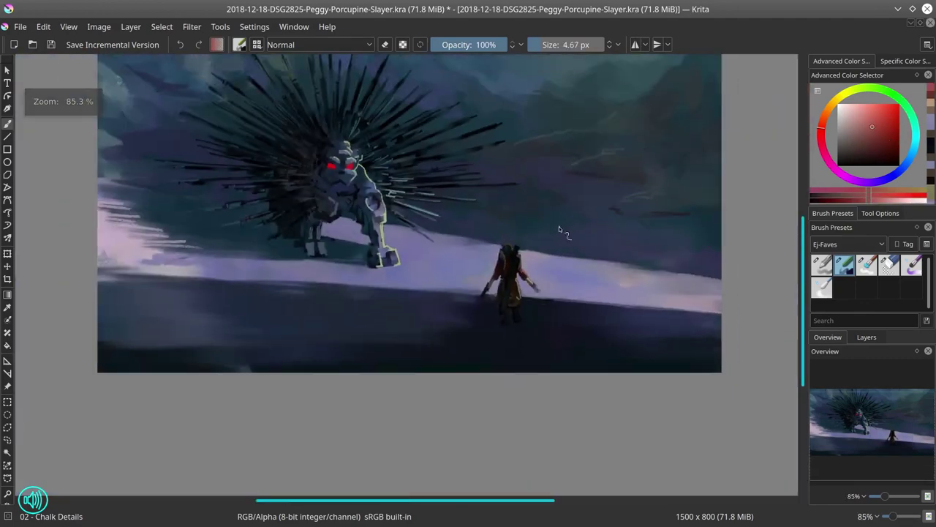
Step: Shape the dark pistol in the lit hand at 6.13 px and trim its outline with sampled lavender
scroll(557, 226, up, 4)
ctrl+click(521, 291)
mouse_move(521, 296)
mouse_down()
mouse_move(512, 291)
mouse_move(524, 298)
mouse_up()
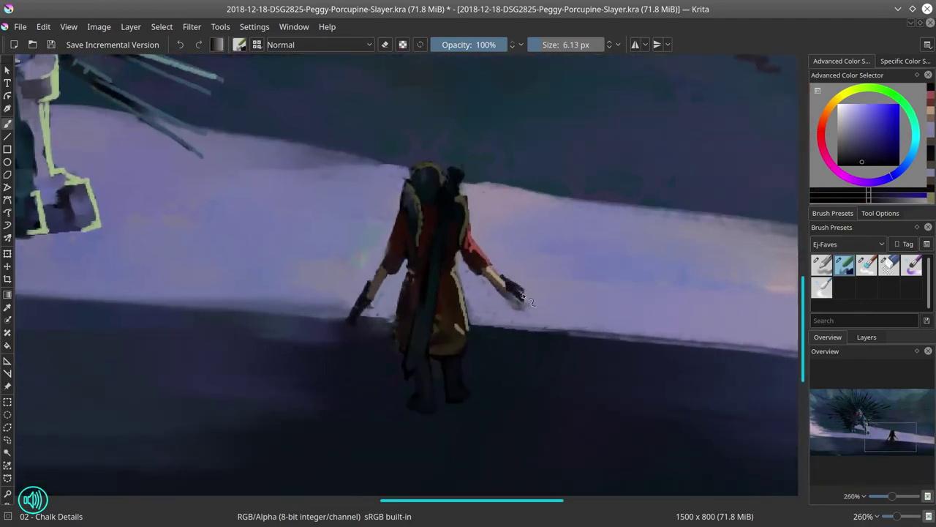
ctrl+click(502, 300)
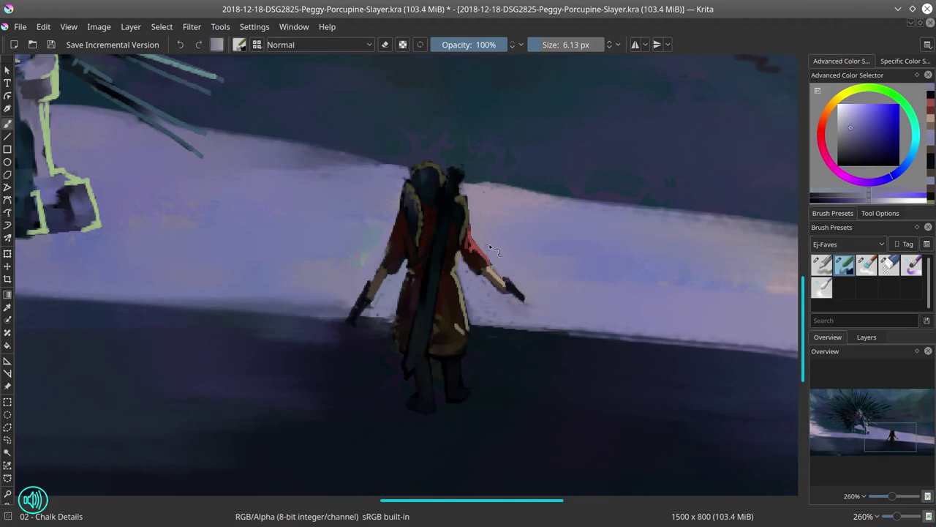
Step: Paint olive tones over the hood and the lit shoulder at 4.04 px
ctrl+click(440, 176)
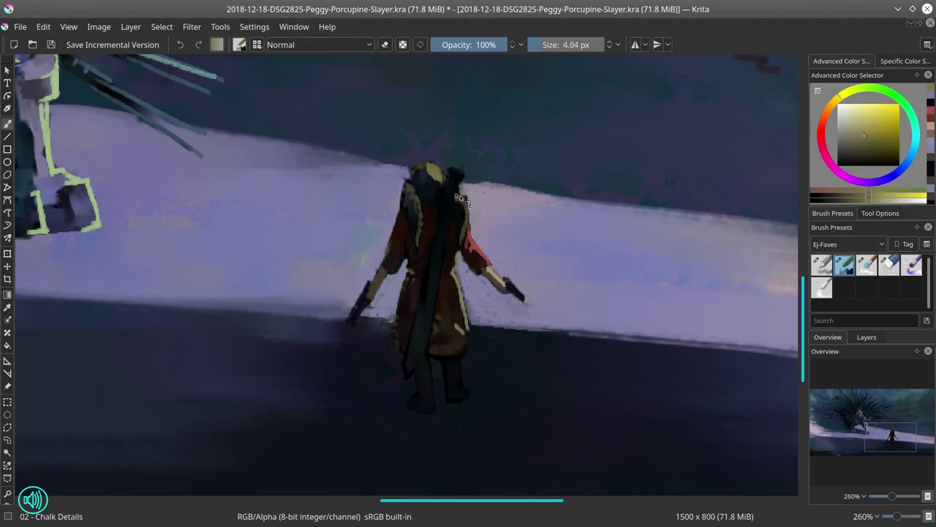
click(862, 147)
drag(459, 205, 462, 223)
mouse_move(422, 181)
mouse_down()
mouse_move(481, 170)
mouse_move(445, 194)
mouse_move(419, 184)
mouse_move(440, 193)
mouse_up()
Step: Fill the dark areas of both fur shoulder panels with a dark golden brown
ctrl+click(437, 192)
click(835, 101)
drag(411, 206, 415, 233)
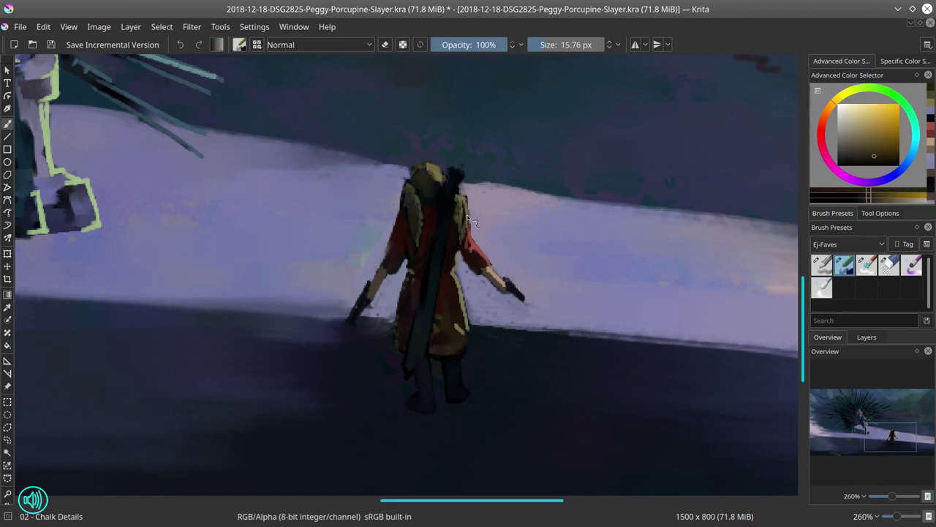
drag(465, 217, 460, 217)
drag(458, 208, 463, 231)
Step: Repaint the snow and background edge beside the sword hilt with sampled colours
ctrl+click(475, 187)
mouse_move(509, 163)
mouse_down()
mouse_move(481, 181)
mouse_move(489, 176)
mouse_move(463, 177)
mouse_up()
ctrl+click(478, 163)
ctrl+click(492, 186)
ctrl+click(471, 161)
Step: Darken the sword blade with a sampled colour and trim its tip with sampled dark indigo at 6.66 px
ctrl+click(438, 215)
drag(444, 214, 426, 317)
ctrl+click(400, 382)
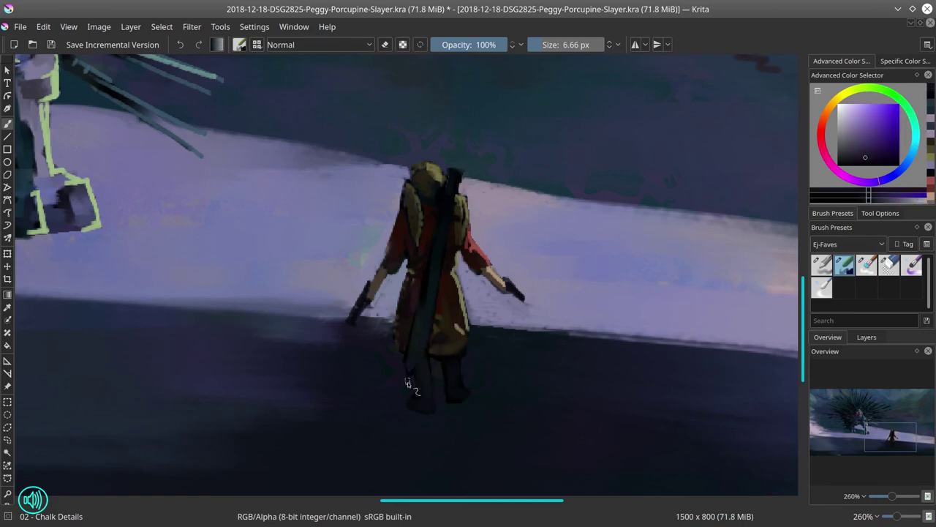
drag(406, 365, 412, 387)
Step: Paint the blade in muted teal at 4.52 px and highlight the hilt and crossguard in lighter teal at 3.78 px
ctrl+click(423, 357)
click(860, 152)
drag(444, 243, 446, 243)
drag(445, 222, 420, 357)
drag(438, 291, 429, 350)
drag(452, 220, 447, 220)
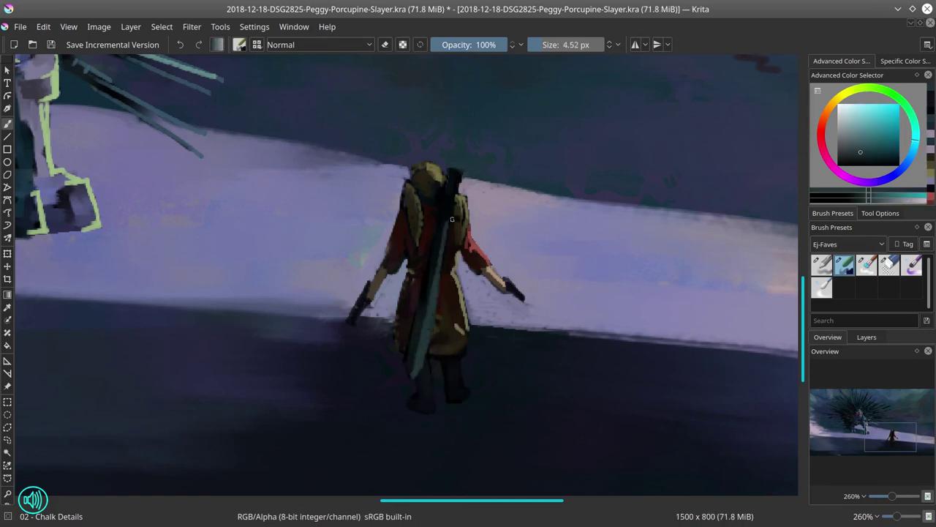
click(859, 130)
drag(451, 169, 461, 174)
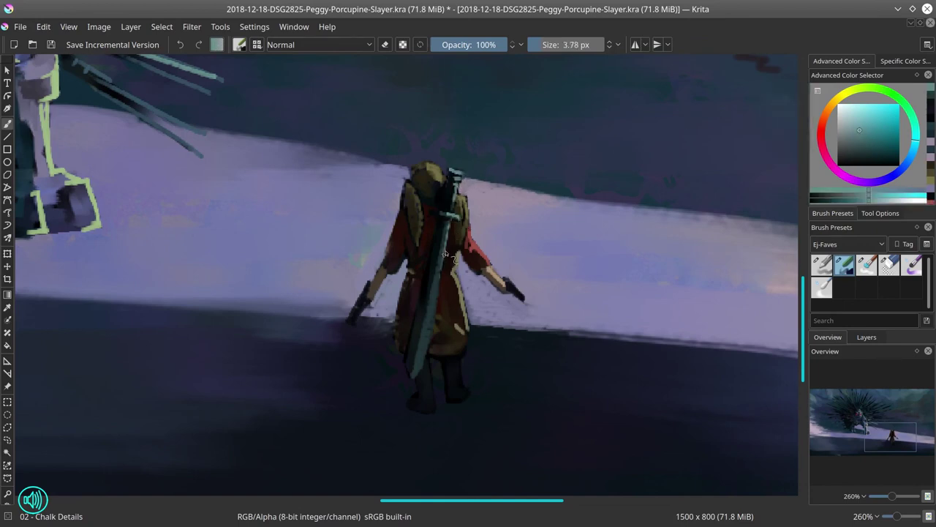
Step: Extend the sampled pale yellow trim around the coat's lower corner at 3.78 px
ctrl+click(467, 304)
ctrl+click(463, 297)
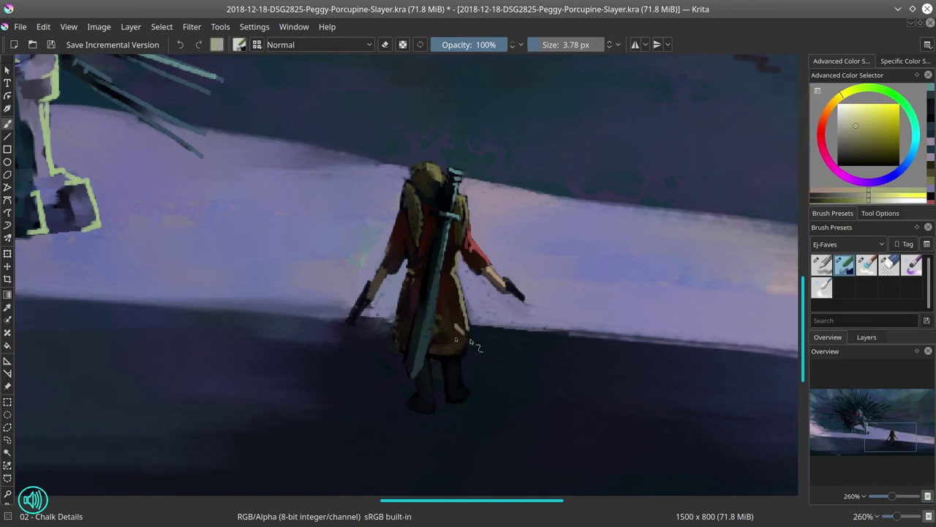
drag(466, 322, 469, 343)
mouse_move(462, 355)
mouse_down()
mouse_move(469, 340)
mouse_move(459, 365)
mouse_move(471, 387)
mouse_up()
Step: Add dark blue highlights to both boots at 6.60 and 6.21 px
ctrl+click(466, 370)
ctrl+click(459, 382)
click(865, 147)
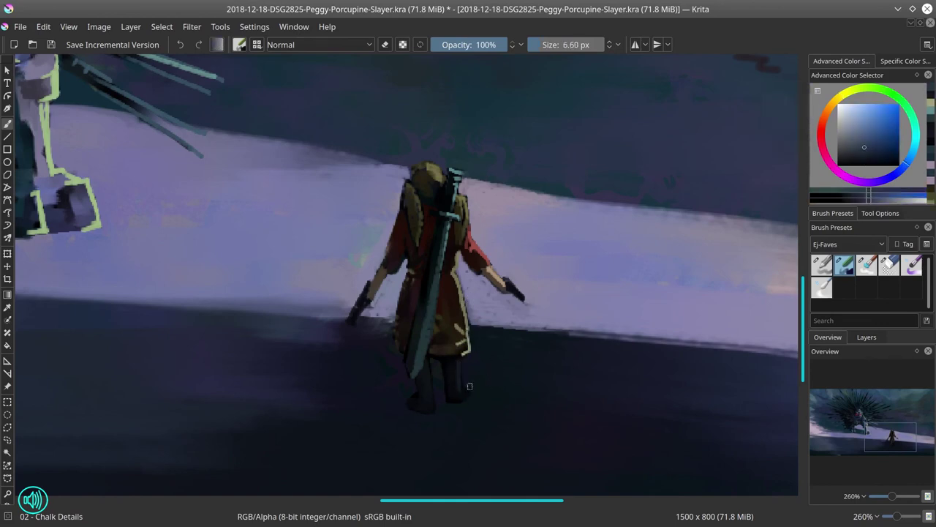
ctrl+click(417, 402)
ctrl+click(402, 402)
key(l)
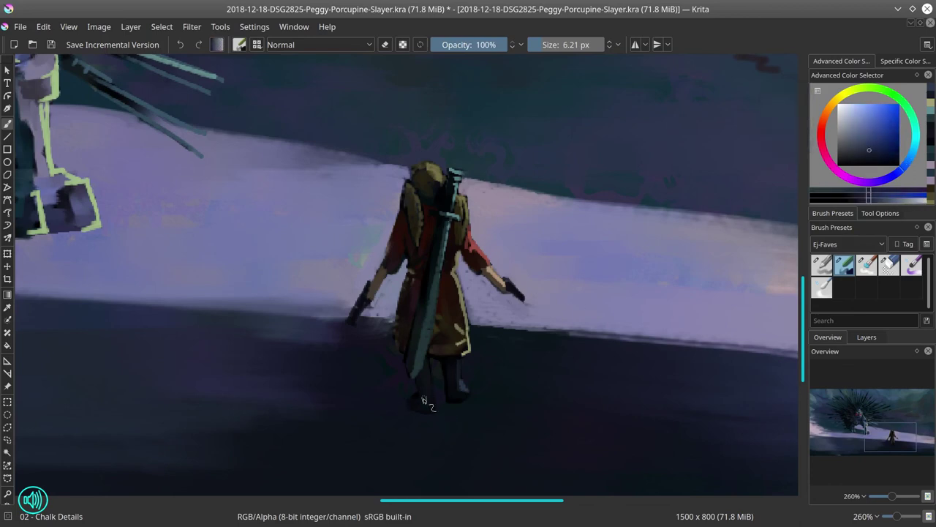
mouse_move(417, 398)
mouse_down()
mouse_move(411, 383)
mouse_move(420, 382)
mouse_up()
Step: Even out the snow's lower edge beside the figure with a sampled lavender at 14.58 px
ctrl+click(410, 335)
ctrl+click(416, 365)
ctrl+click(315, 298)
drag(296, 304, 335, 315)
drag(268, 305, 335, 313)
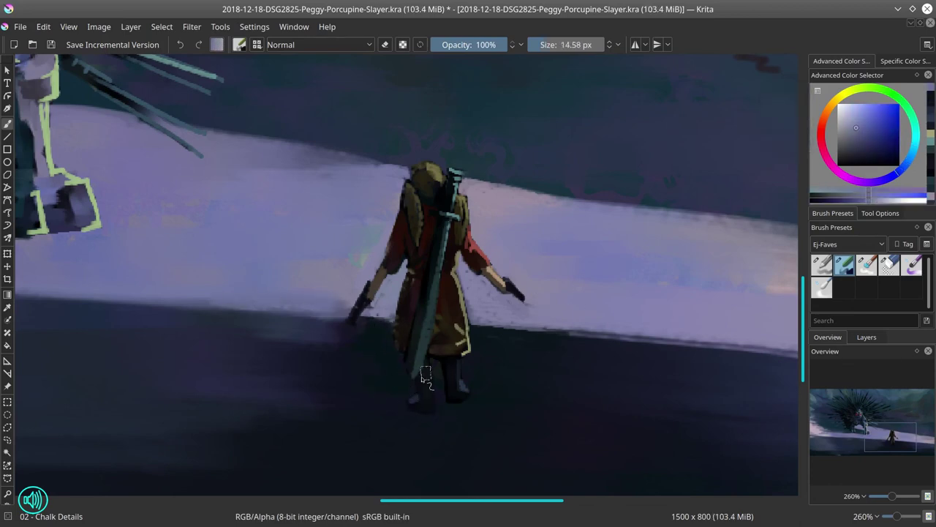
Step: Tidy the gap between the legs and the coat's shaded hem with sampled dark colours
ctrl+click(429, 376)
drag(438, 384, 439, 408)
ctrl+click(399, 366)
drag(395, 343, 391, 354)
ctrl+click(453, 303)
drag(529, 344, 519, 359)
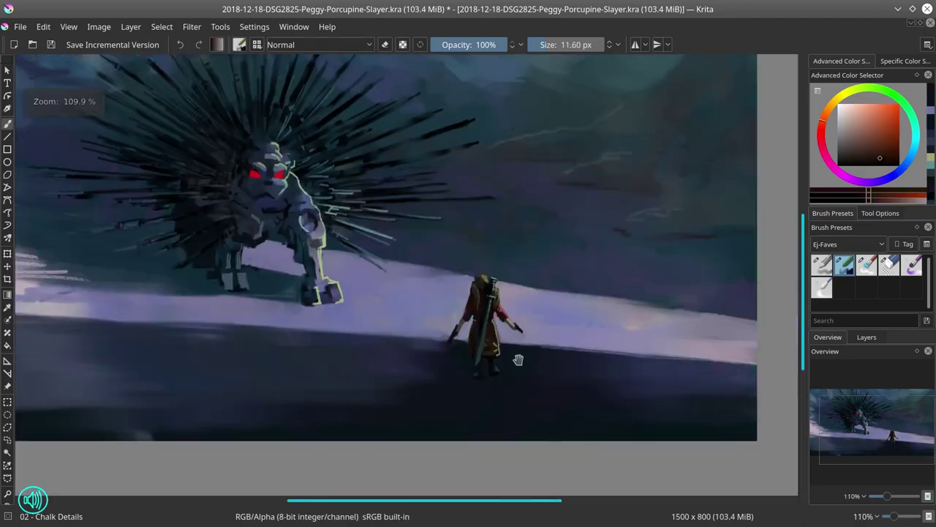
Step: Repaint the snow's lower edge and texture the snow between porcupine and figure with sampled pale lavenders at about 38.5 px
drag(578, 300, 575, 328)
drag(501, 360, 528, 295)
mouse_move(533, 242)
mouse_down()
mouse_move(520, 314)
mouse_move(550, 235)
mouse_move(524, 230)
mouse_move(539, 219)
mouse_move(783, 235)
mouse_up()
ctrl+click(529, 219)
mouse_move(505, 212)
mouse_down()
mouse_move(454, 228)
mouse_move(430, 218)
mouse_move(520, 346)
mouse_up()
drag(467, 312, 488, 312)
drag(293, 304, 525, 315)
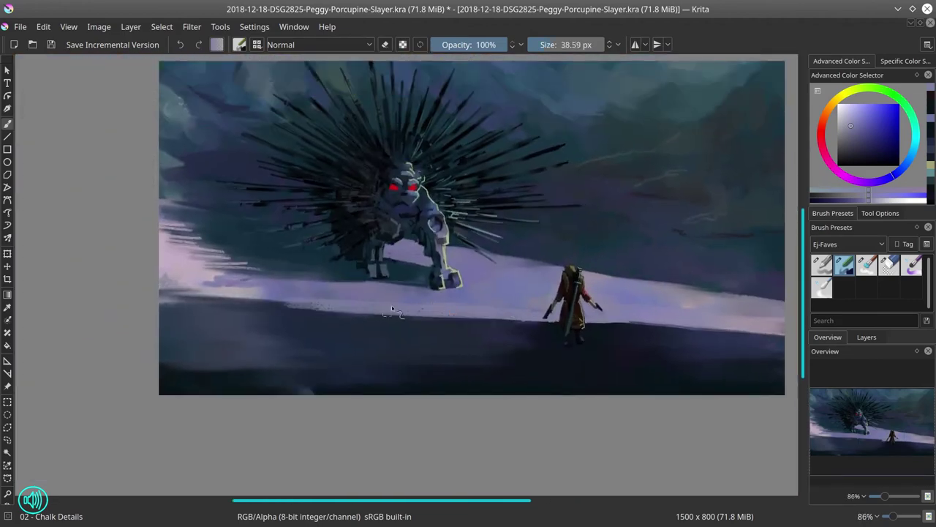
ctrl+click(322, 304)
mouse_move(309, 304)
mouse_down()
mouse_move(170, 294)
mouse_move(519, 297)
mouse_up()
Step: Clean up the snow around the lowered pistol with sampled lavender at 7.04 px and save the painting
scroll(590, 317, up, 4)
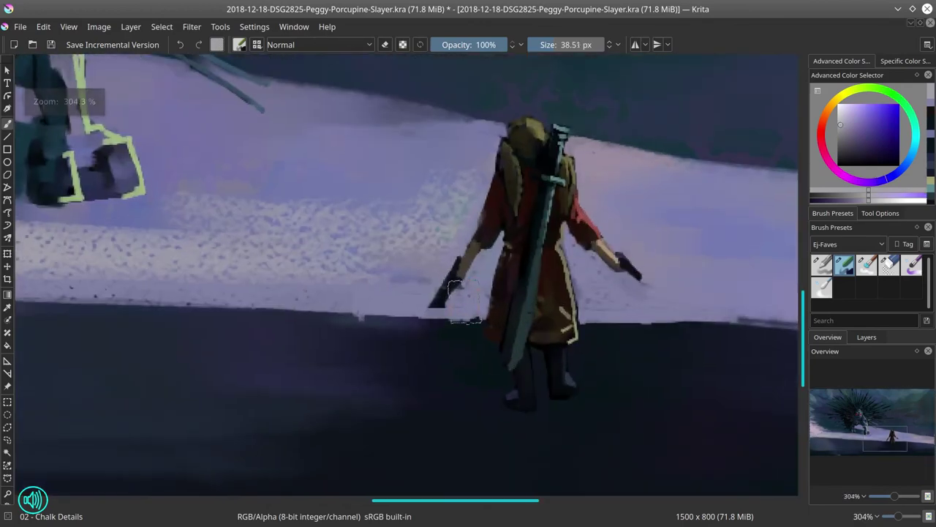
key(bracketleft)
key(bracketleft)
key(bracketleft)
key(bracketleft)
ctrl+click(455, 295)
scroll(455, 294, down, 4)
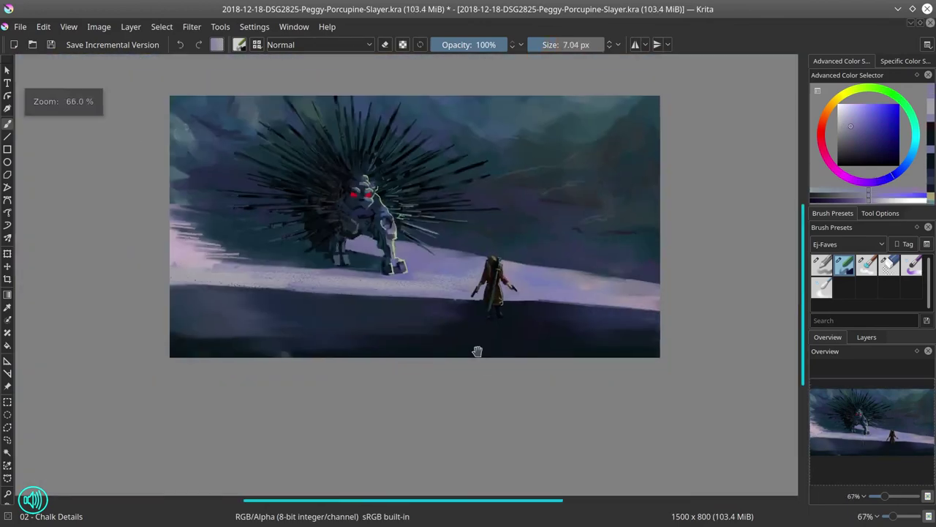
scroll(555, 200, down, 1)
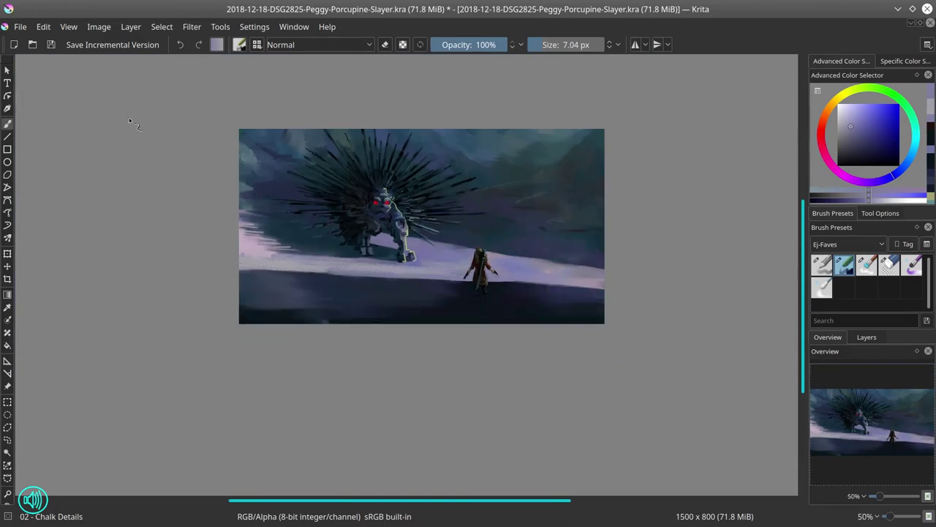
click(50, 45)
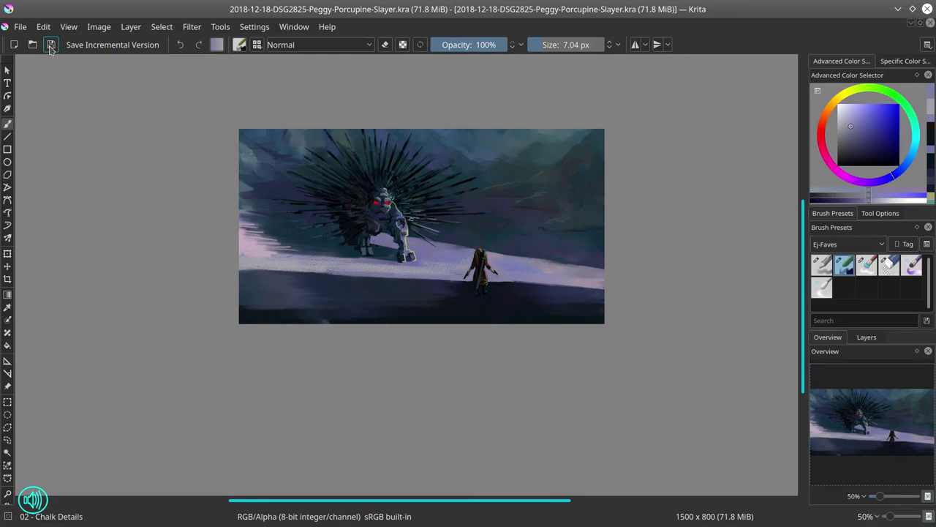
Step: Show the value check layer to judge the painting's light and dark values at thumbnail size
scroll(107, 154, down, 3)
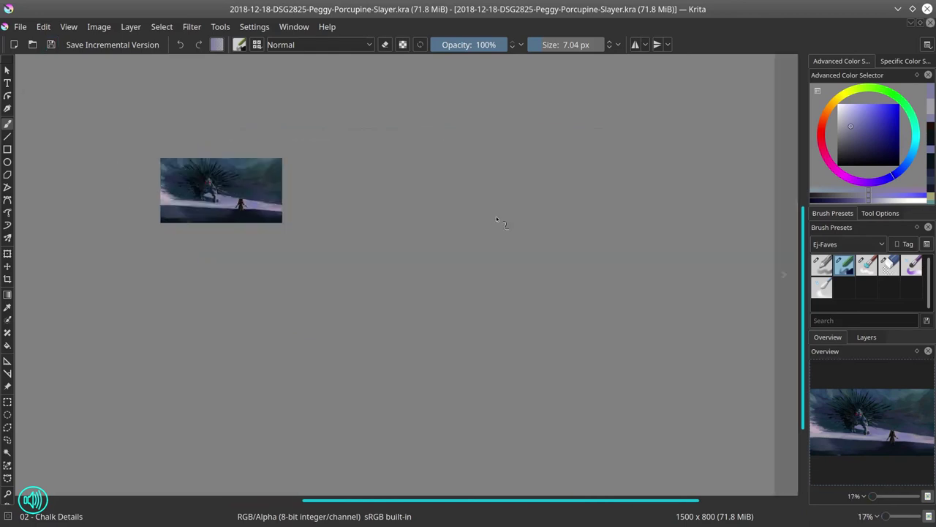
click(866, 337)
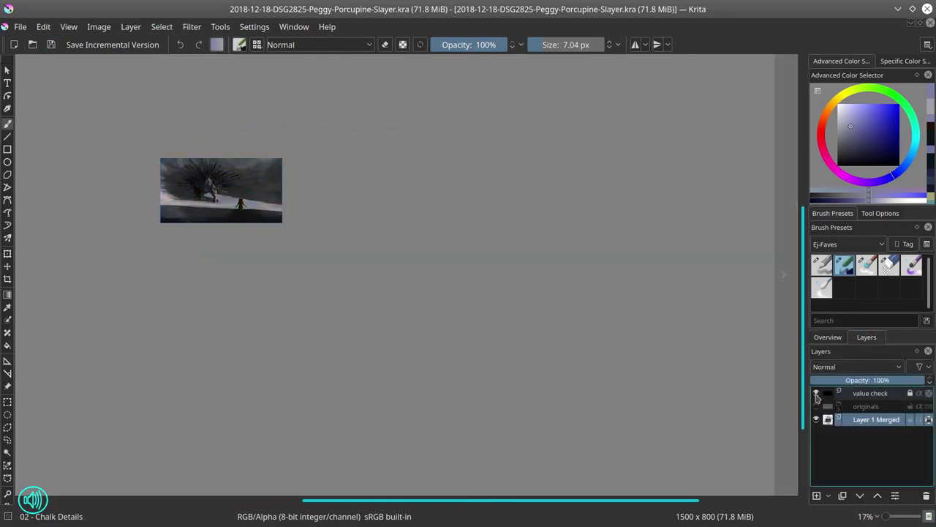